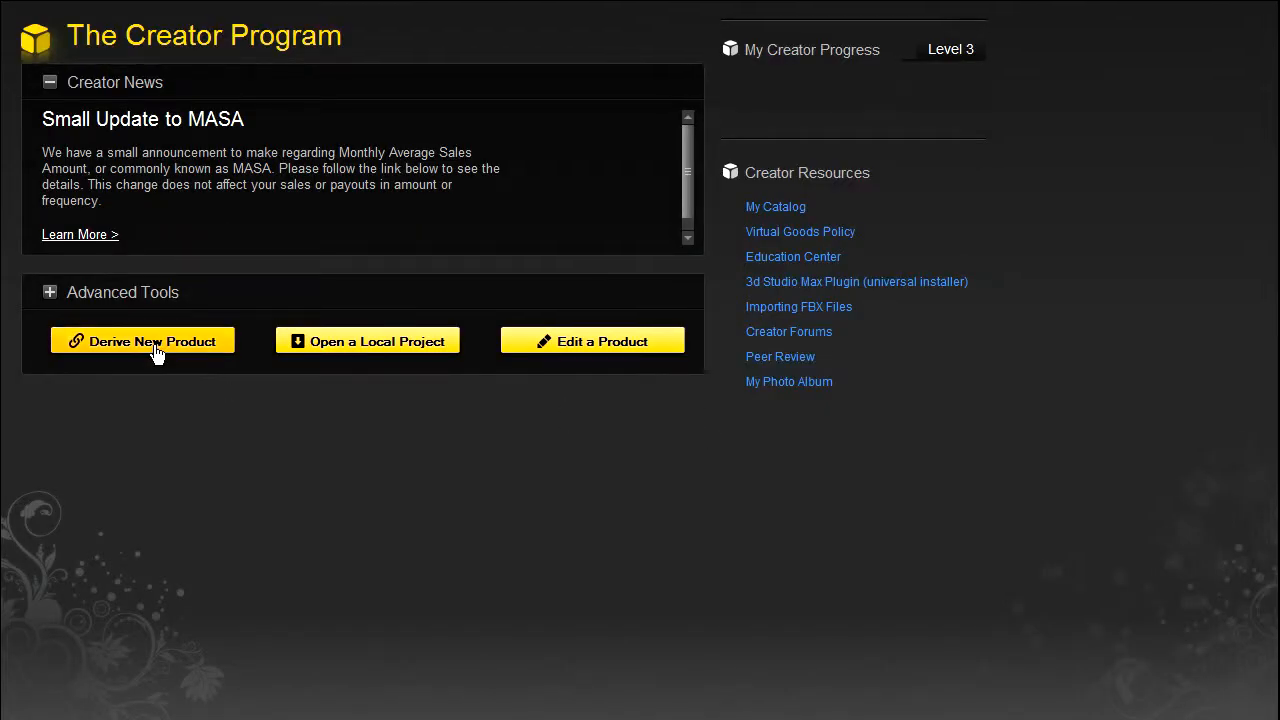
- Derive a new 3D product from the Furniture base product 12908, Chair Relaxed (denim)
left_click(58, 300)
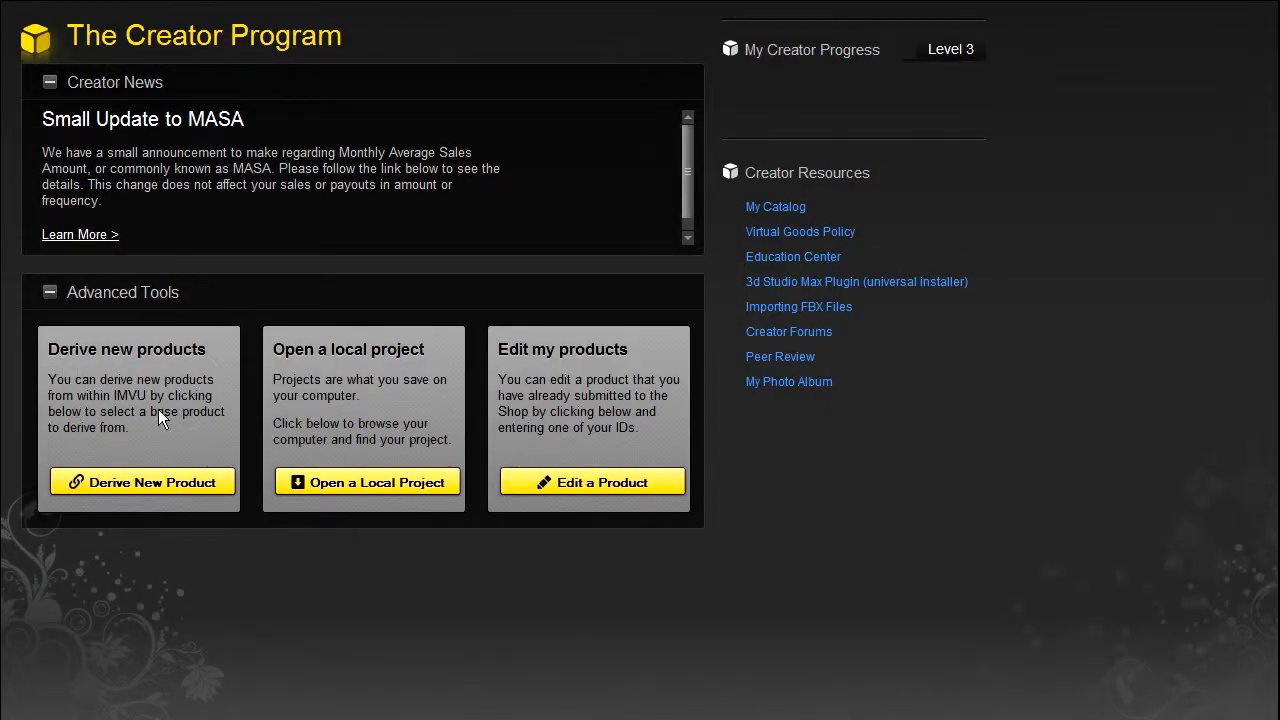
left_click(147, 484)
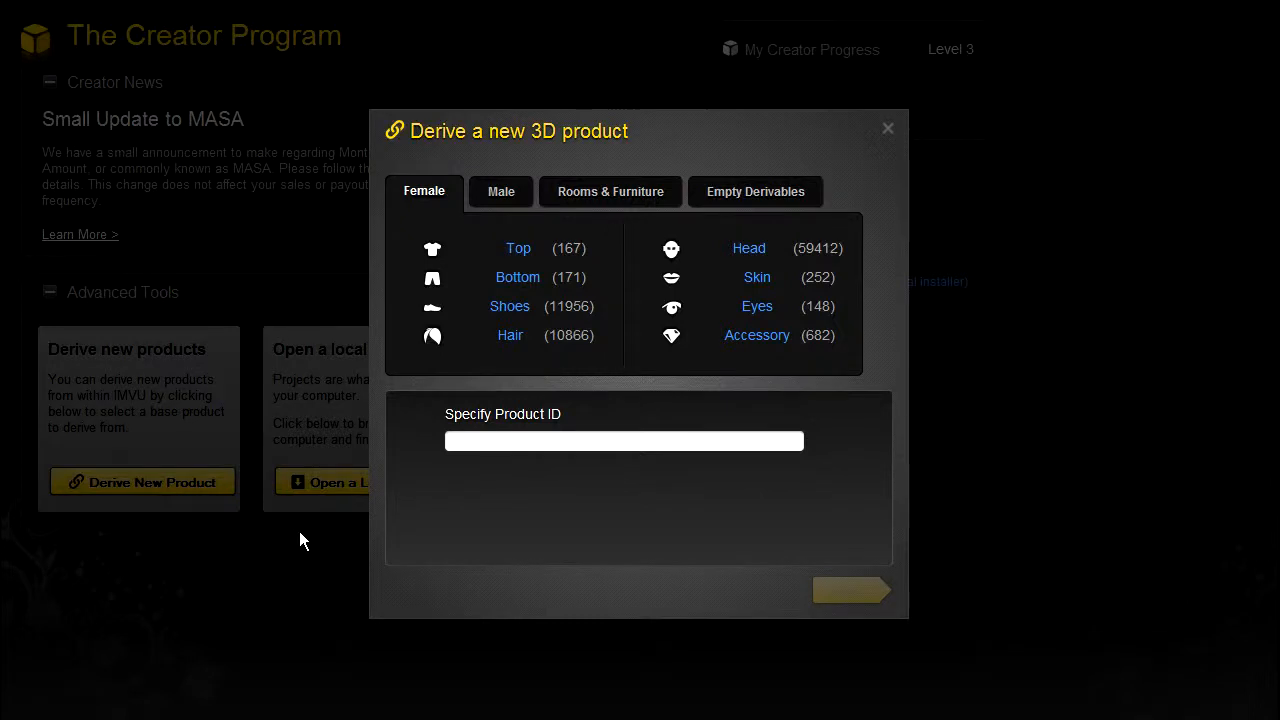
left_click(597, 200)
left_click(740, 250)
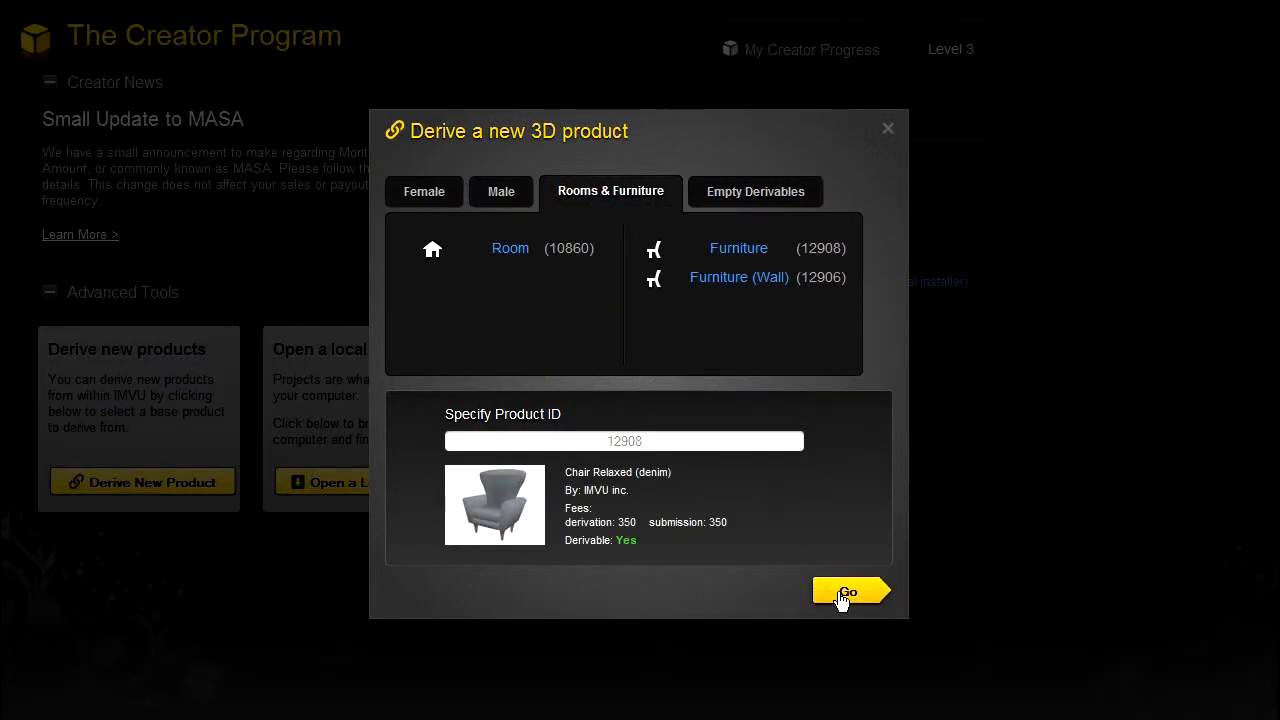
left_click(845, 594)
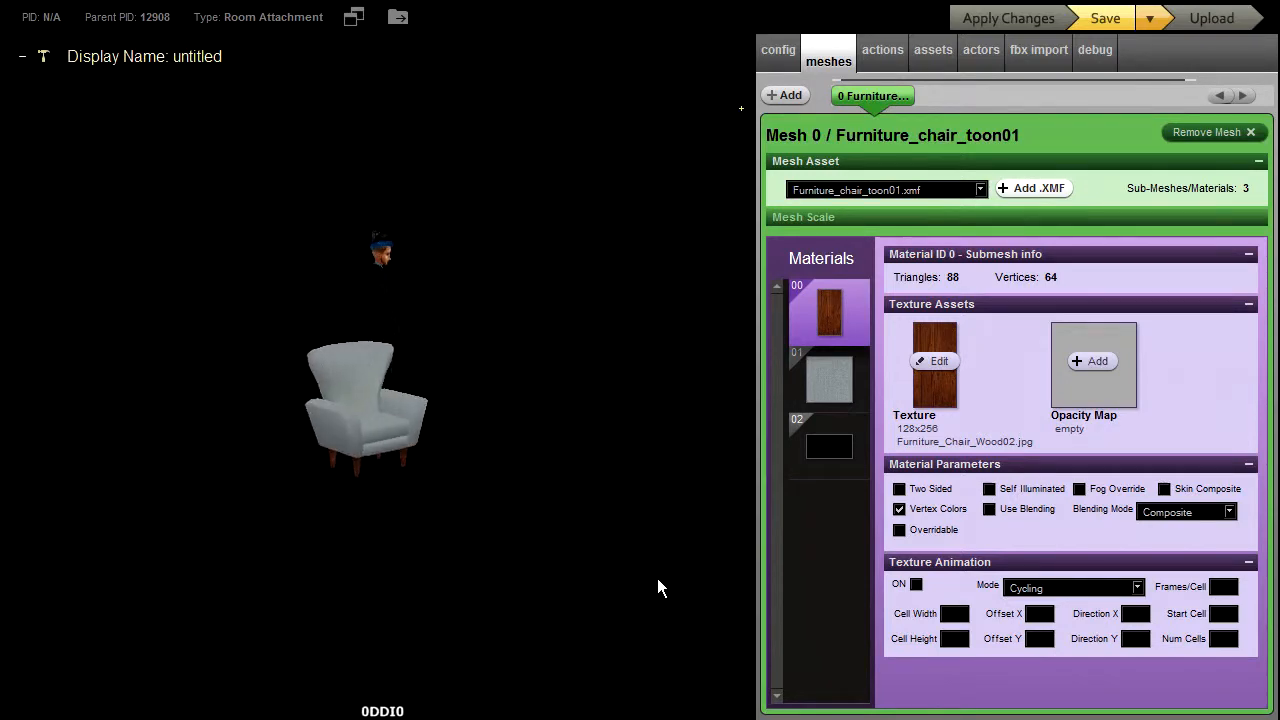
- Remove the Furniture_chair_toon01 mesh from the product and apply the changes
mouse_move(601, 557)
left_mouse_down()
mouse_move(339, 556)
mouse_move(609, 561)
left_mouse_up()
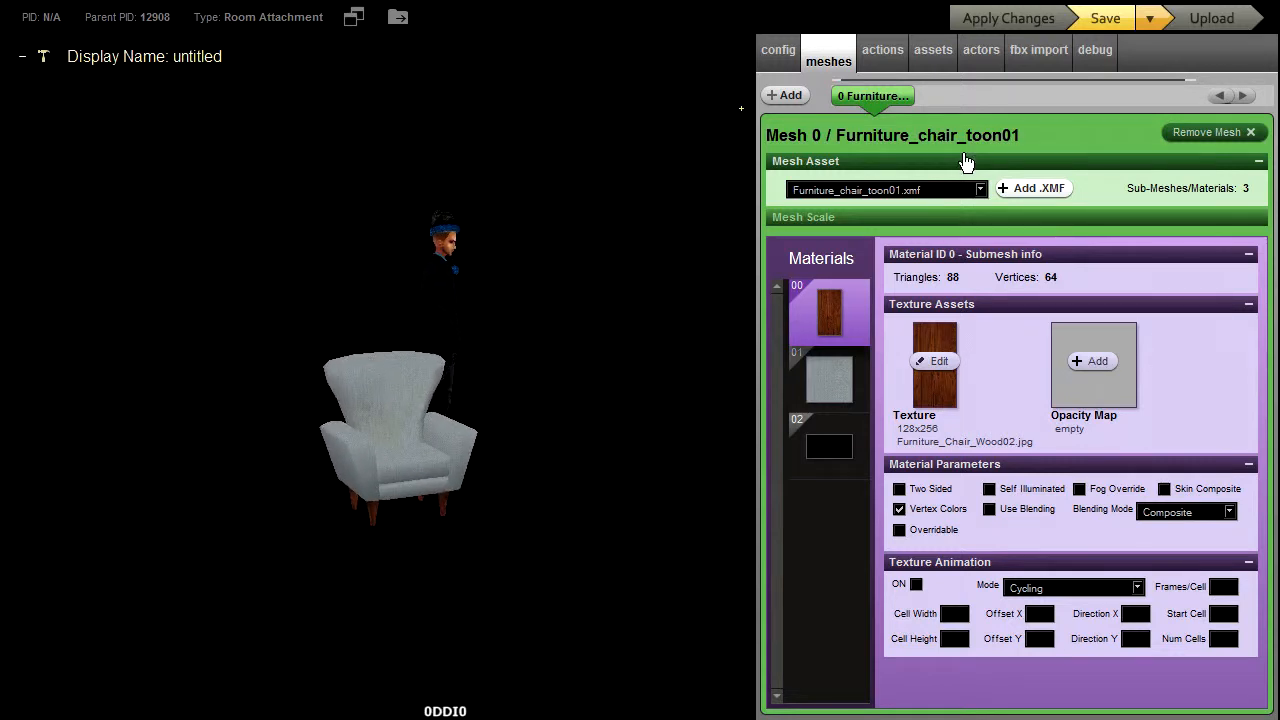
left_click(1250, 133)
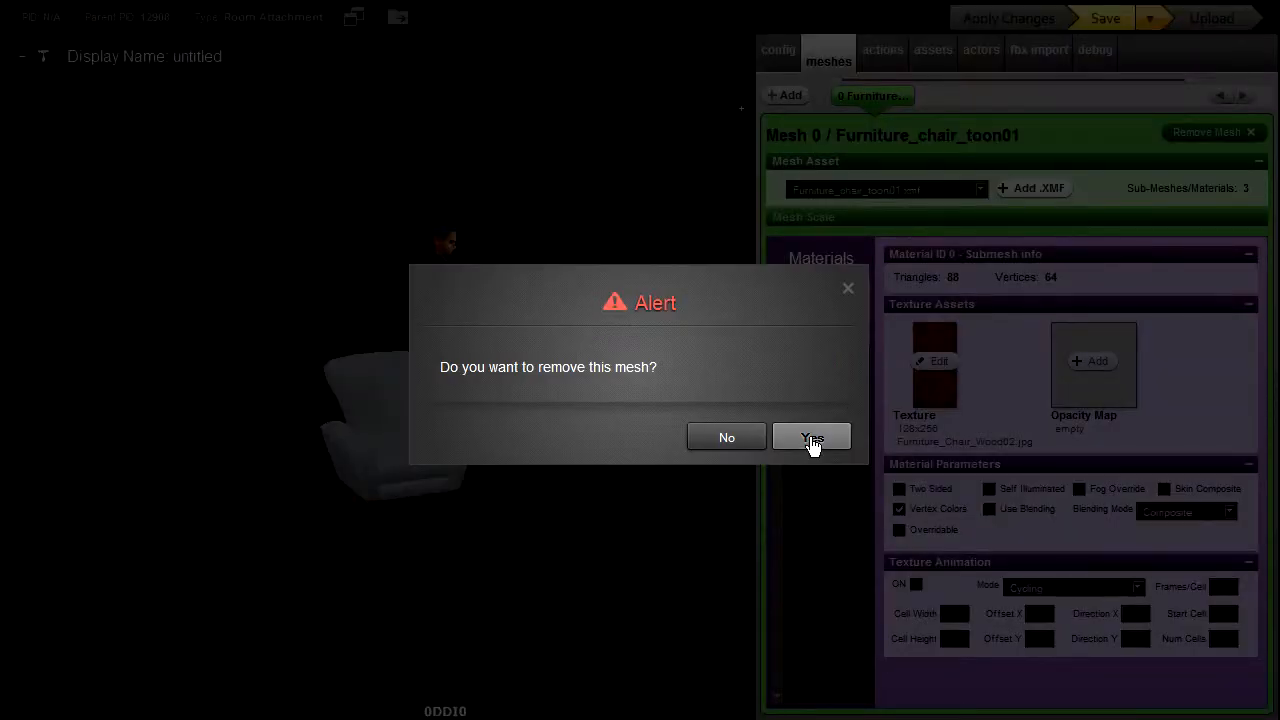
left_click(812, 442)
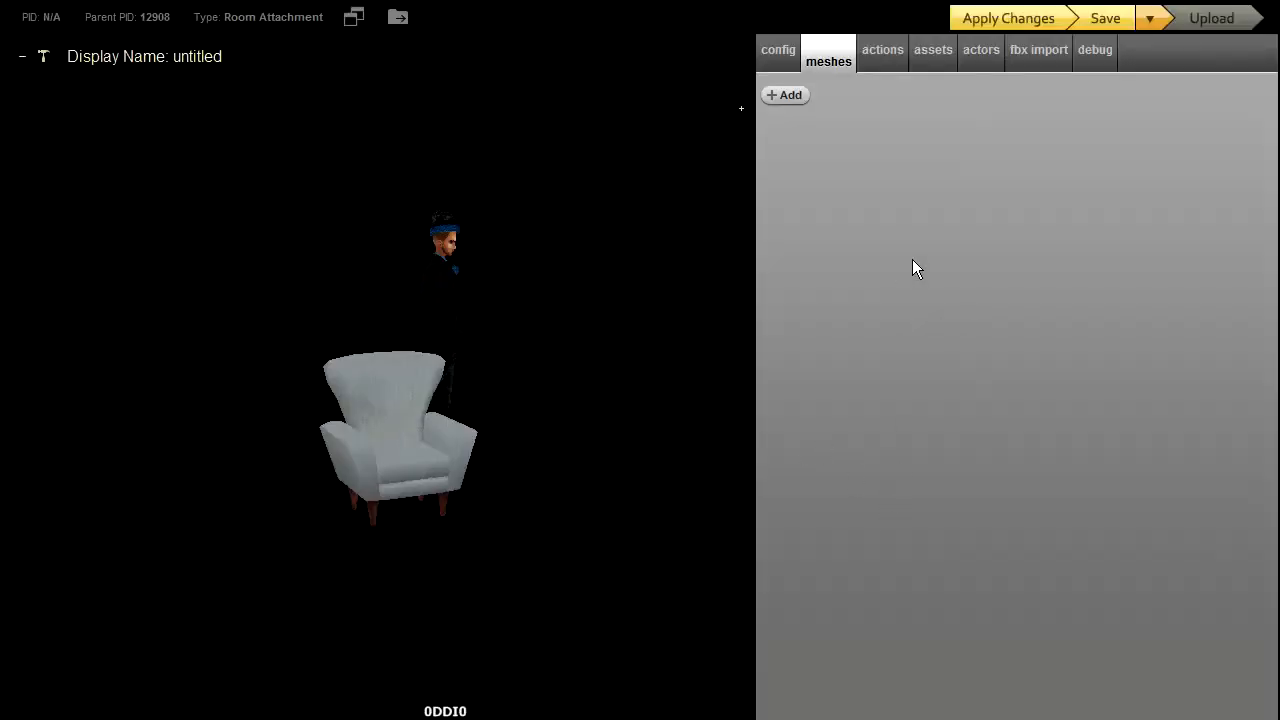
left_click(1006, 20)
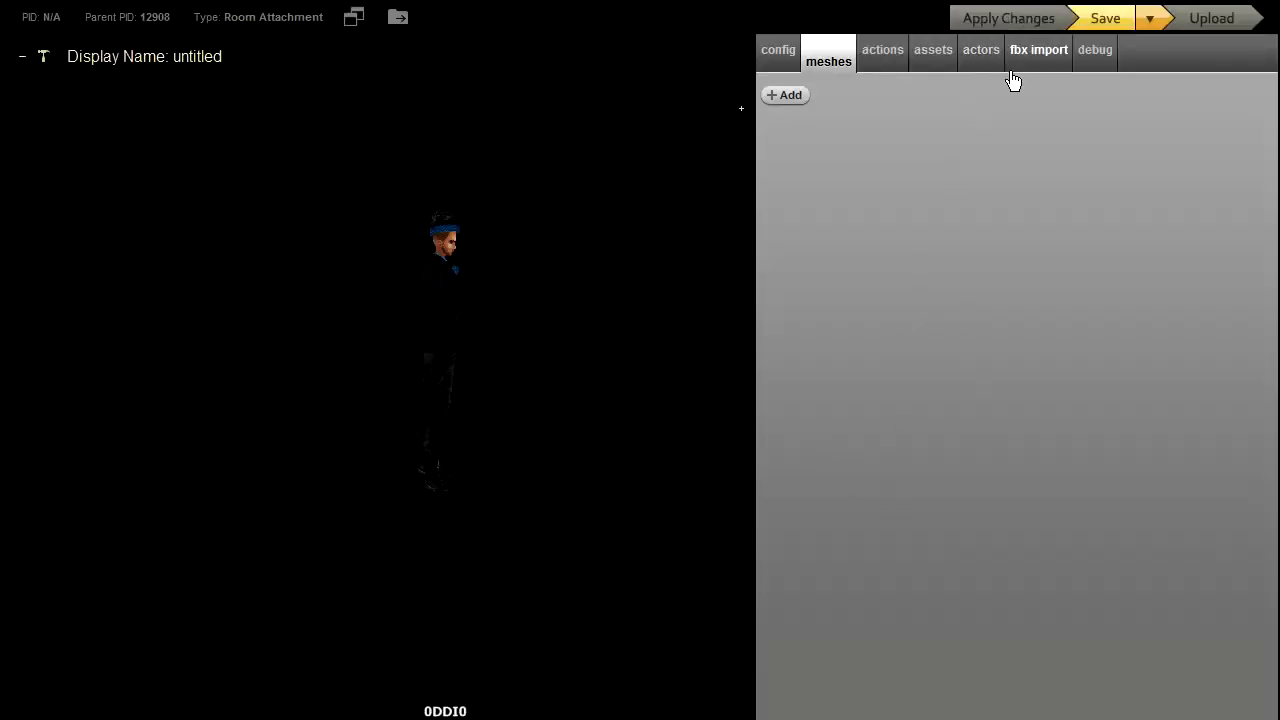
- Override TextureMap0's Asset entry in the Debug 02 dictionary with an empty value
left_click(1090, 58)
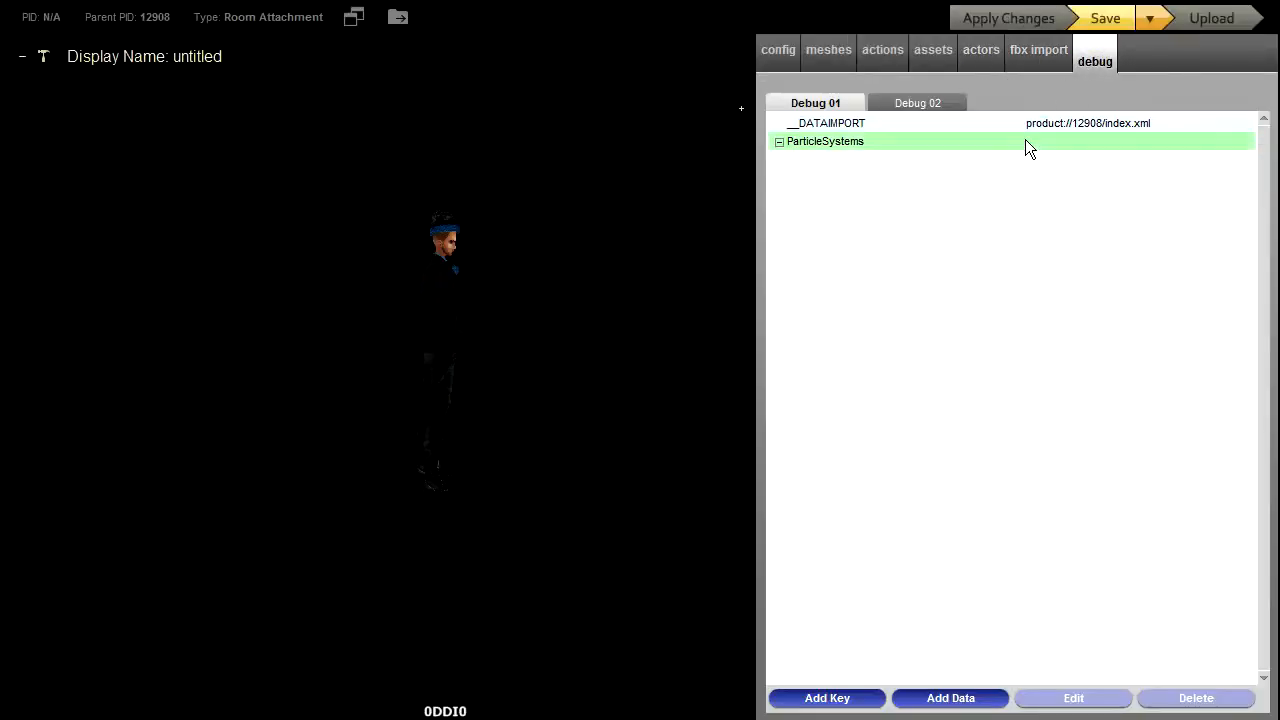
left_click(927, 105)
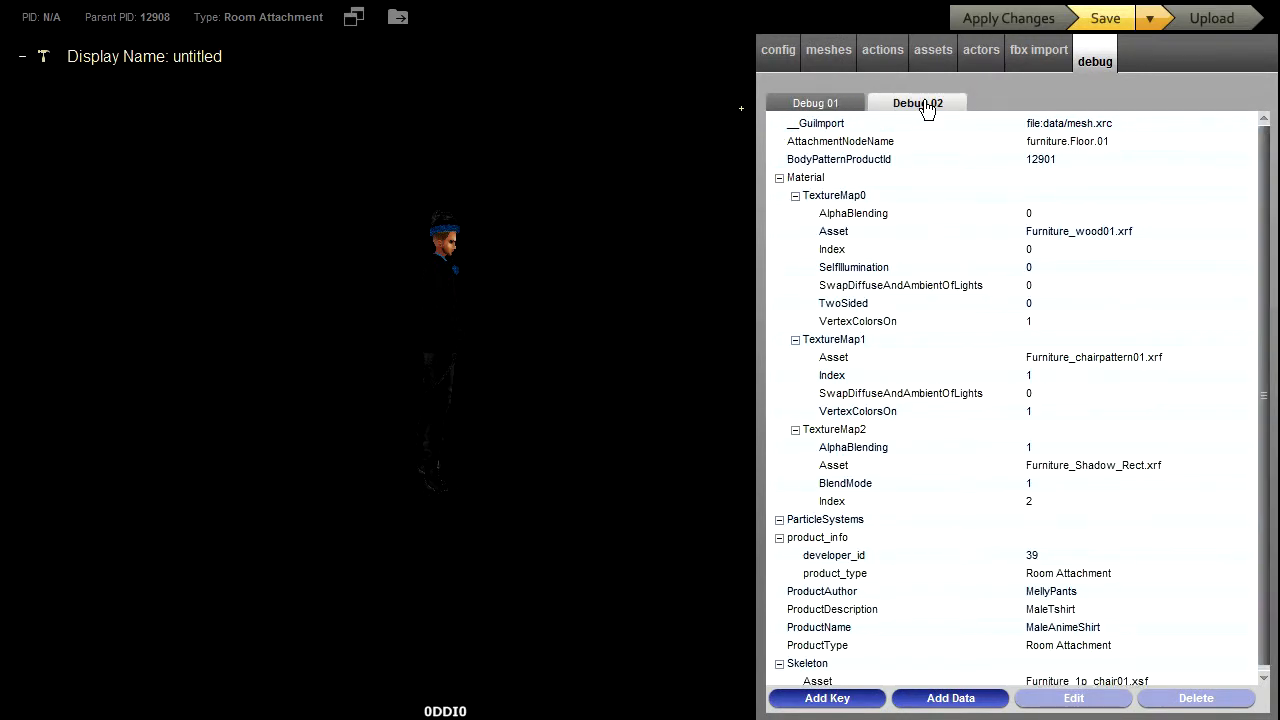
left_click(1040, 231)
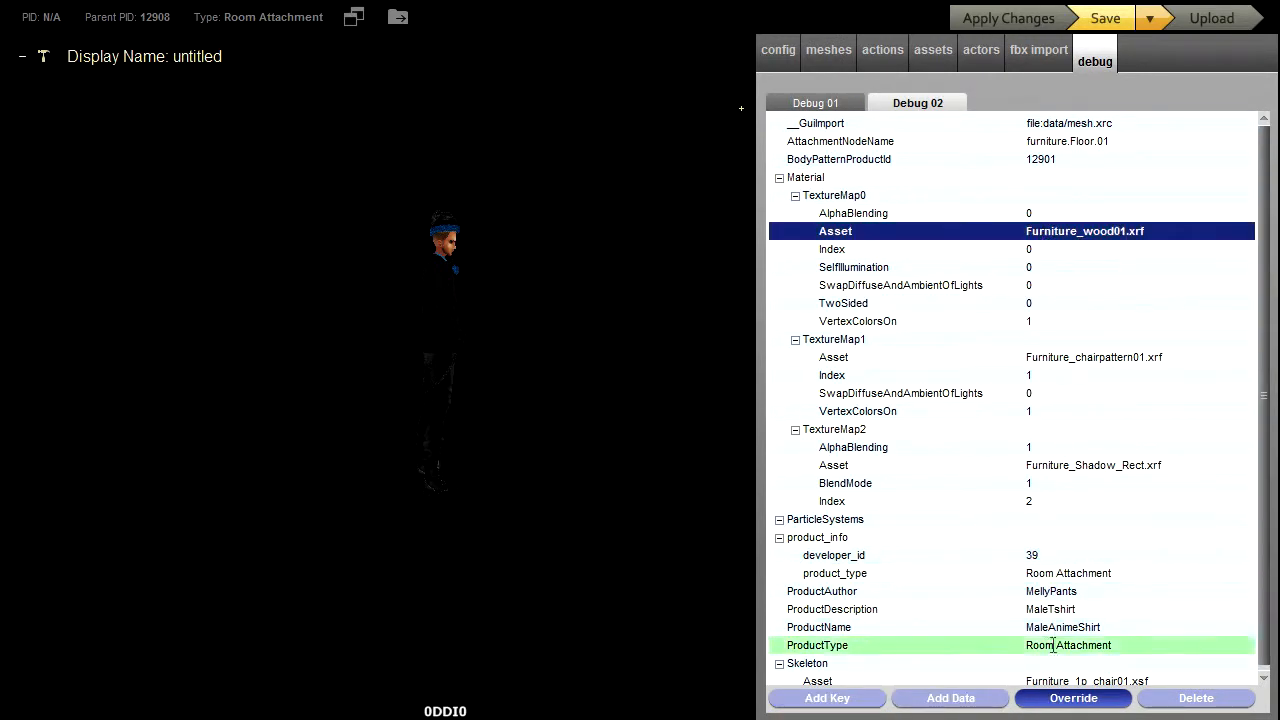
left_click(1073, 698)
left_click_drag(775, 380, 605, 374)
key("BackSpace")
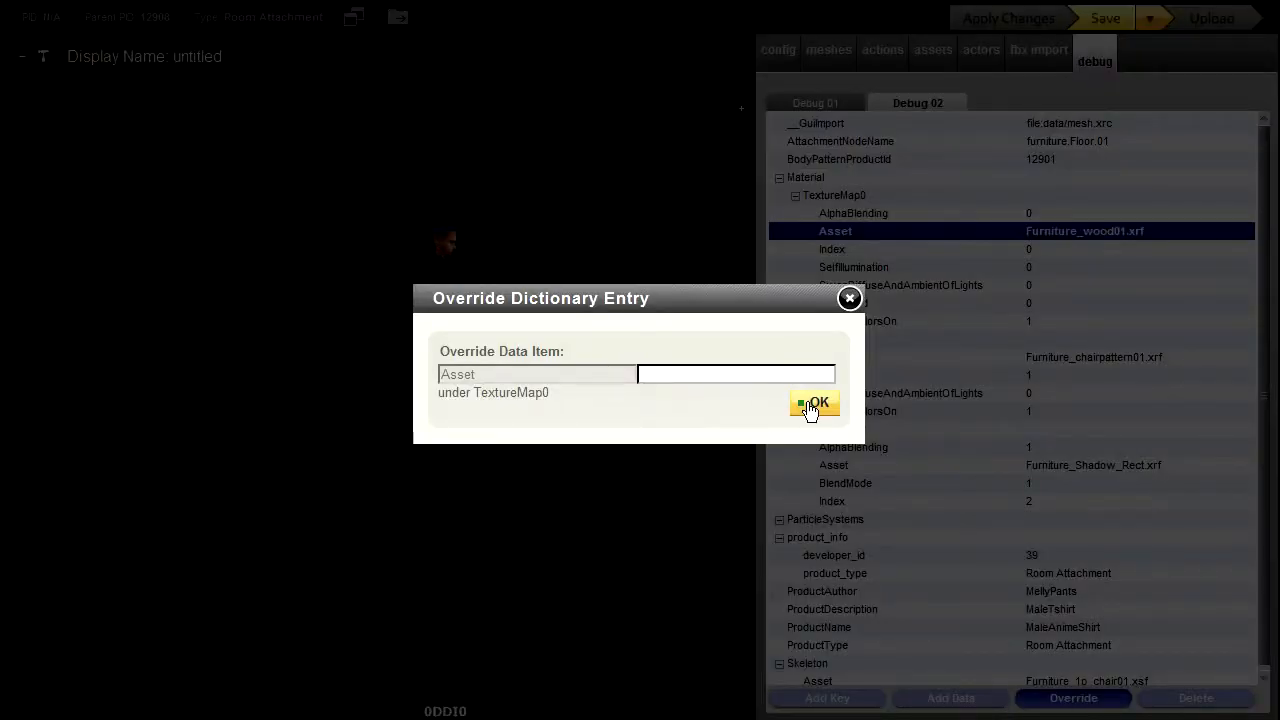
left_click(812, 403)
- Override TextureMap1's Asset entry, Furniture_chairpattern01.xrf, with an empty value
left_click(1040, 357)
left_click(1073, 698)
left_click_drag(800, 374, 640, 374)
key("BackSpace")
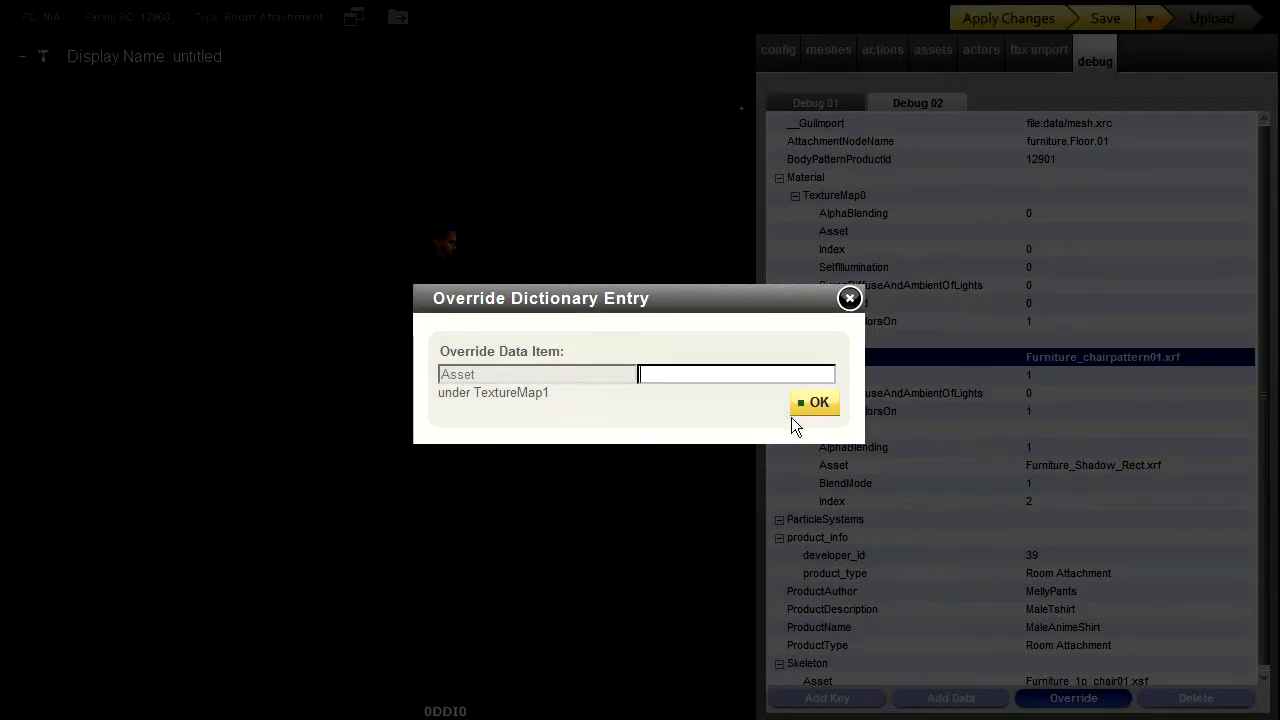
left_click(812, 403)
- Override TextureMap2's Asset entry, Furniture_Shadow_Rect.xrf, with an empty value
left_click(1040, 465)
left_click(1073, 698)
left_click_drag(798, 375, 666, 413)
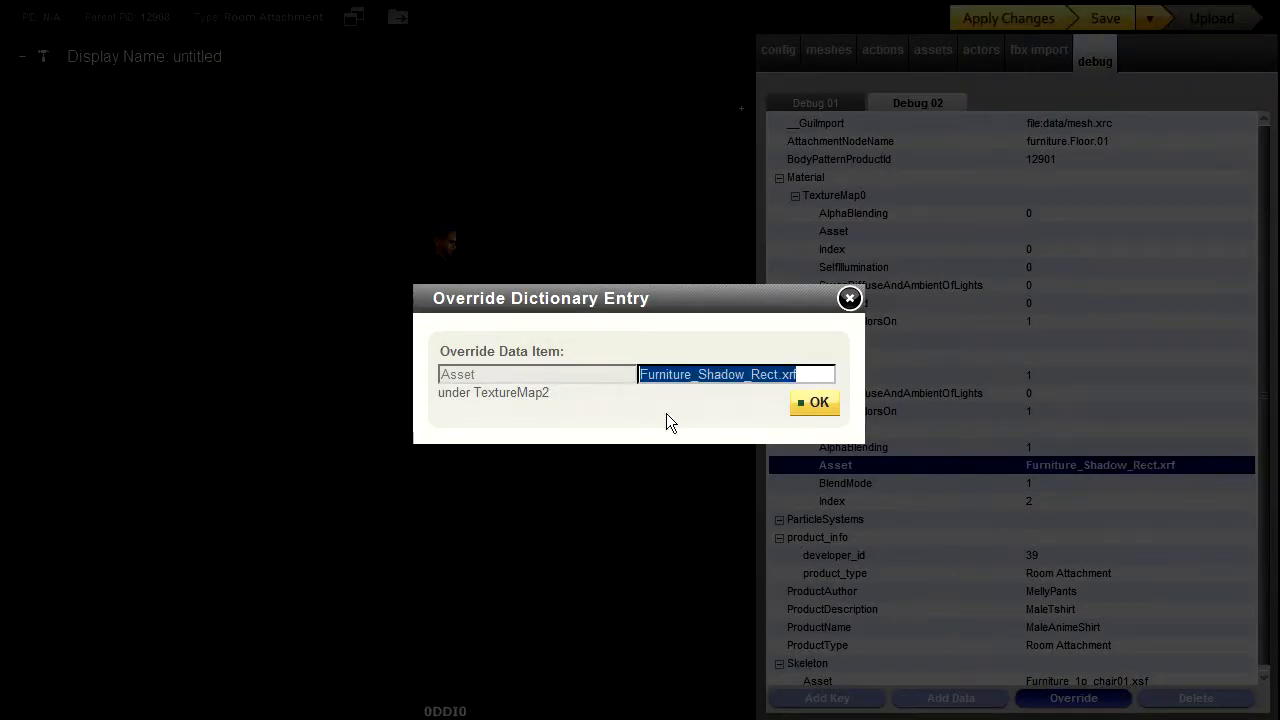
key("BackSpace")
left_click(812, 403)
- Override the Skeleton's Asset entry, Furniture_1p_chair01.xsf, with an empty value
left_click(1108, 676)
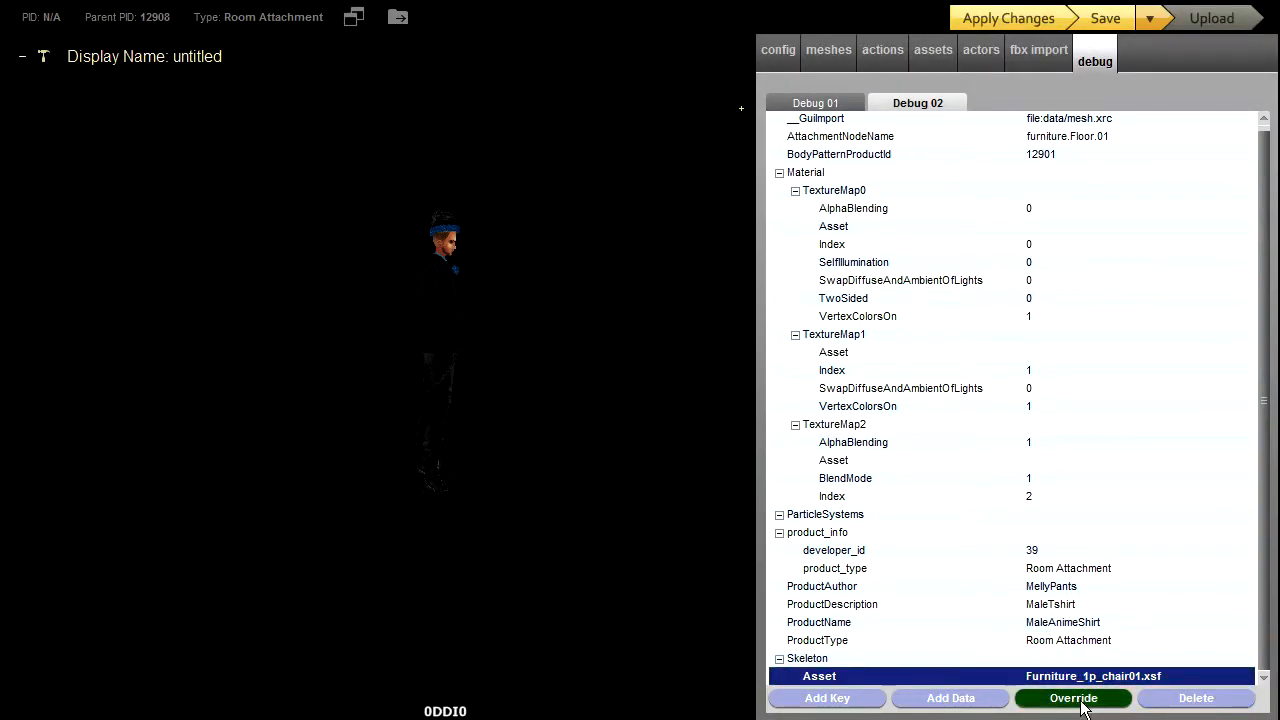
left_click(1073, 698)
left_click_drag(745, 374, 640, 374)
key("BackSpace")
left_click(811, 403)
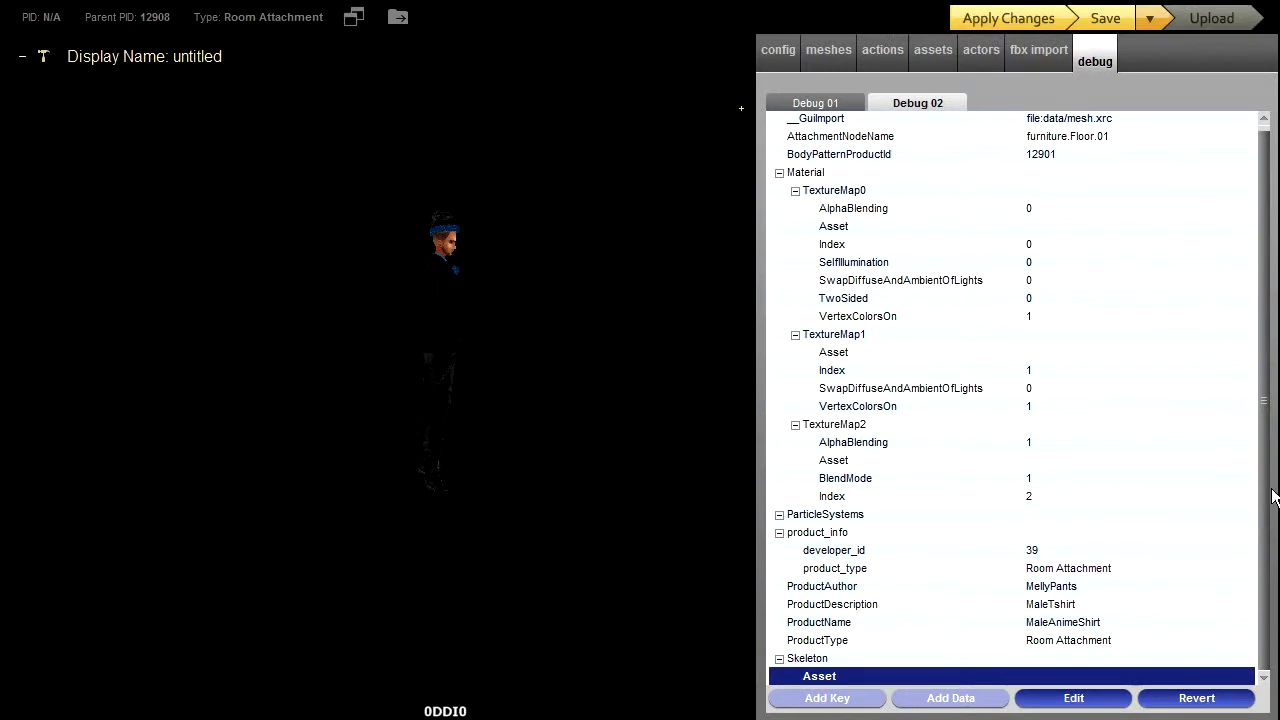
- Delete the TextureMap0, TextureMap1 and TextureMap2 entries under Material in the Debug 01 dictionary
left_click(837, 105)
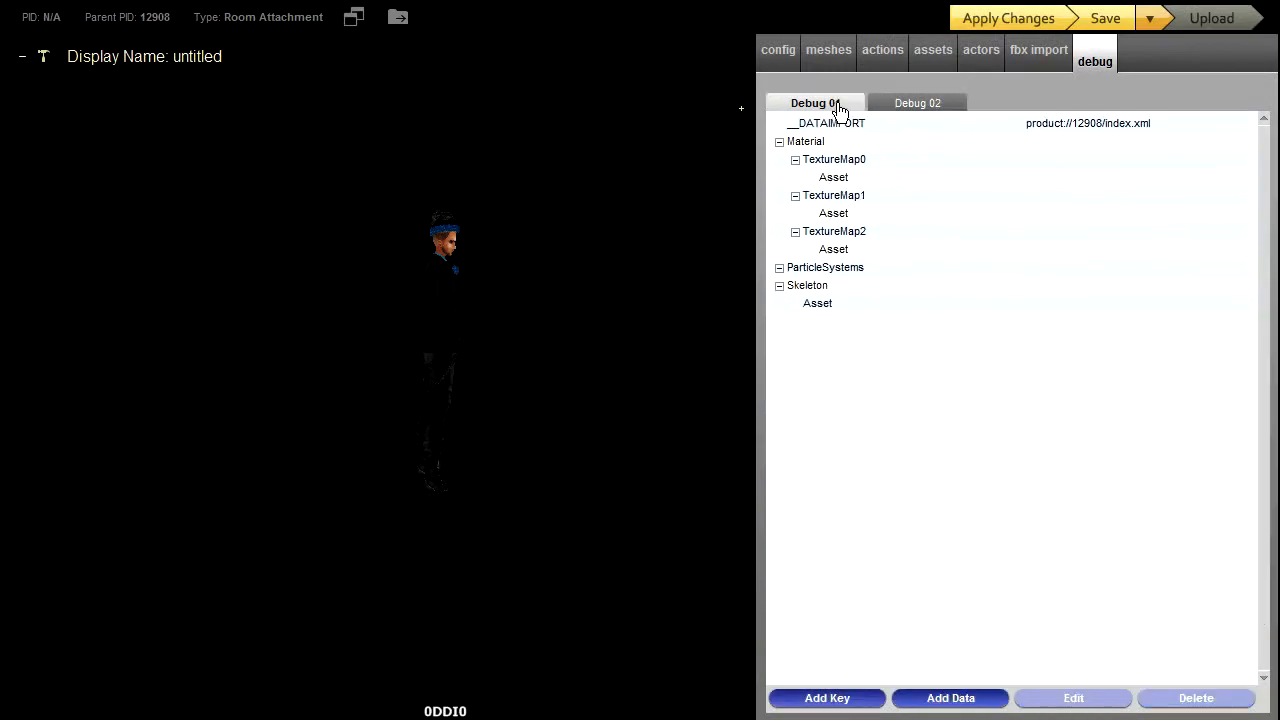
left_click(835, 160)
left_click(1175, 698)
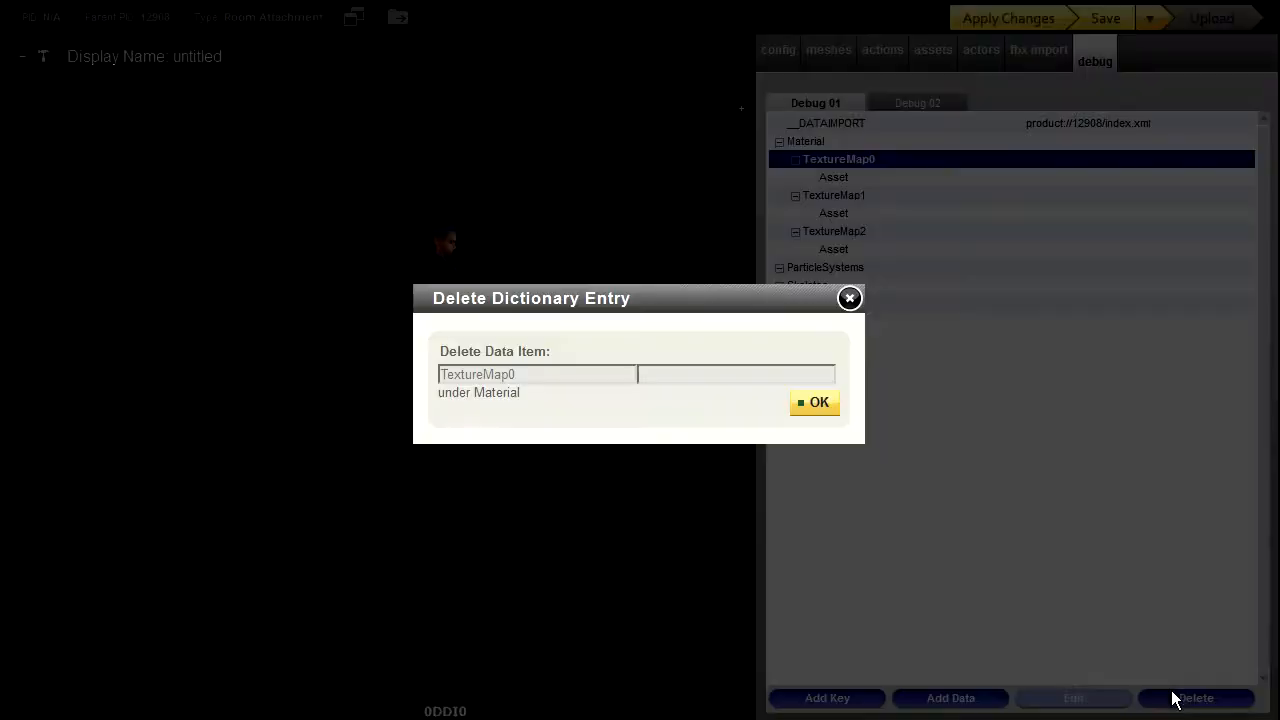
left_click(830, 410)
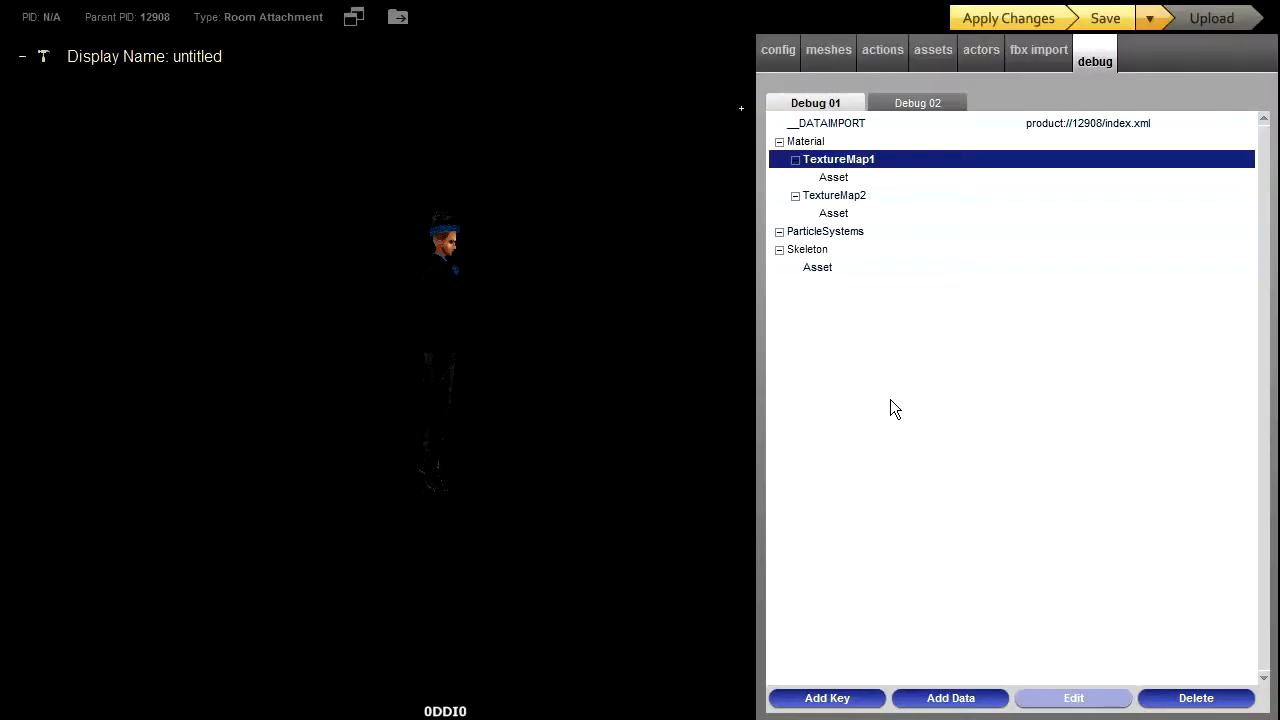
left_click(1200, 700)
left_click(818, 405)
left_click(1196, 698)
left_click(818, 405)
- Delete the remaining Debug 01 entries except __DATAIMPORT, and apply and save the product
left_click(1145, 692)
left_click(815, 405)
left_click(1196, 698)
left_click(815, 405)
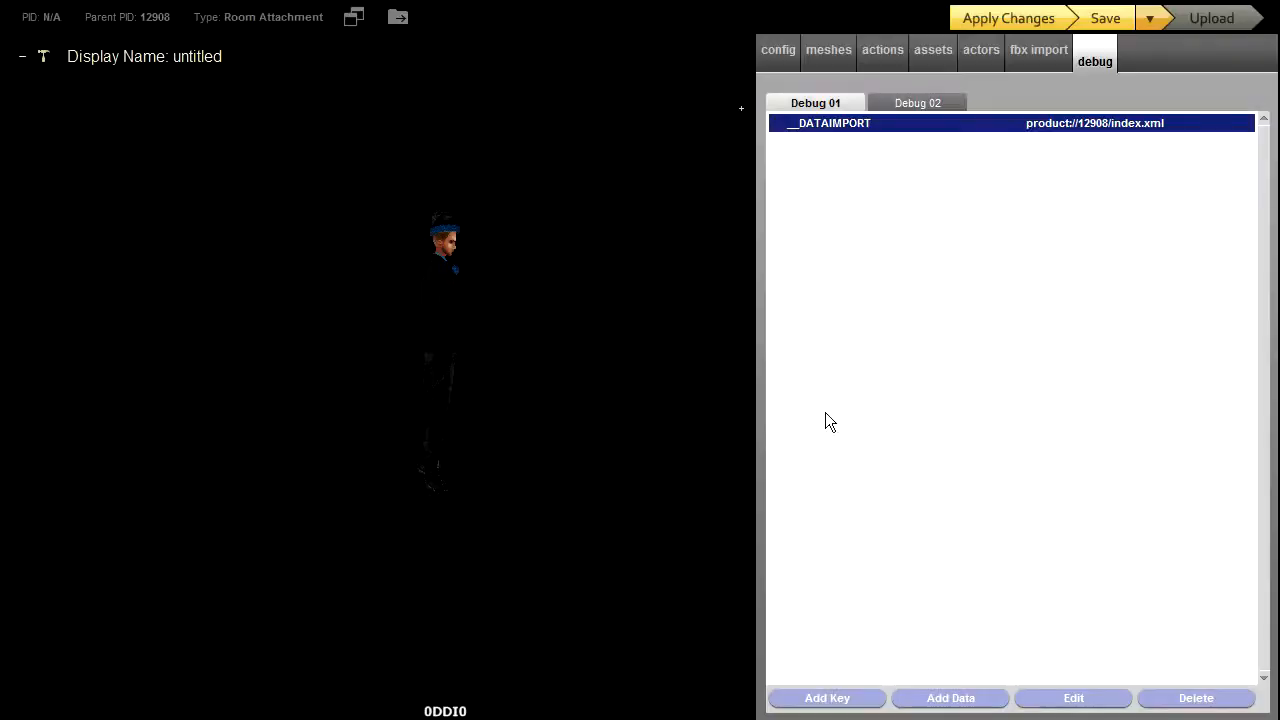
left_click(1008, 24)
left_click(1118, 24)
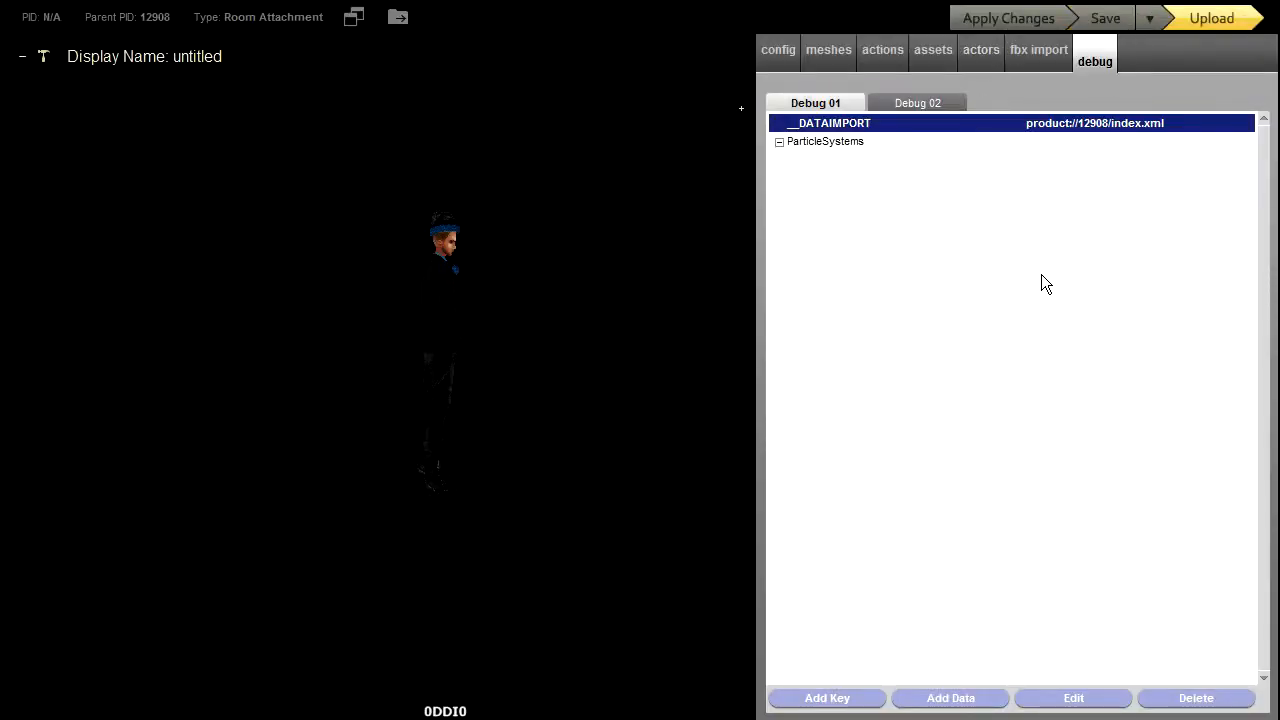
- Load the CDMSBS2 skeleton file from the DerivaDomeUpload folder into the product configuration, and apply and save it
left_click(777, 55)
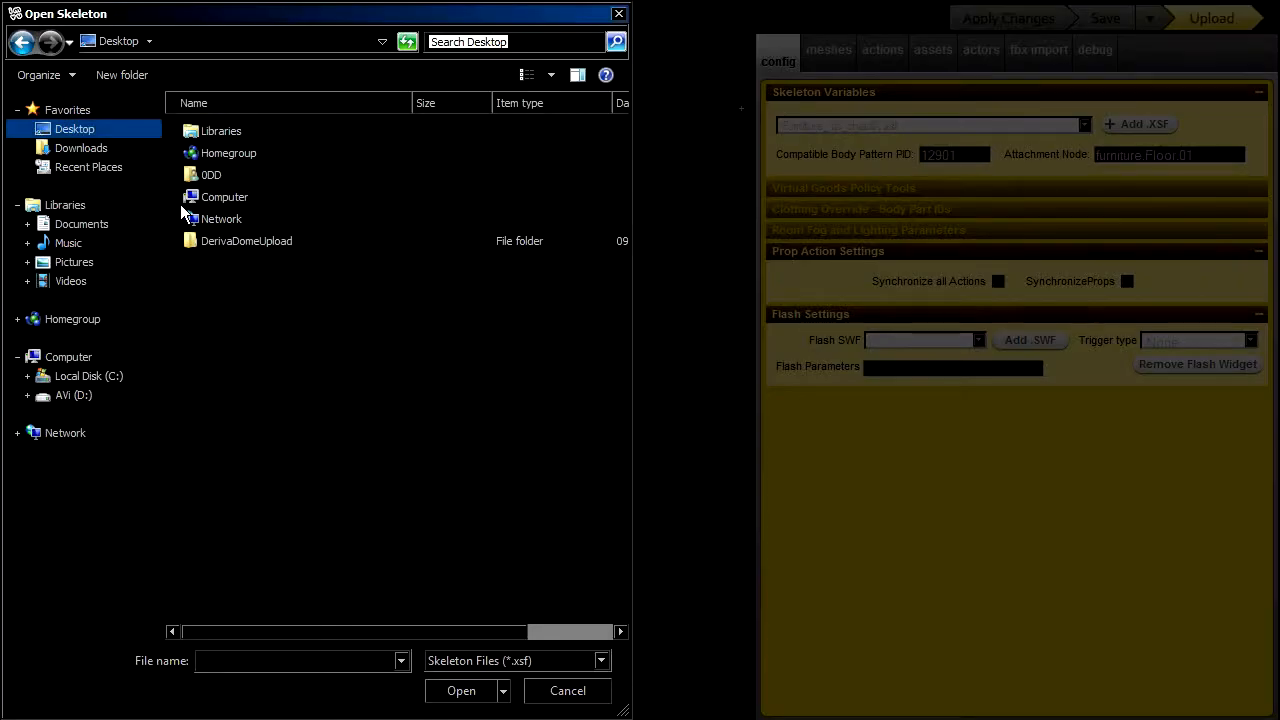
double_click(248, 239)
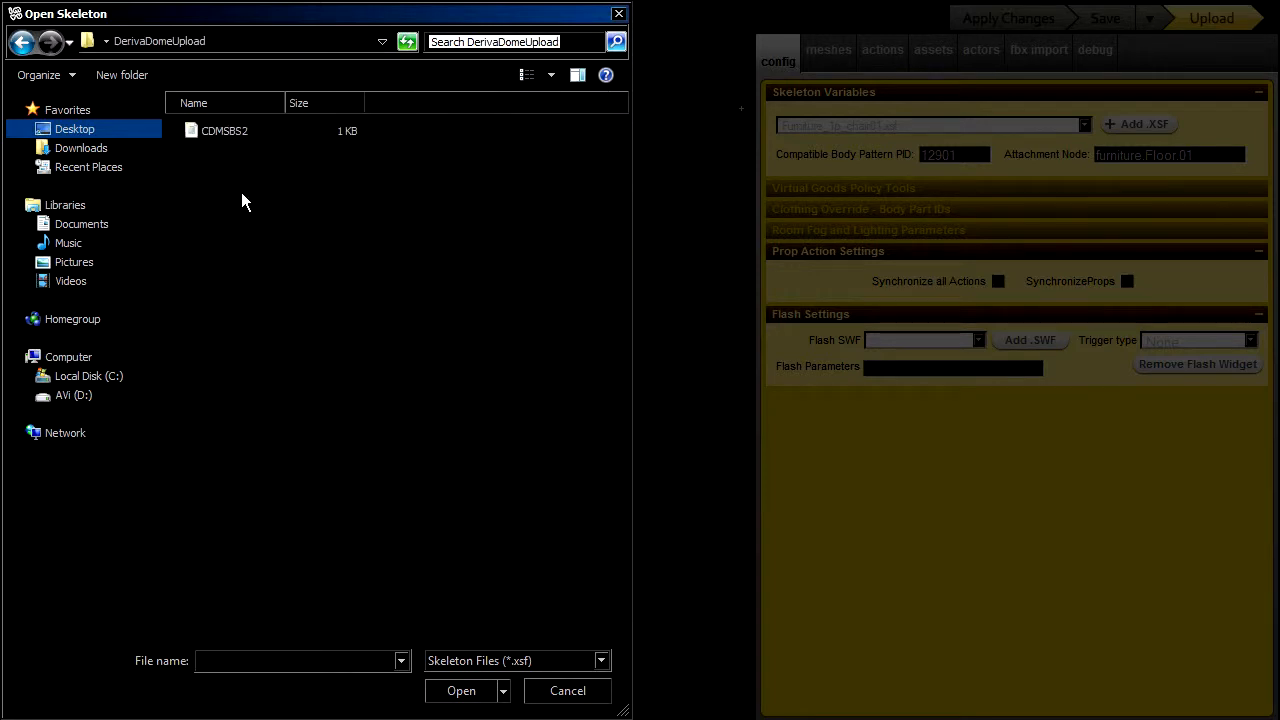
left_click(222, 130)
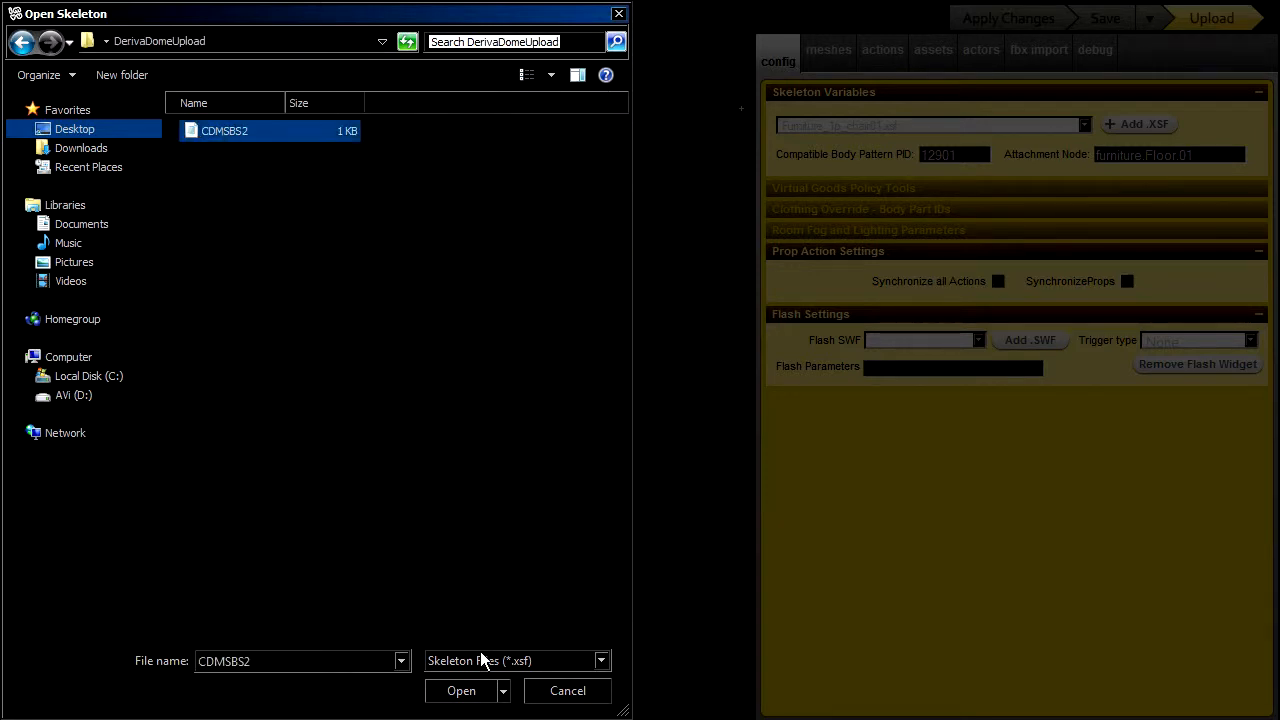
left_click(461, 691)
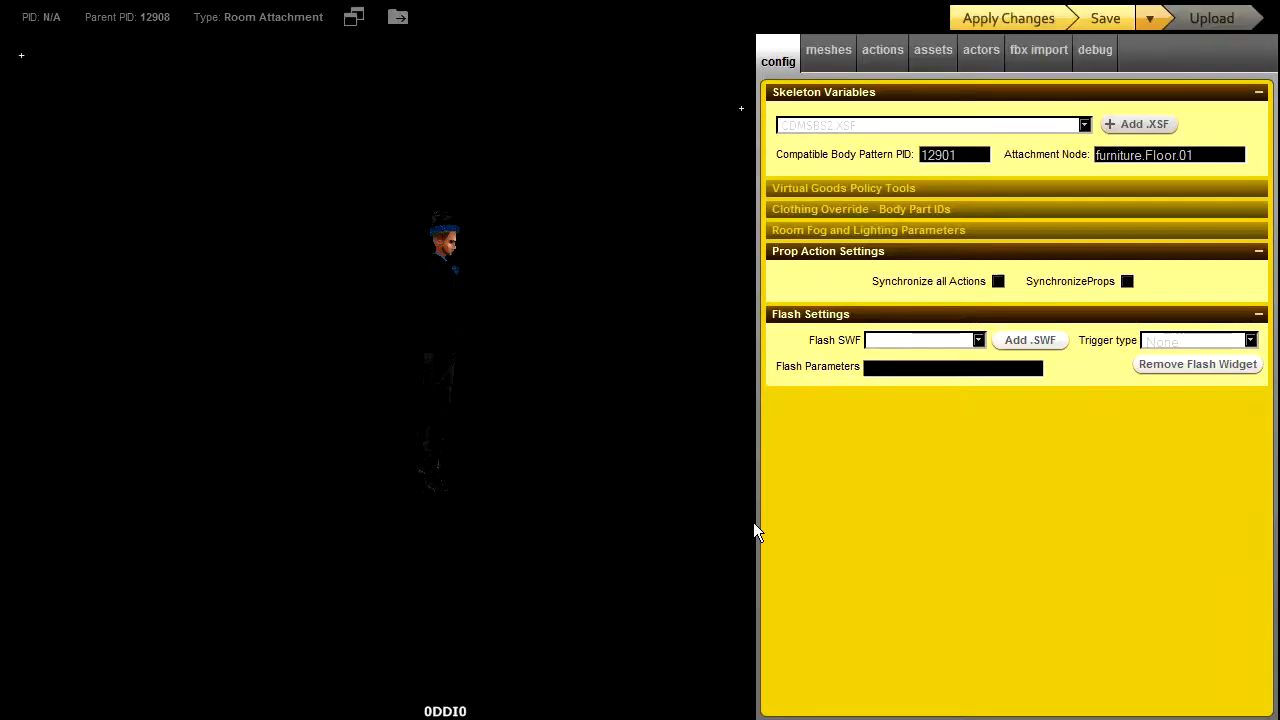
left_click(1031, 24)
left_click(1133, 22)
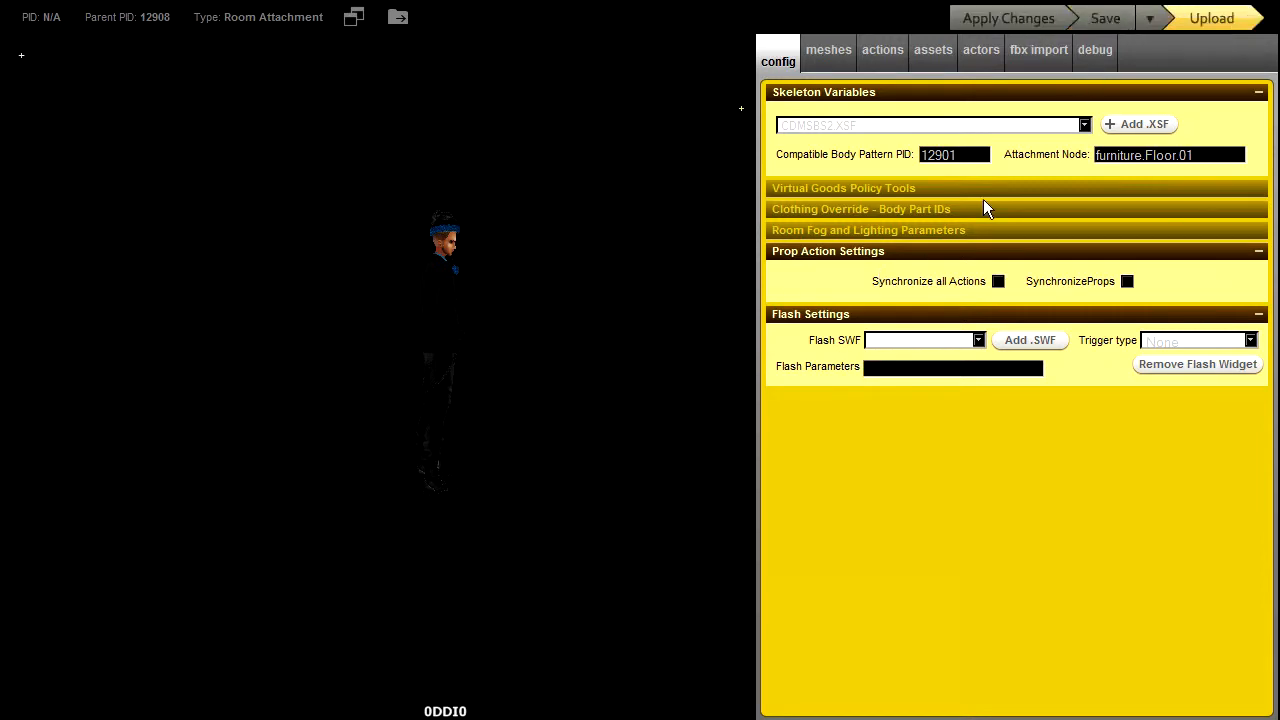
- Add a mesh with ID 0 and load the CDMSBS2 mesh file into it
left_click(830, 62)
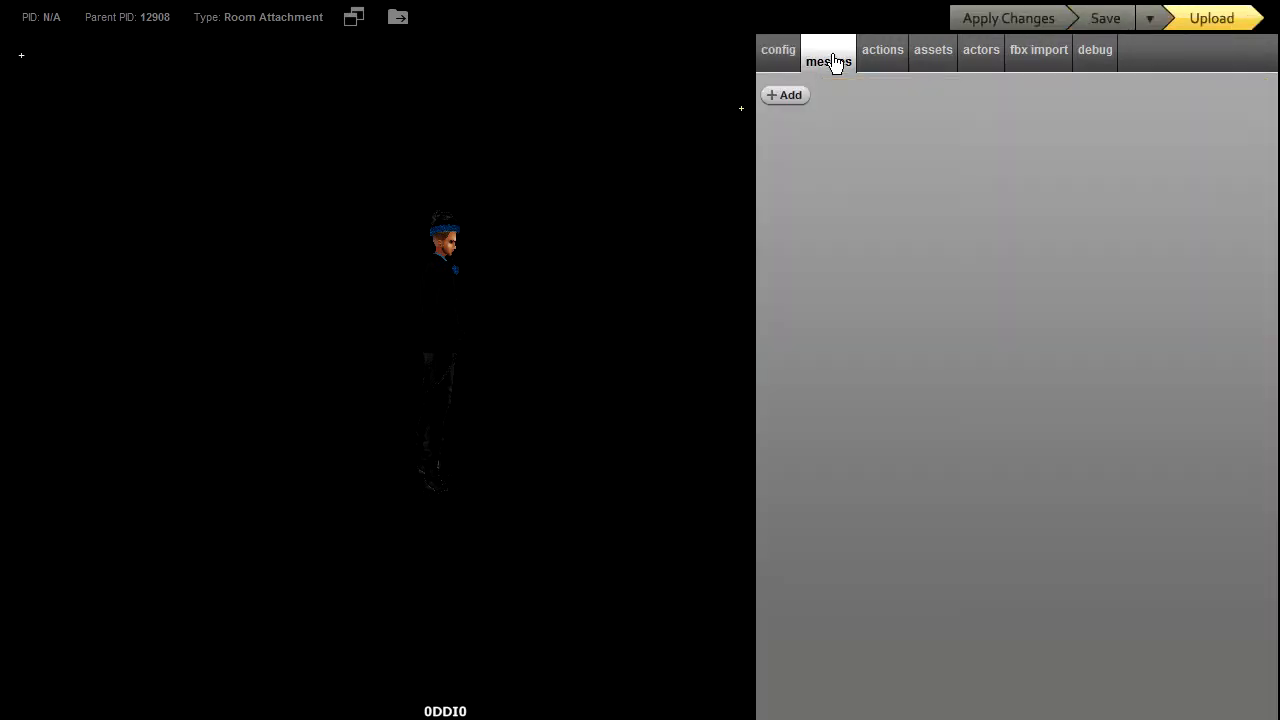
left_click(787, 96)
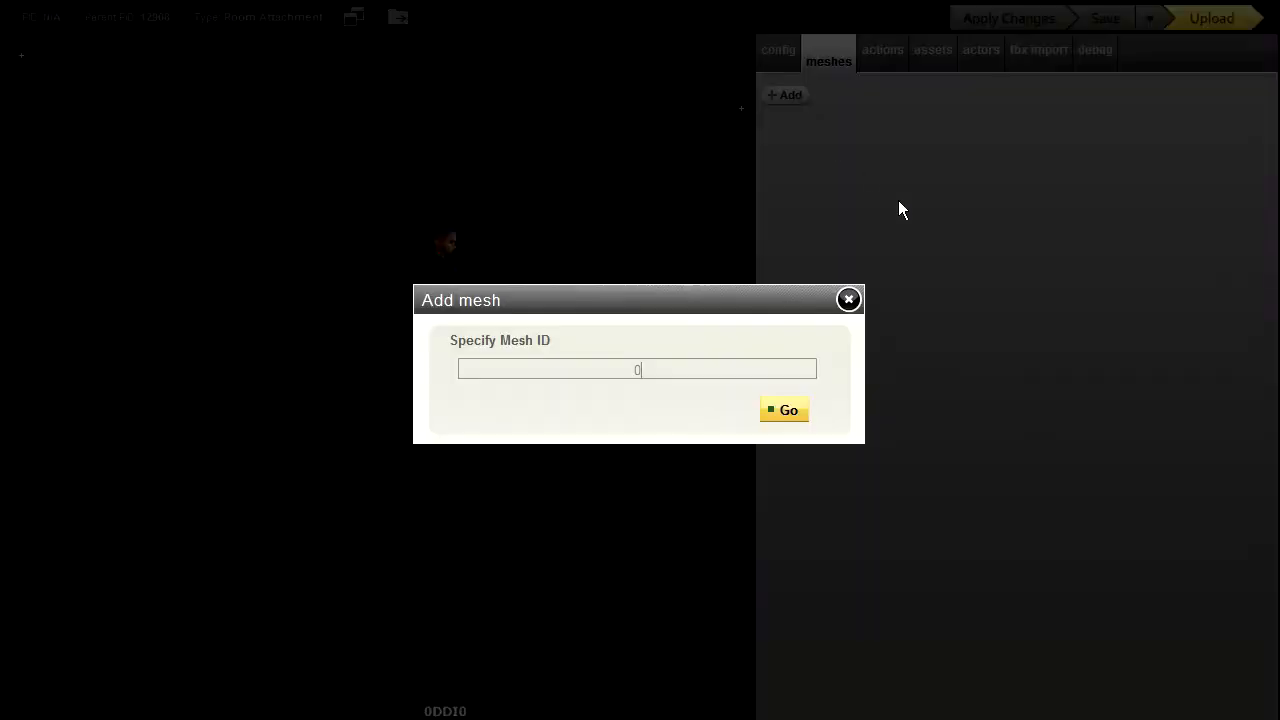
left_click(788, 411)
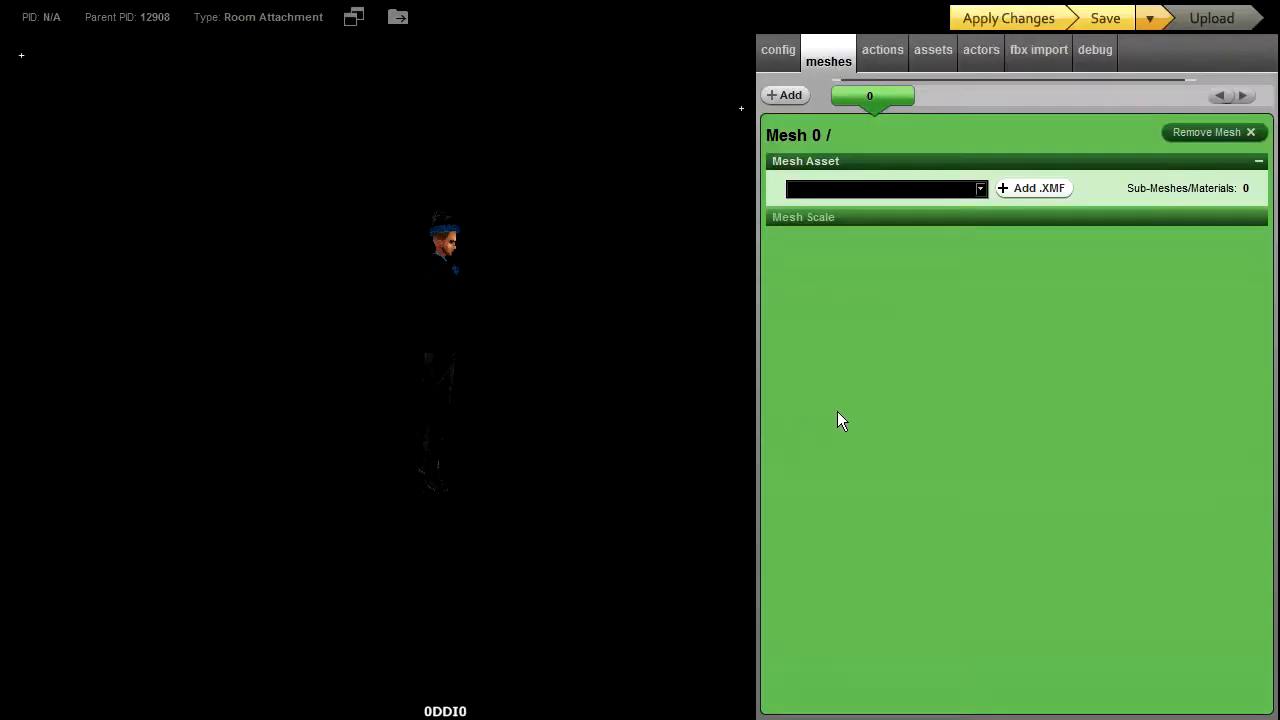
left_click(1036, 190)
left_click(219, 133)
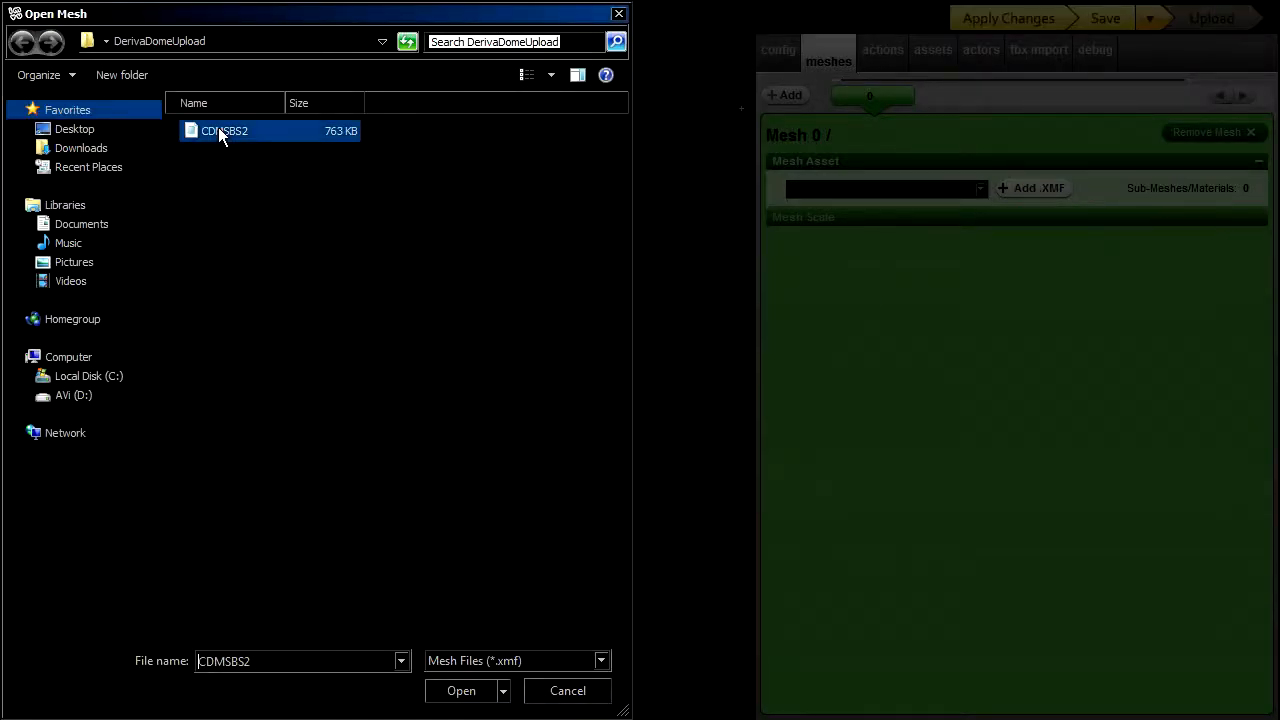
left_click(463, 690)
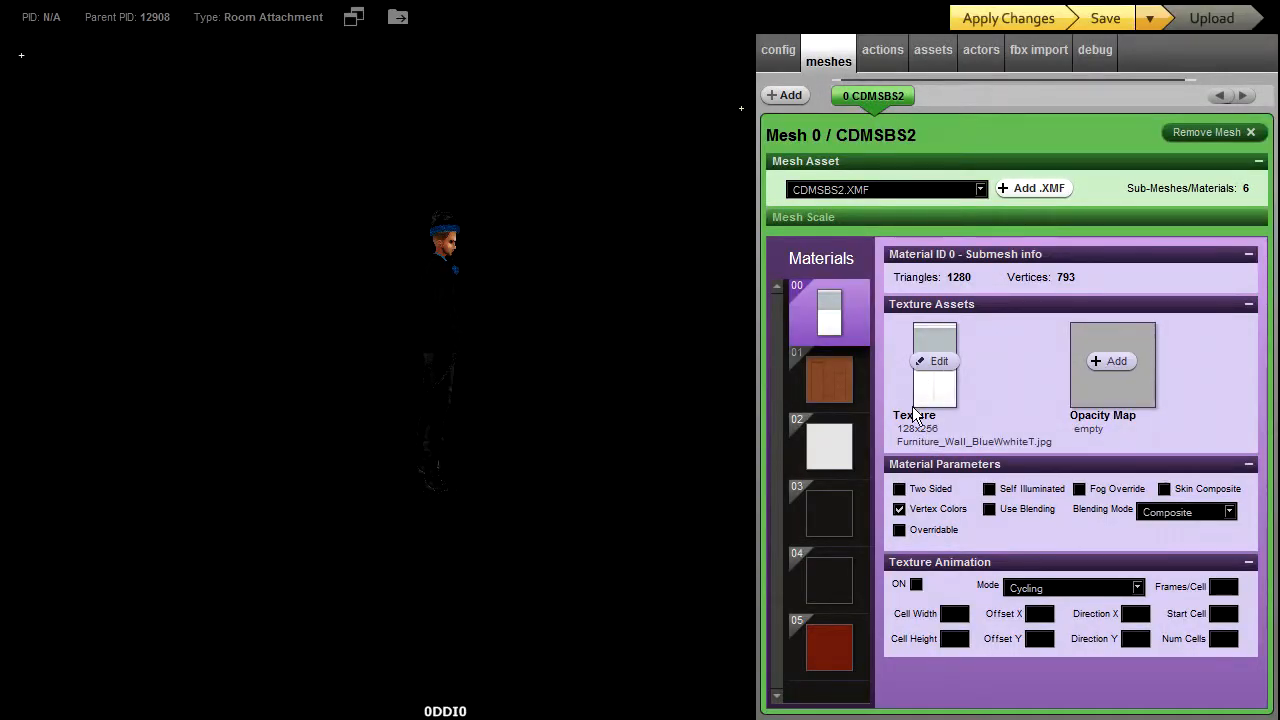
- Turn off Vertex Colors for the materials of the CDMSBS2 mesh and apply the changes
left_click(840, 399)
left_click(826, 447)
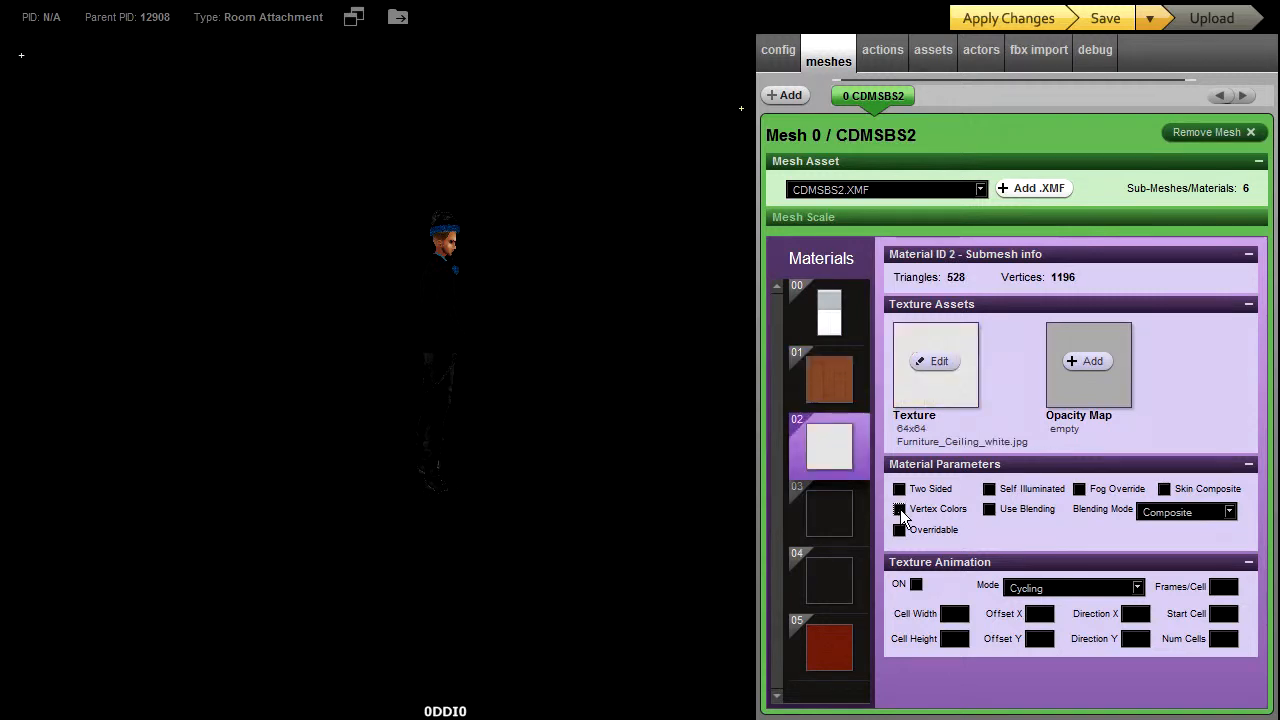
left_click(839, 525)
left_click(839, 575)
left_click(836, 640)
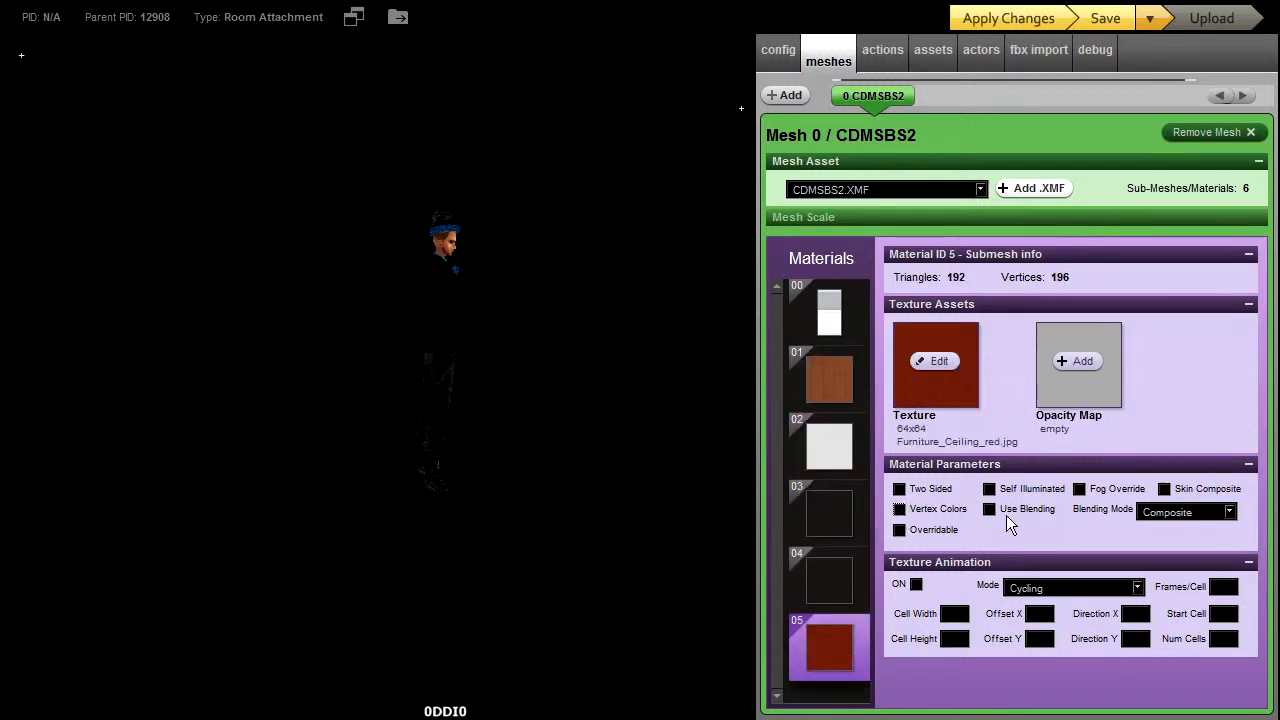
left_click(1003, 20)
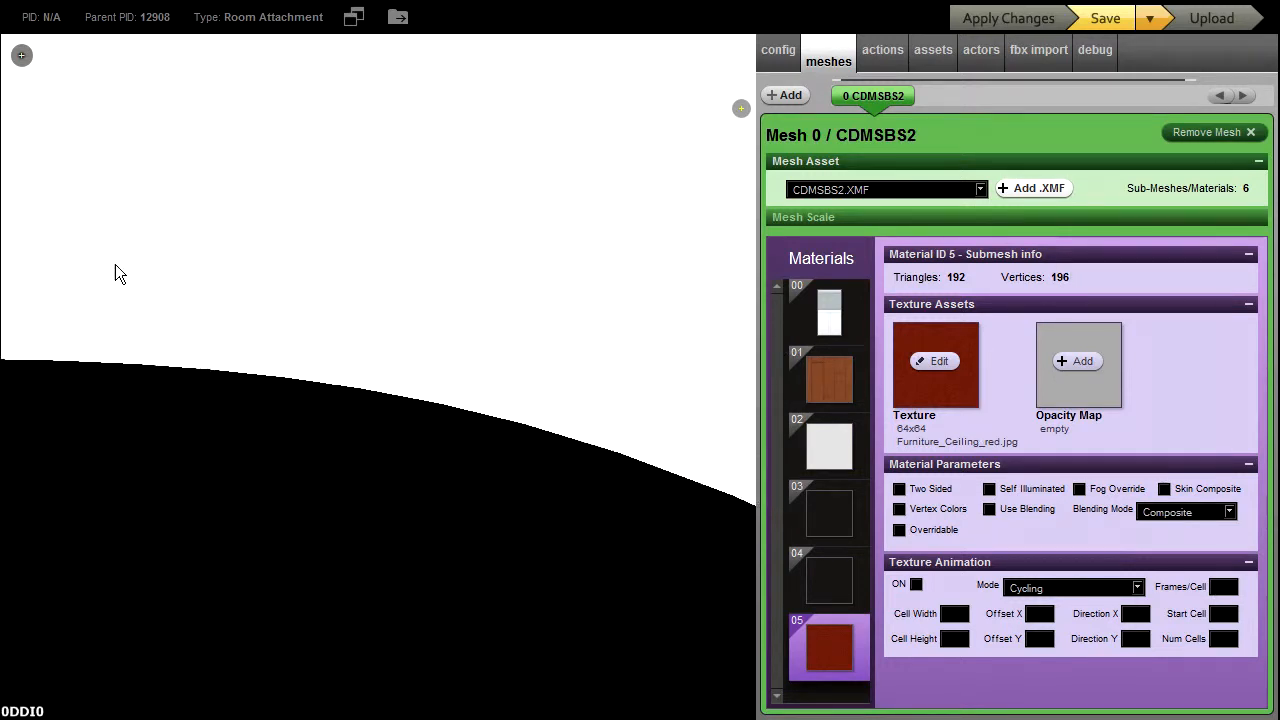
- Load [0] 512x256.Moon.jpg as the texture of material 00 on the CDMSBS2 mesh and apply the changes
left_click_drag(365, 385, 1147, 515)
left_click(743, 268)
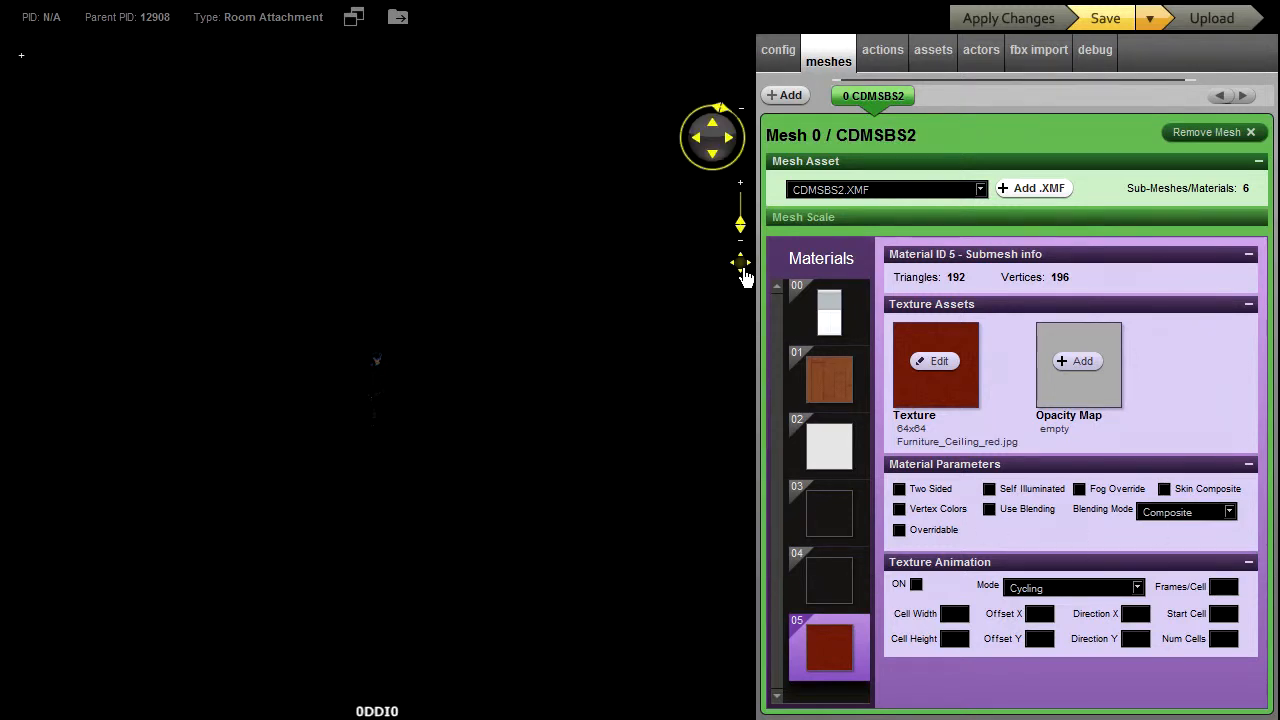
left_click(741, 110)
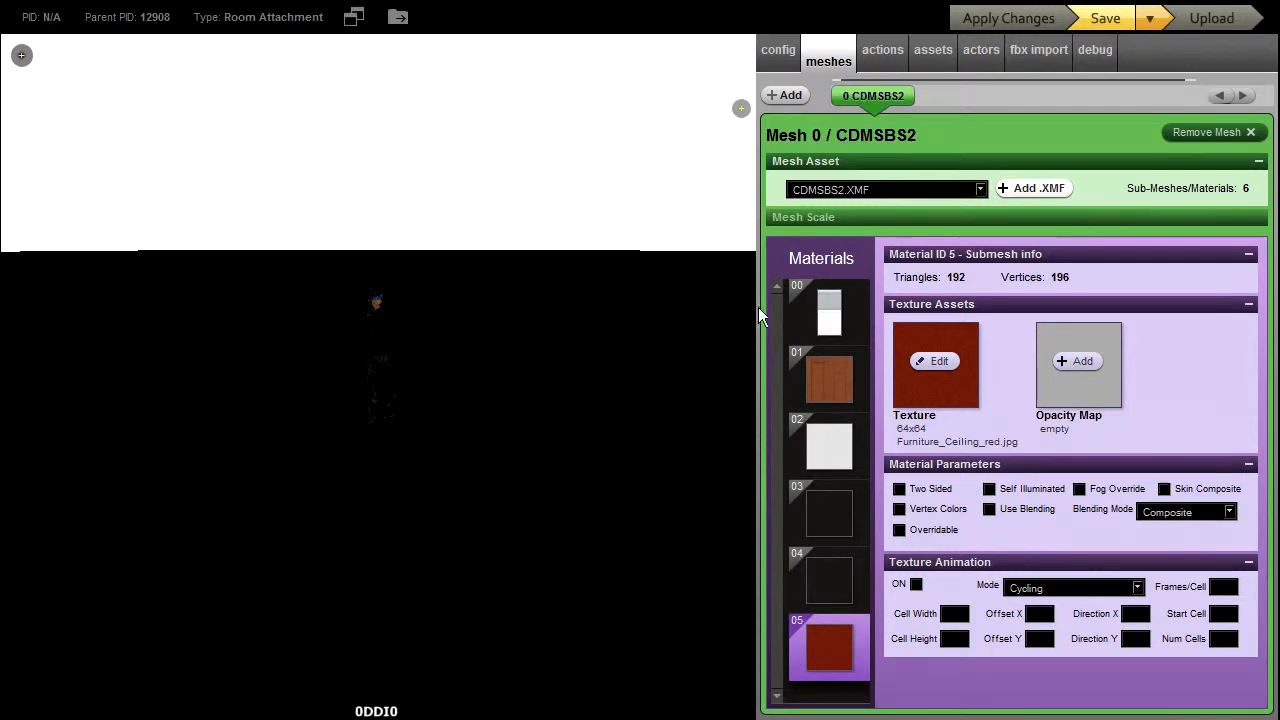
left_click(815, 318)
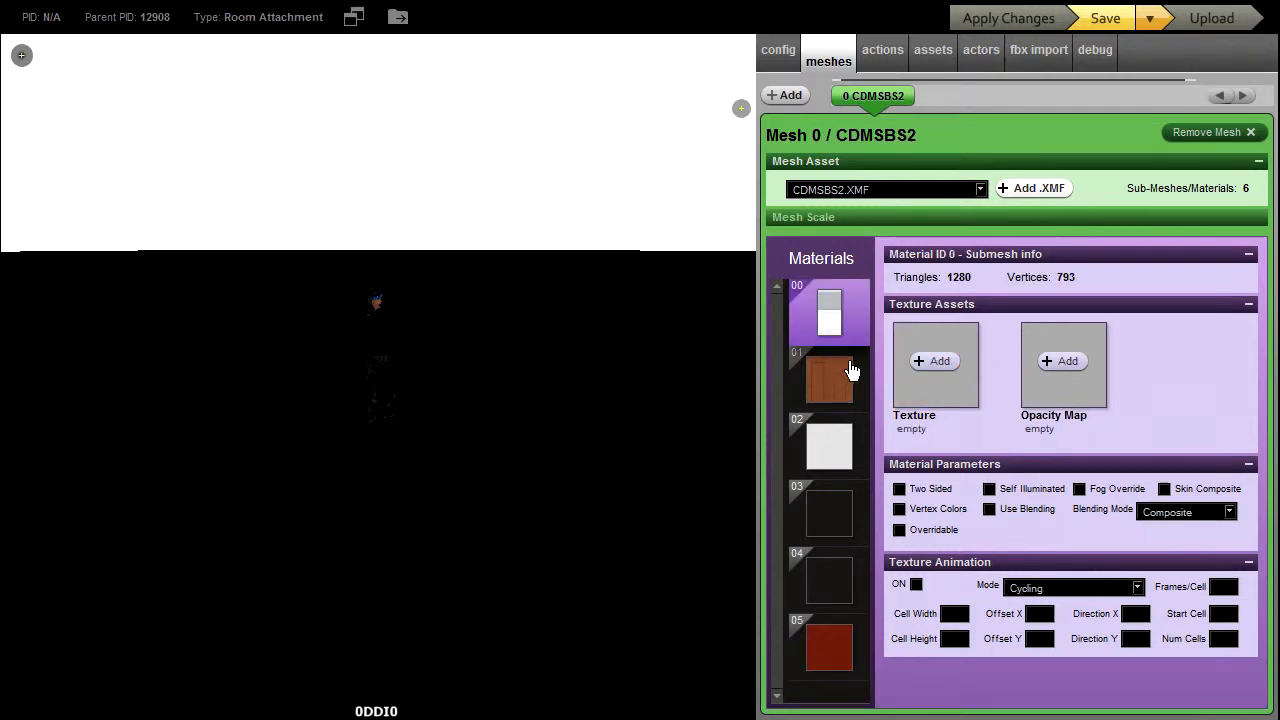
left_click(921, 368)
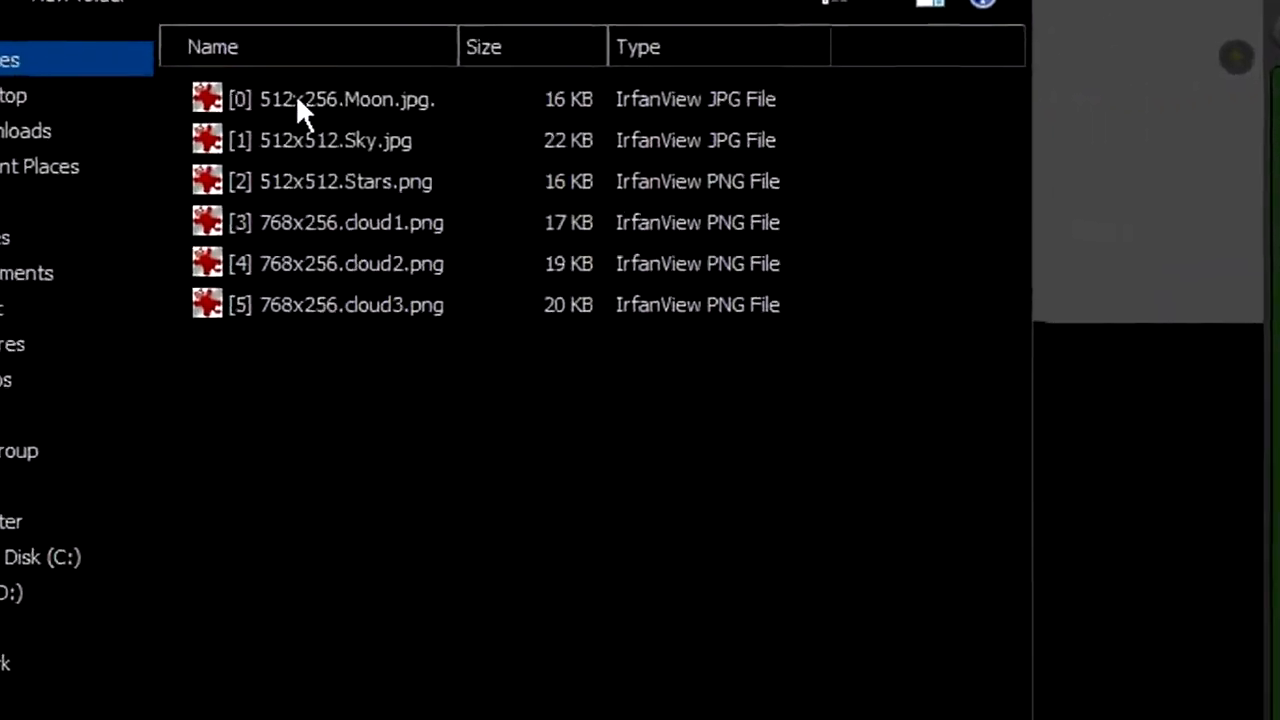
left_click(299, 101)
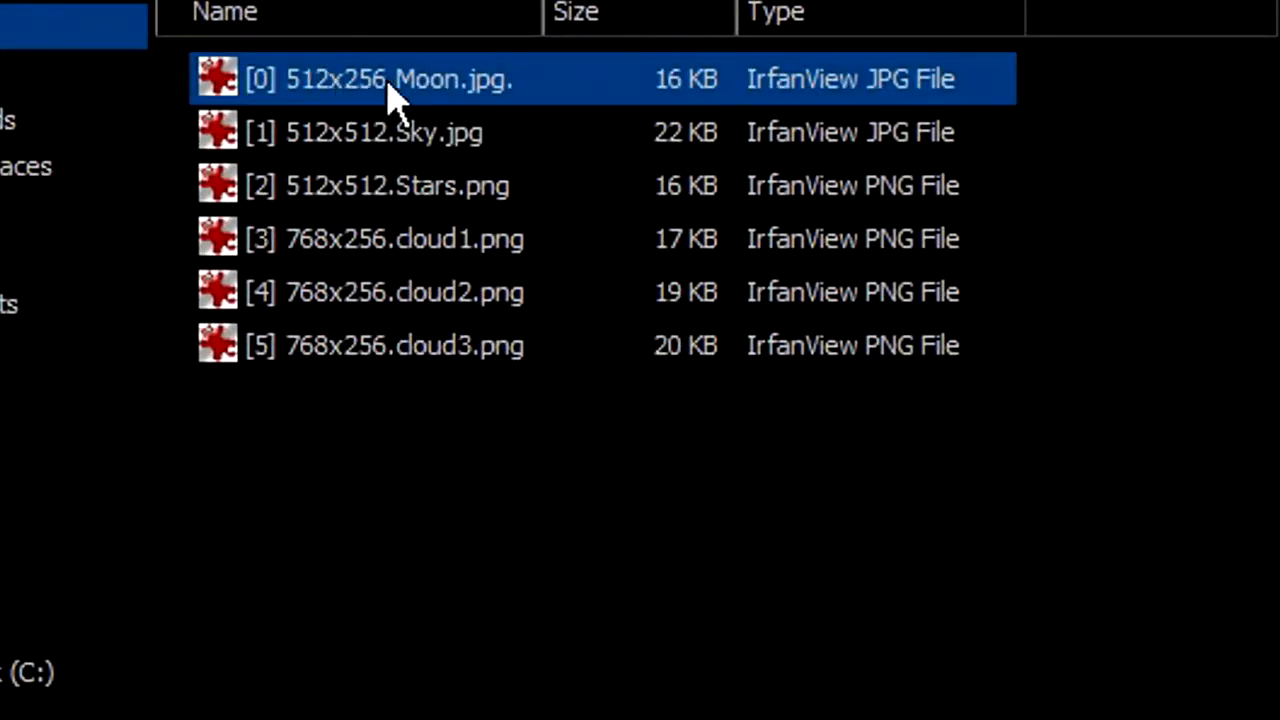
left_click(393, 100)
left_click_drag(390, 80, 292, 84)
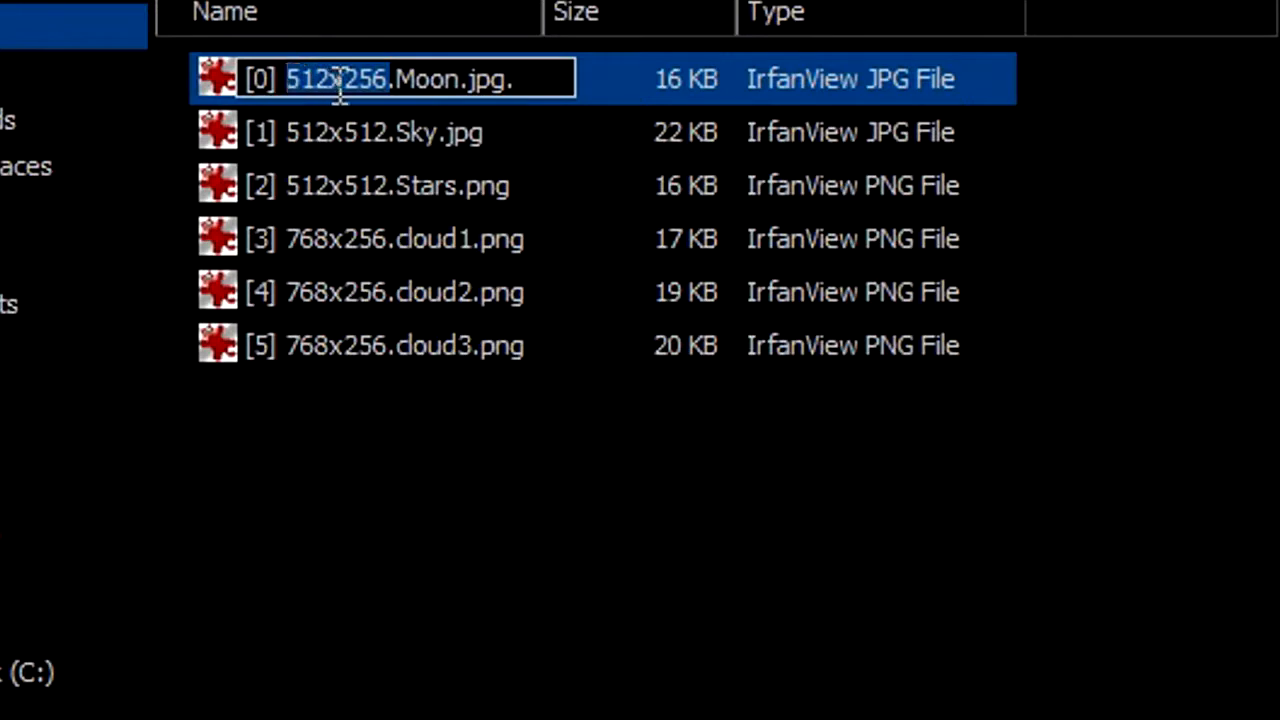
left_click_drag(520, 79, 245, 85)
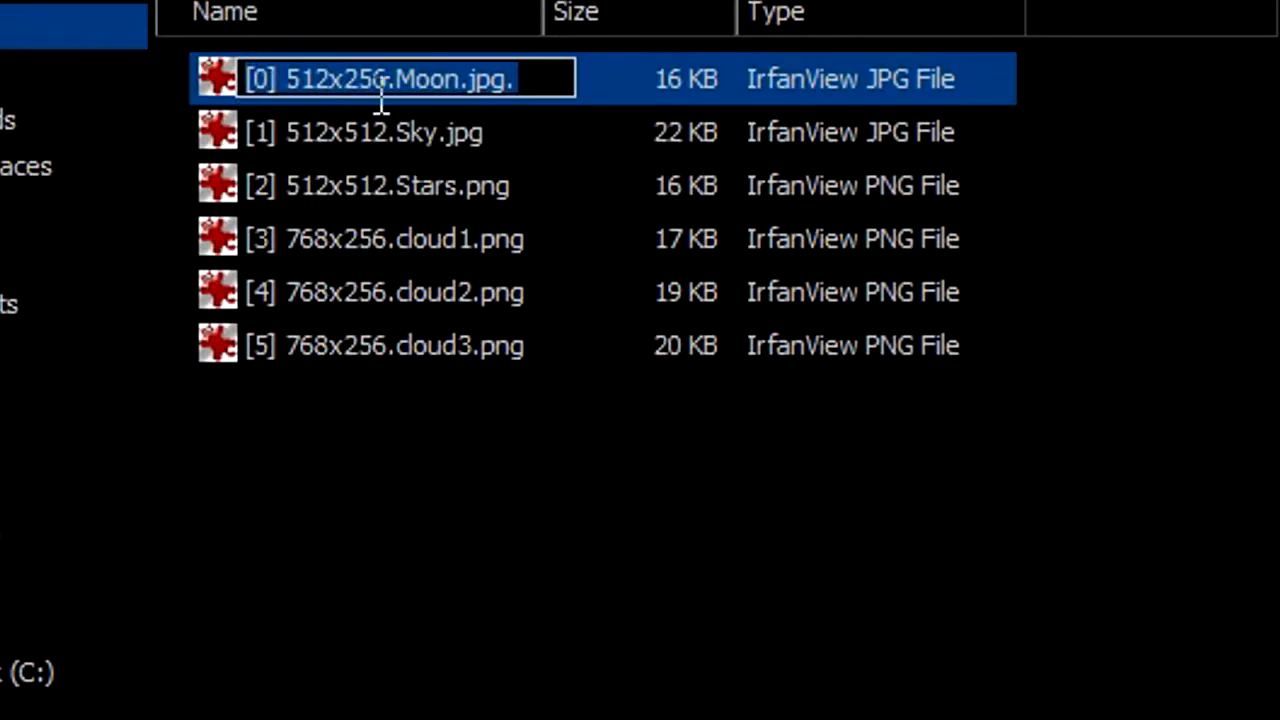
left_click(528, 605)
left_click(340, 88)
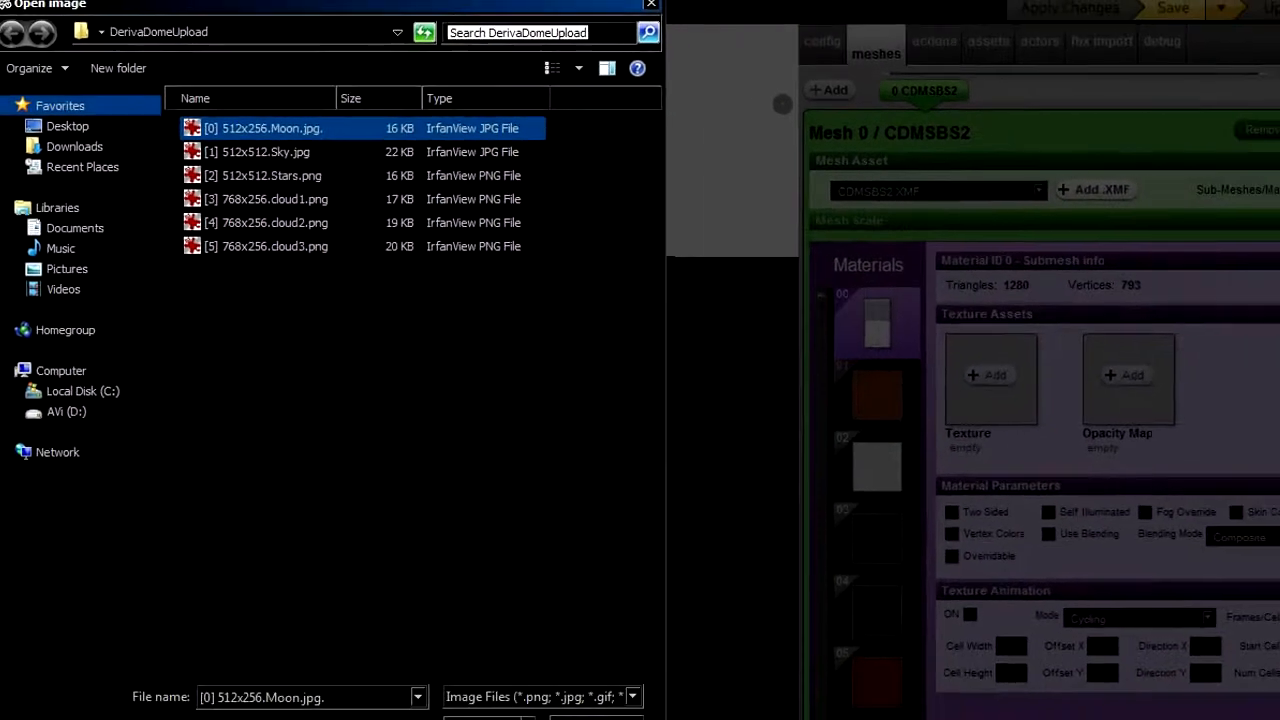
left_click(474, 697)
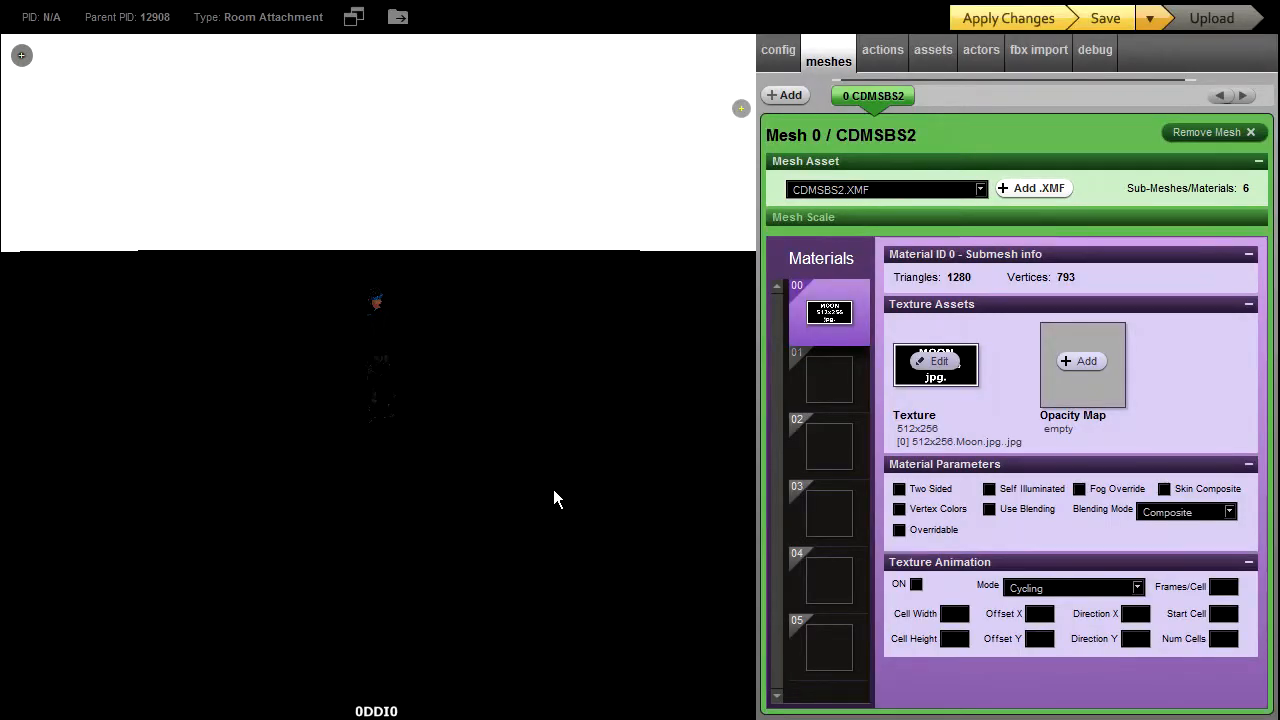
left_click(1005, 18)
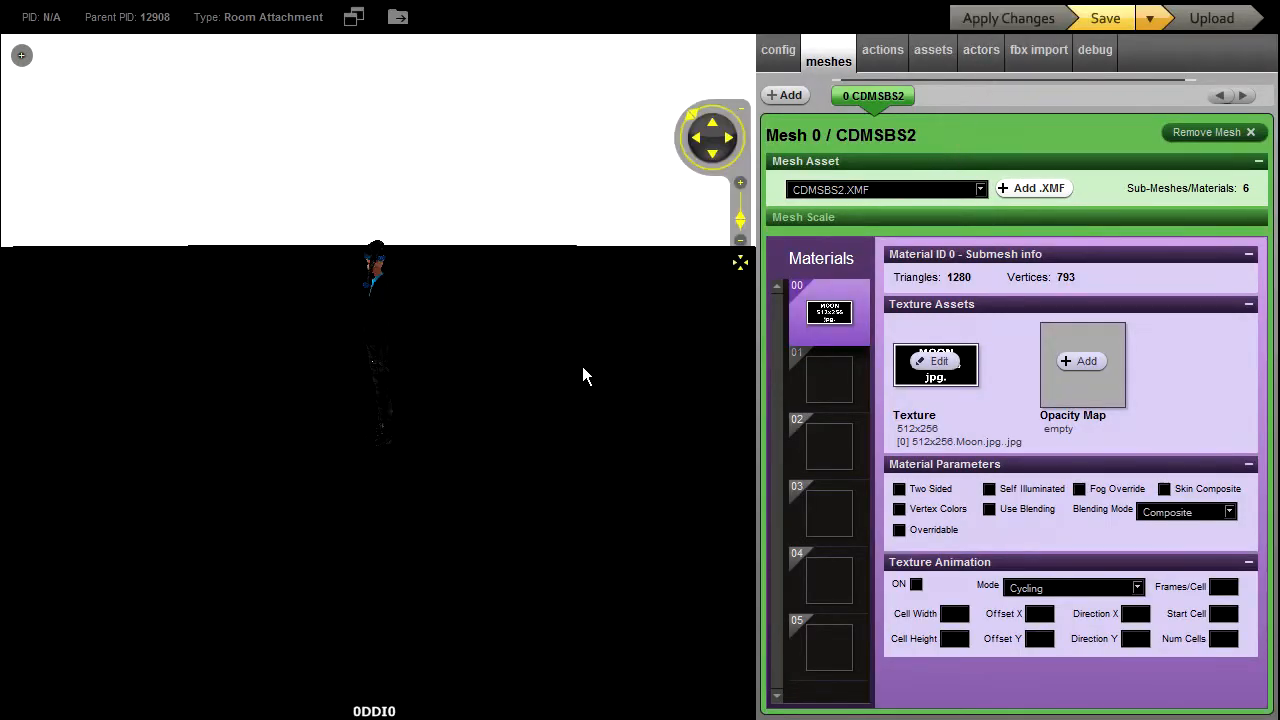
- Load [1] 512x512.Sky.jpg as the texture of material 01 and apply the changes
left_click(819, 390)
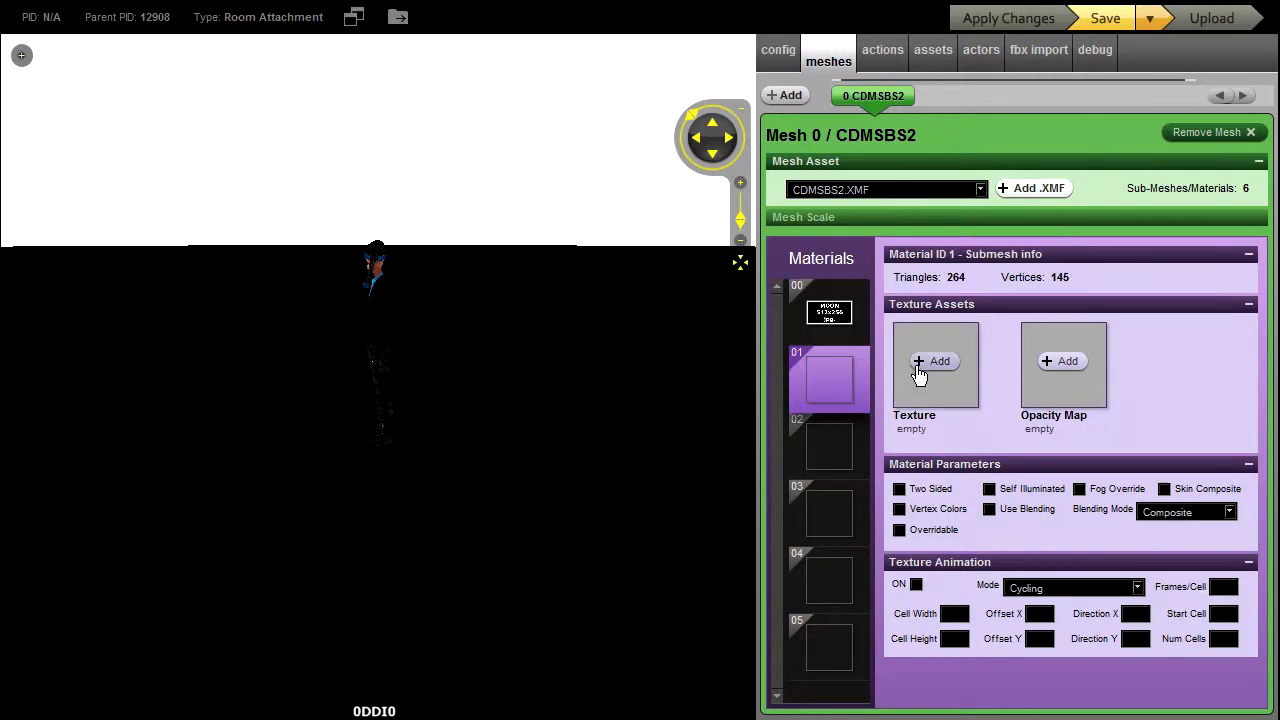
left_click(935, 364)
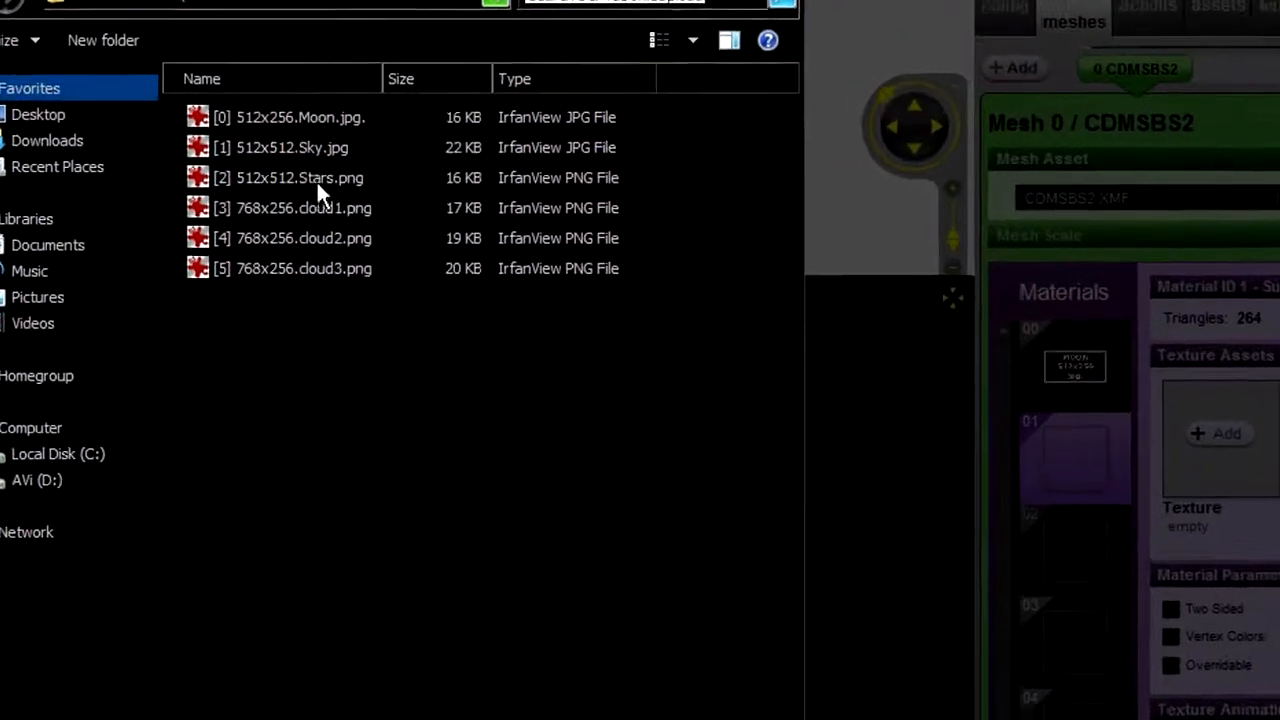
left_click(213, 146)
left_click(263, 137)
left_click_drag(386, 131, 246, 131)
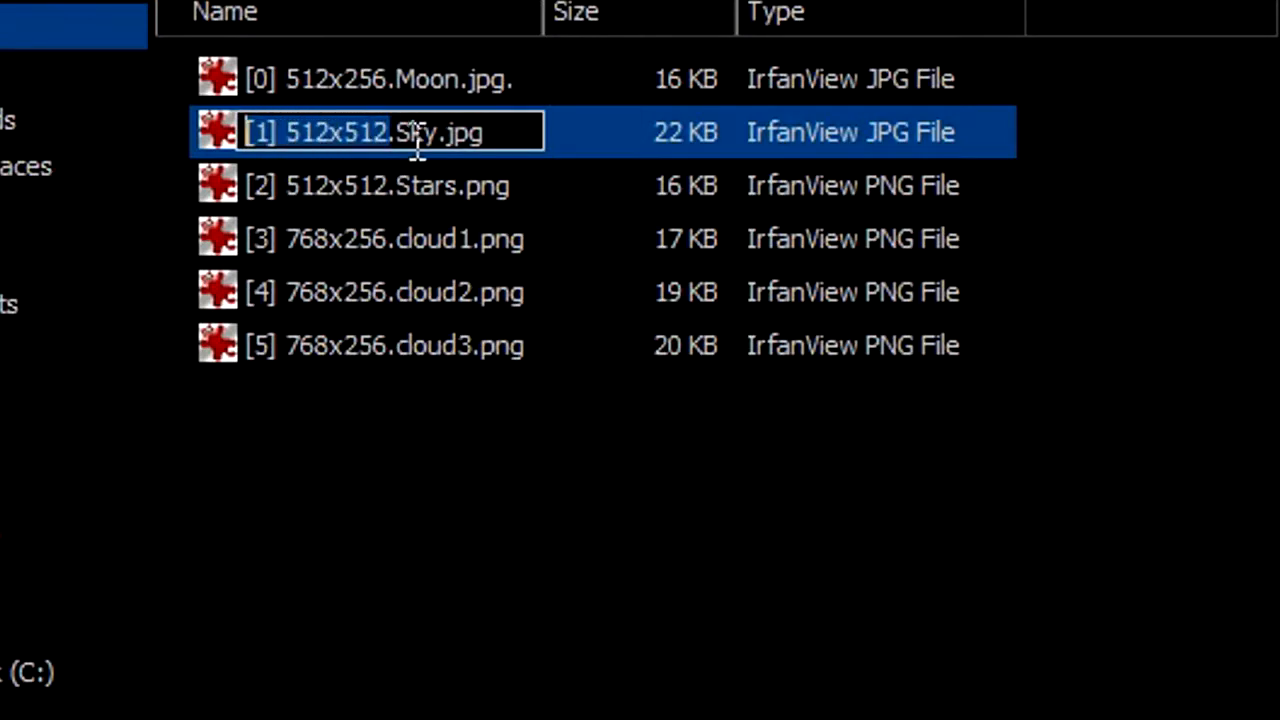
left_click(480, 131)
key("shift+Home")
left_click(520, 494)
left_click(354, 130)
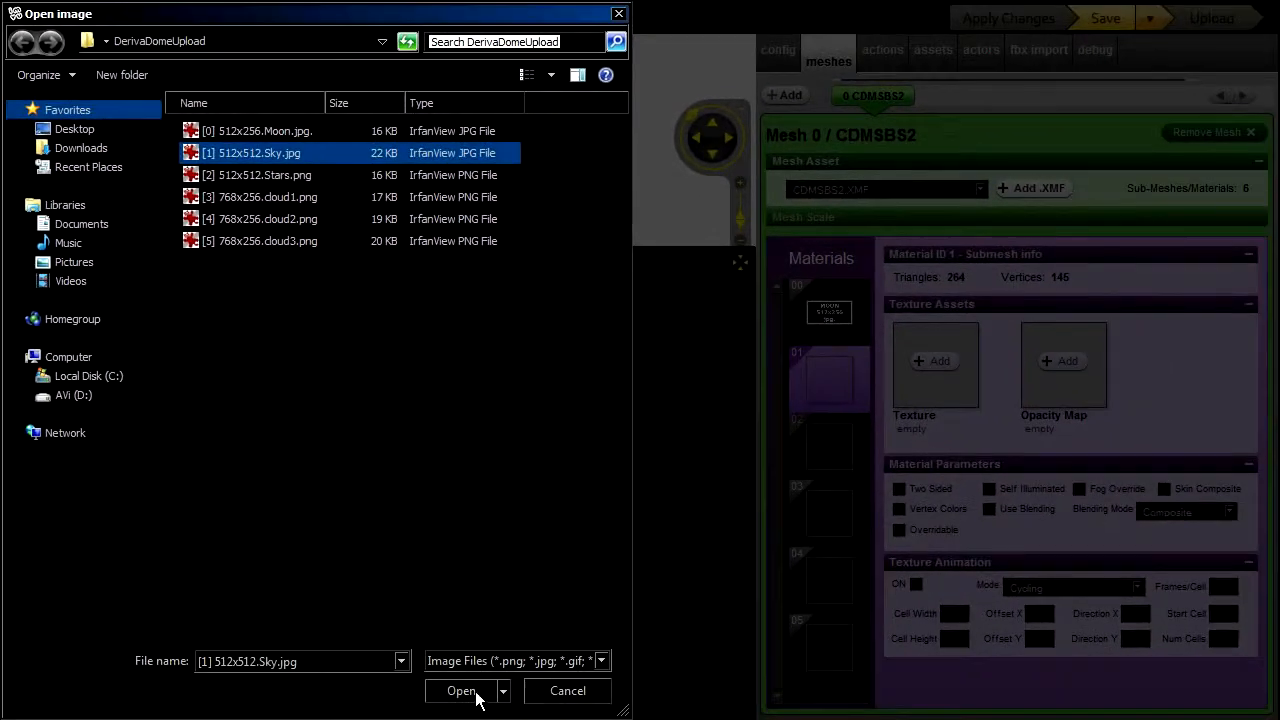
left_click(472, 690)
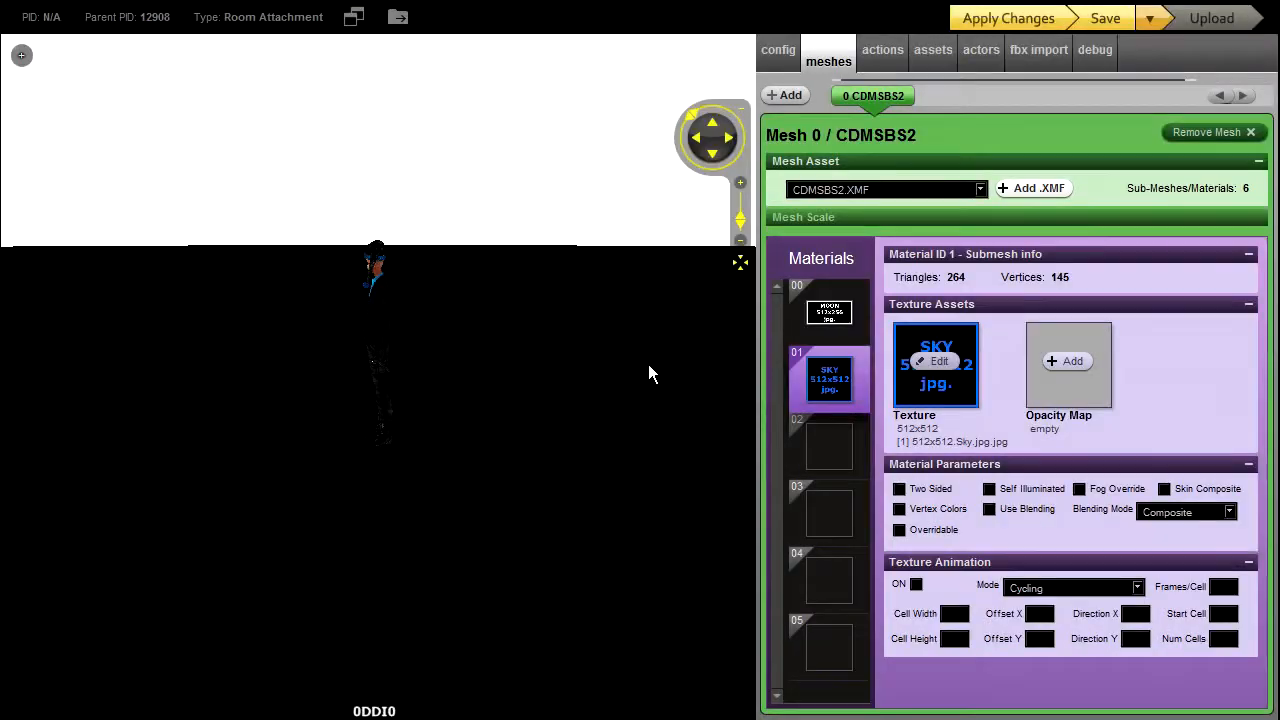
left_click(1014, 22)
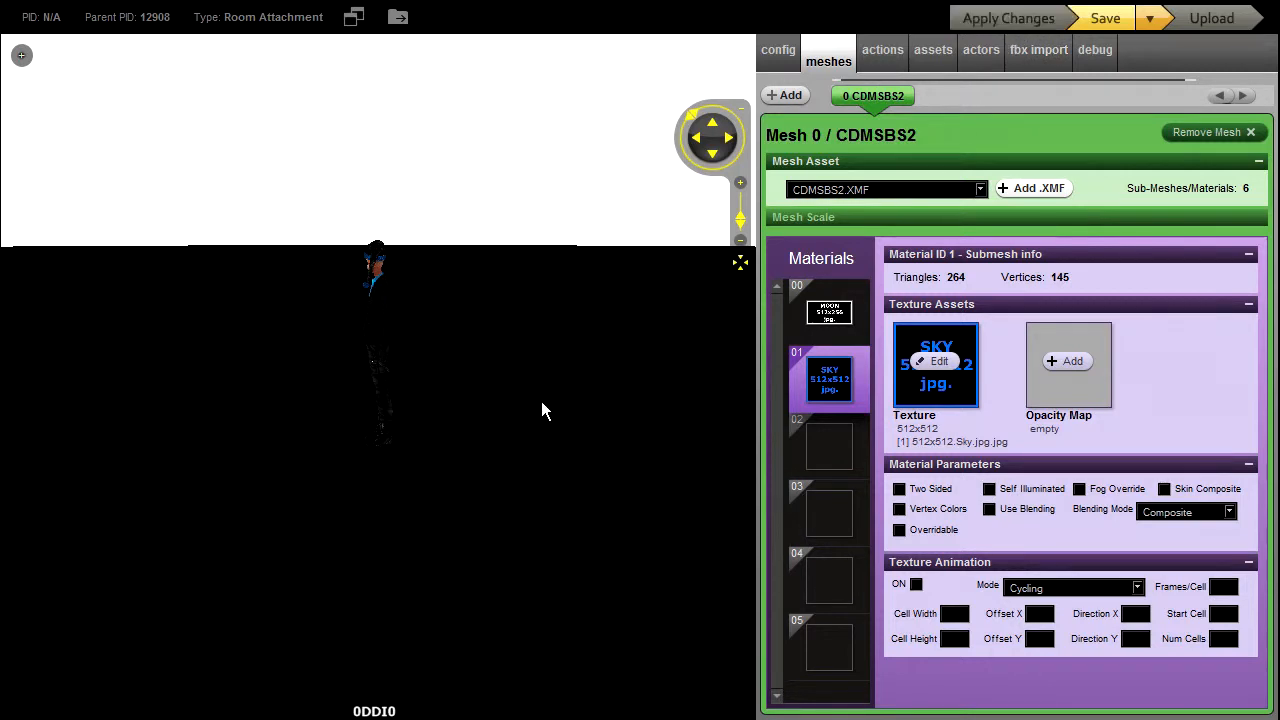
- Load [2] 512x512.Stars.png as the texture of material 02 and apply the changes
left_click_drag(535, 355, 500, 320)
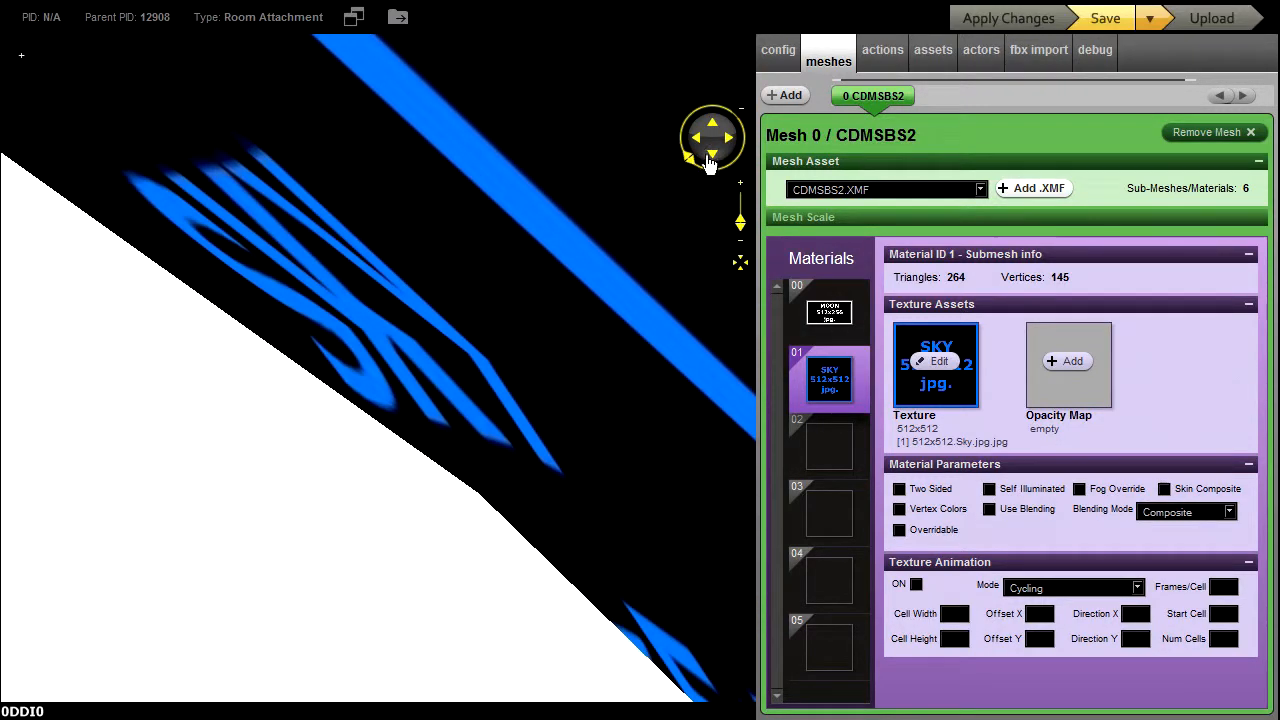
left_click_drag(547, 169, 748, 125)
left_click(740, 262)
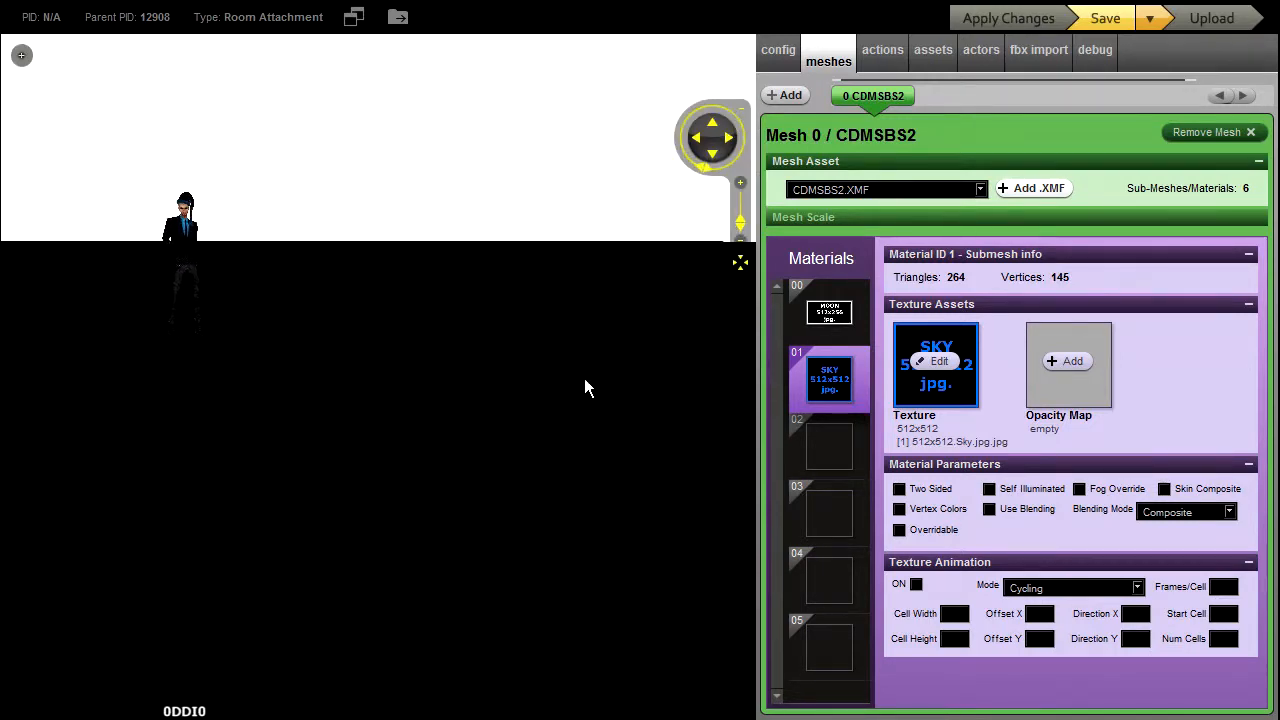
left_click(826, 452)
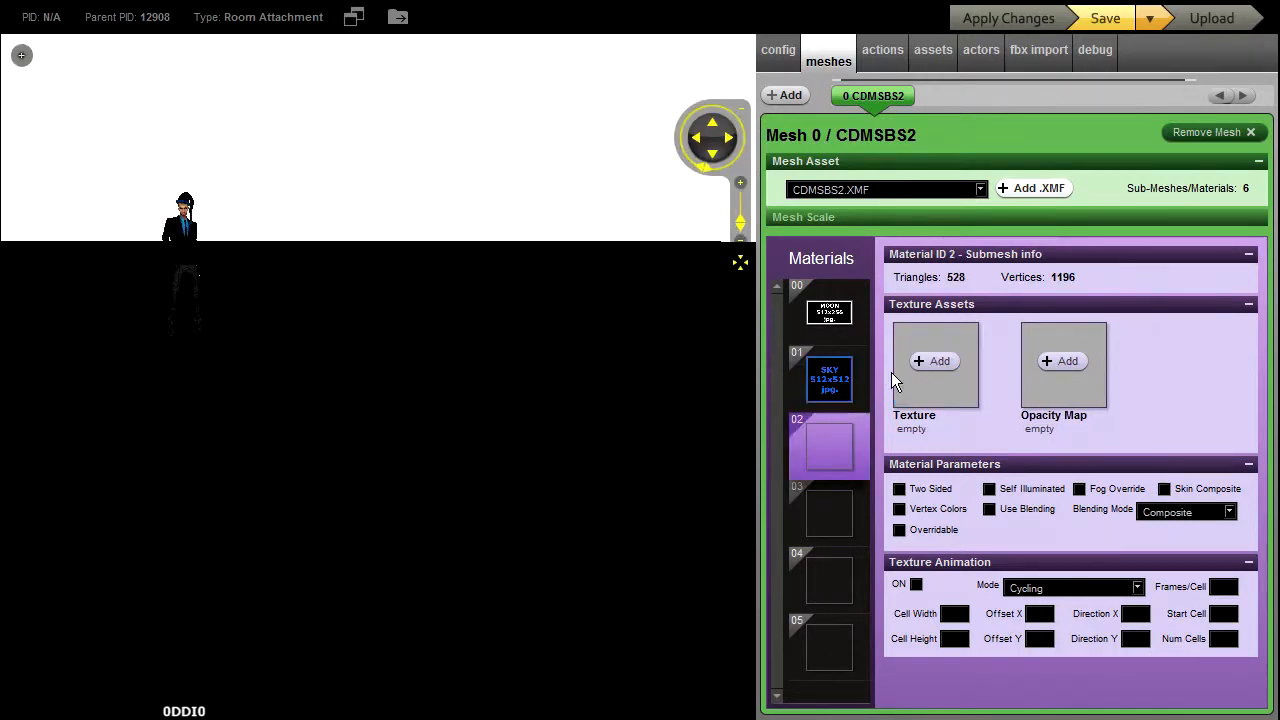
left_click(930, 362)
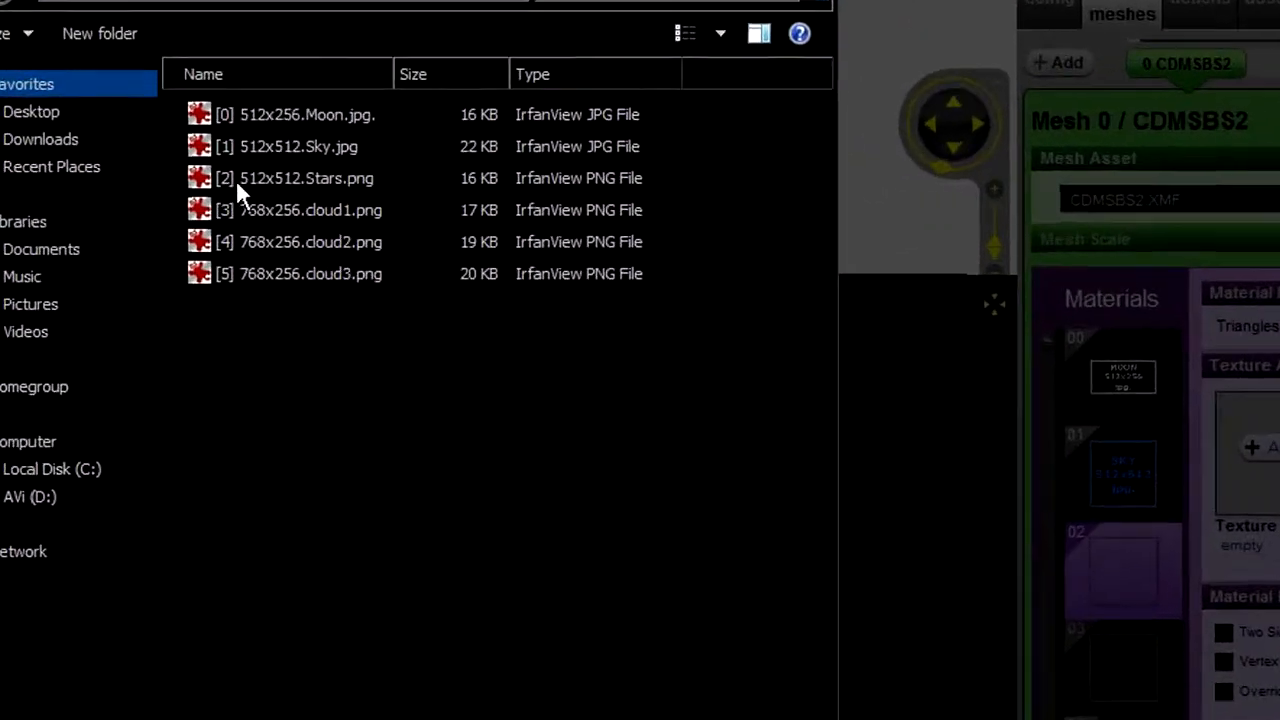
left_click(239, 184)
left_click(294, 177)
left_click(385, 180)
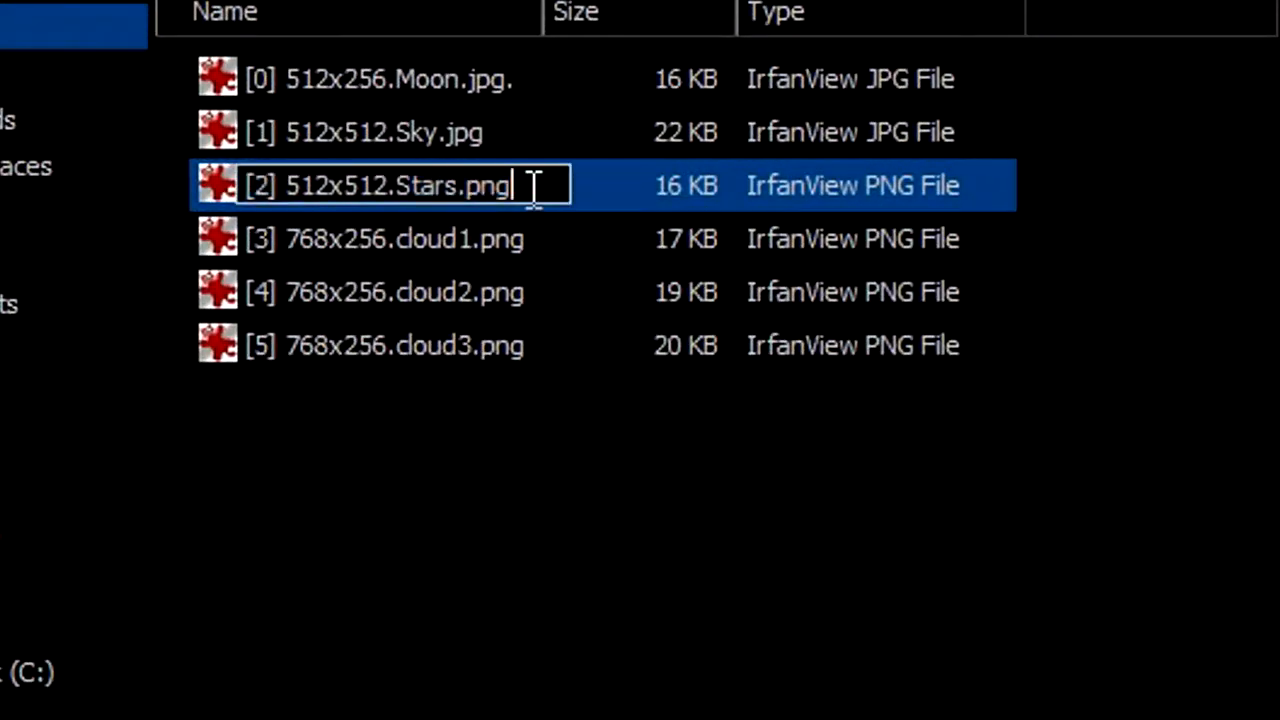
left_click_drag(535, 187, 246, 185)
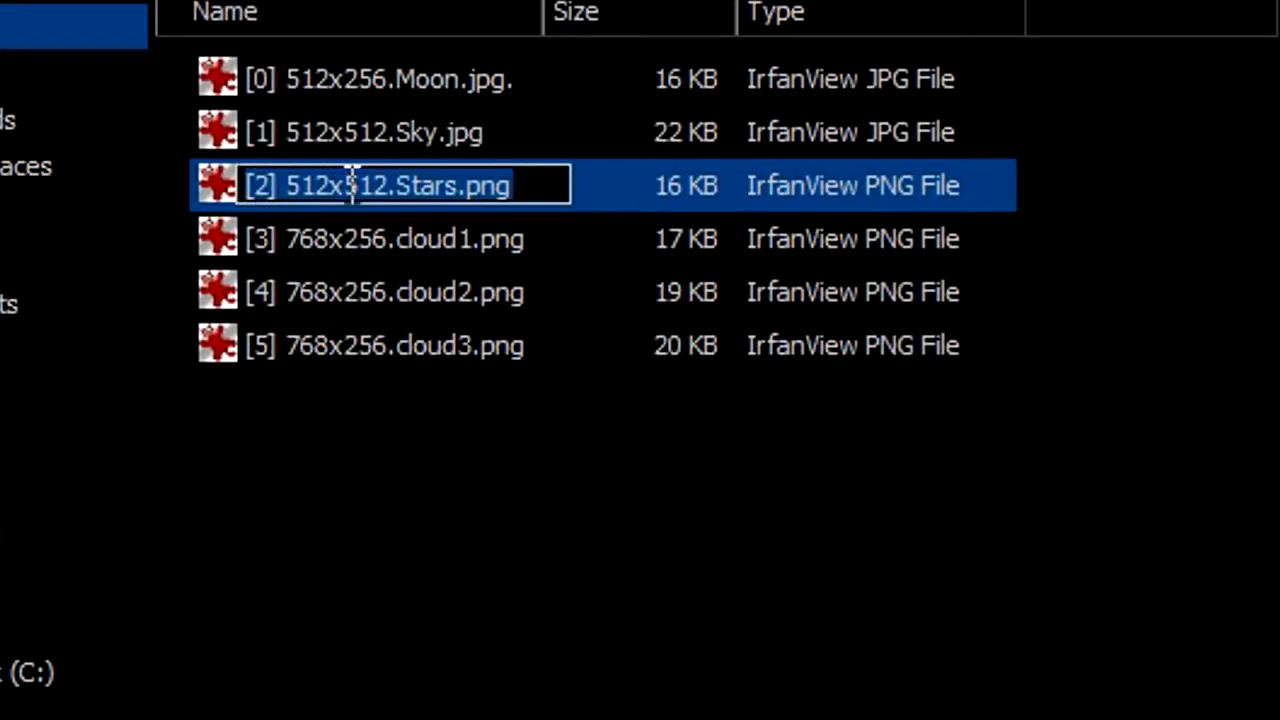
left_click(459, 185)
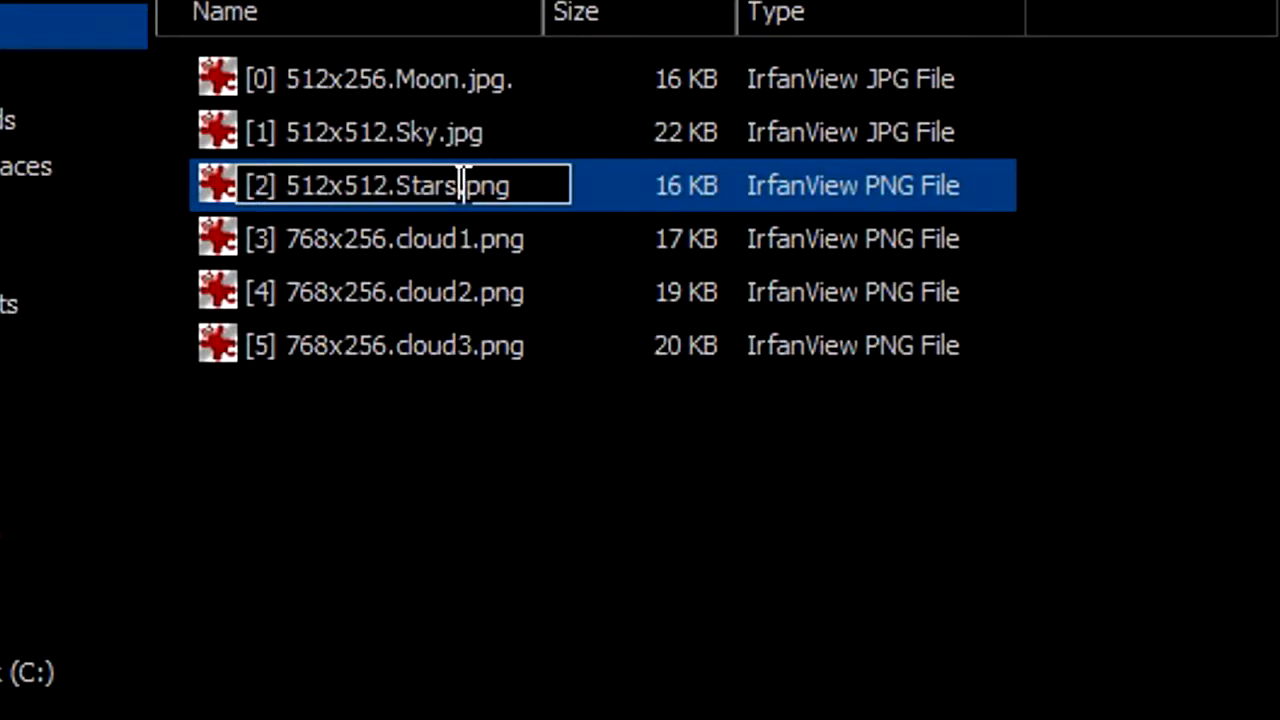
left_click_drag(462, 185, 532, 183)
key("Return")
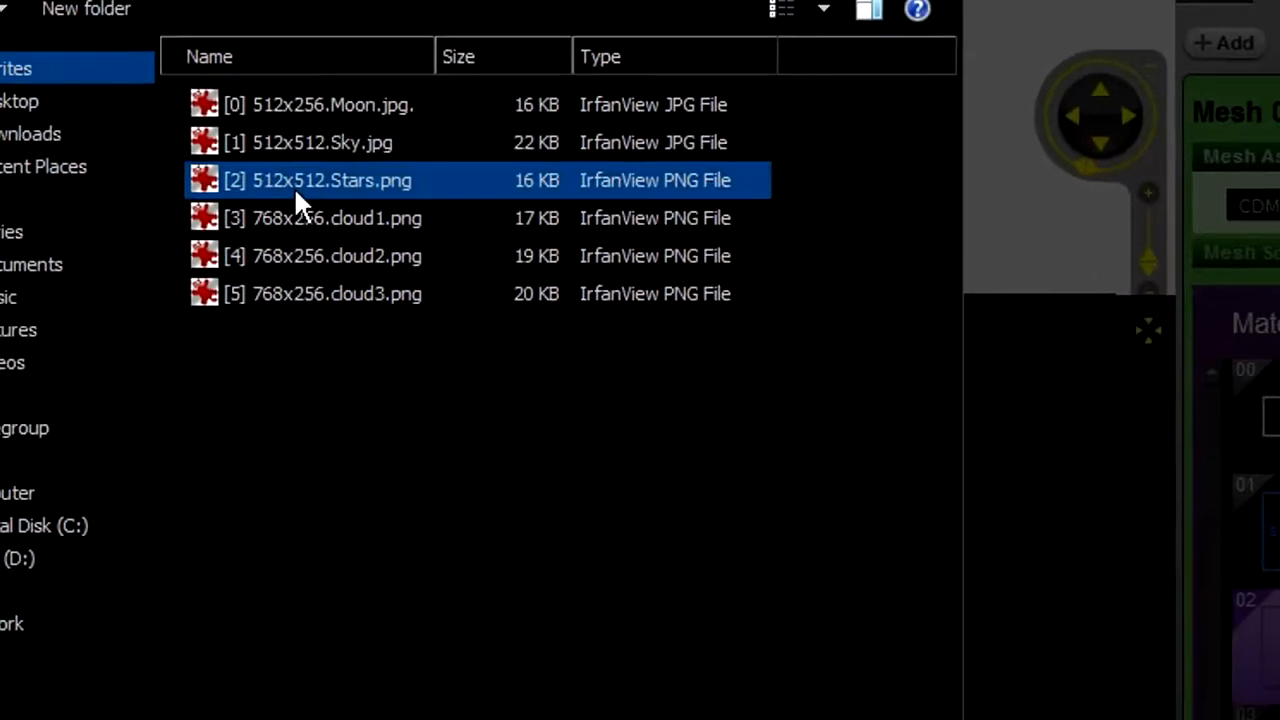
left_click(480, 667)
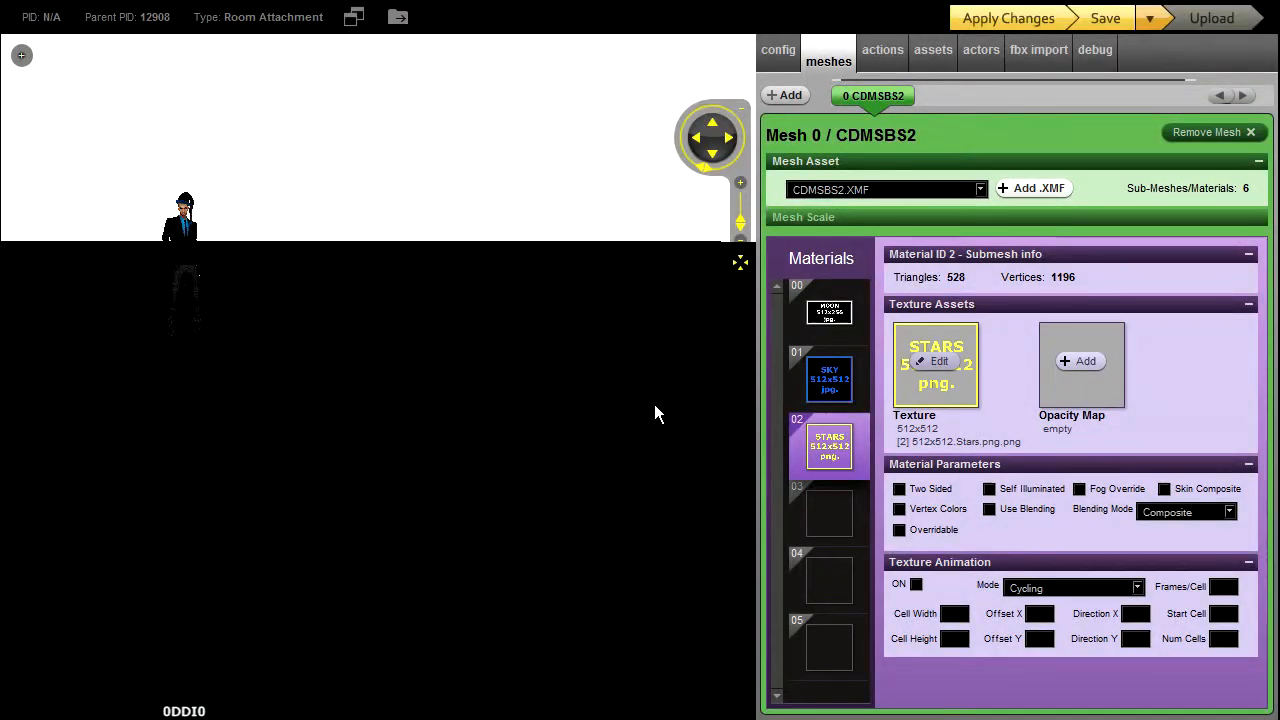
left_click(1006, 20)
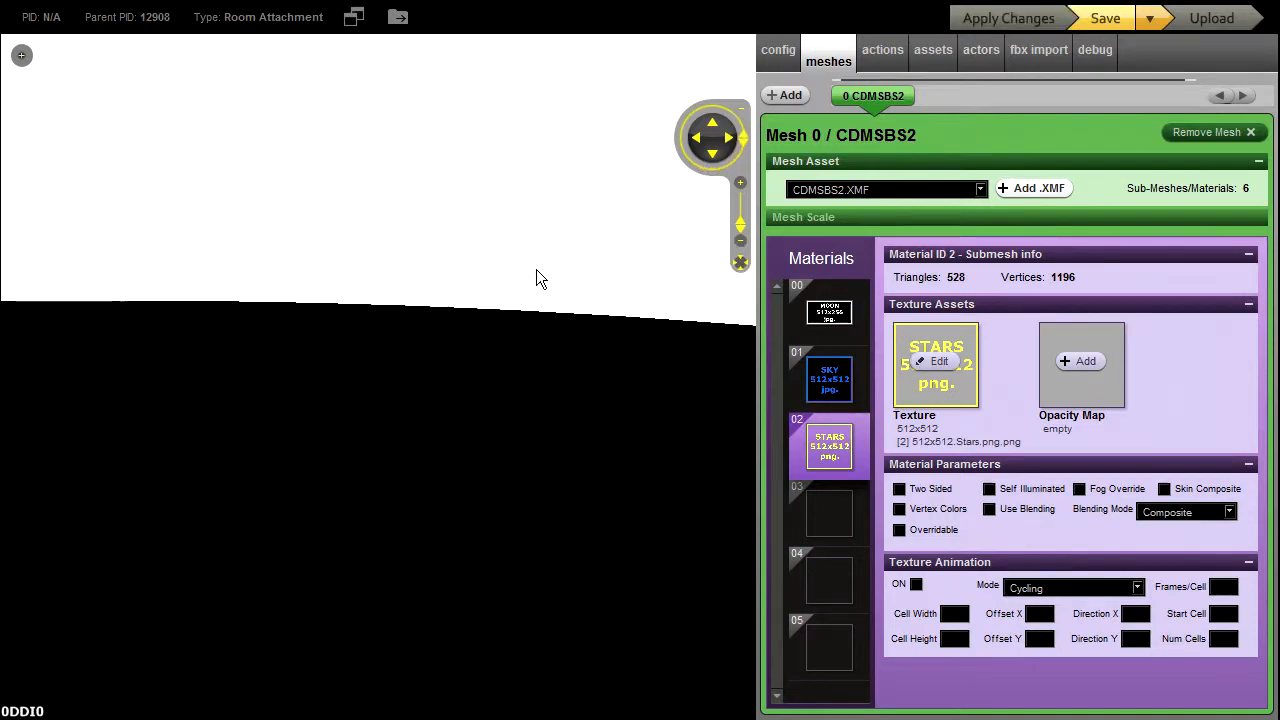
- Try [2] 512x512.Stars.png as the opacity map of material 02, and delete the map again, applying each change
left_click_drag(333, 391, 472, 409)
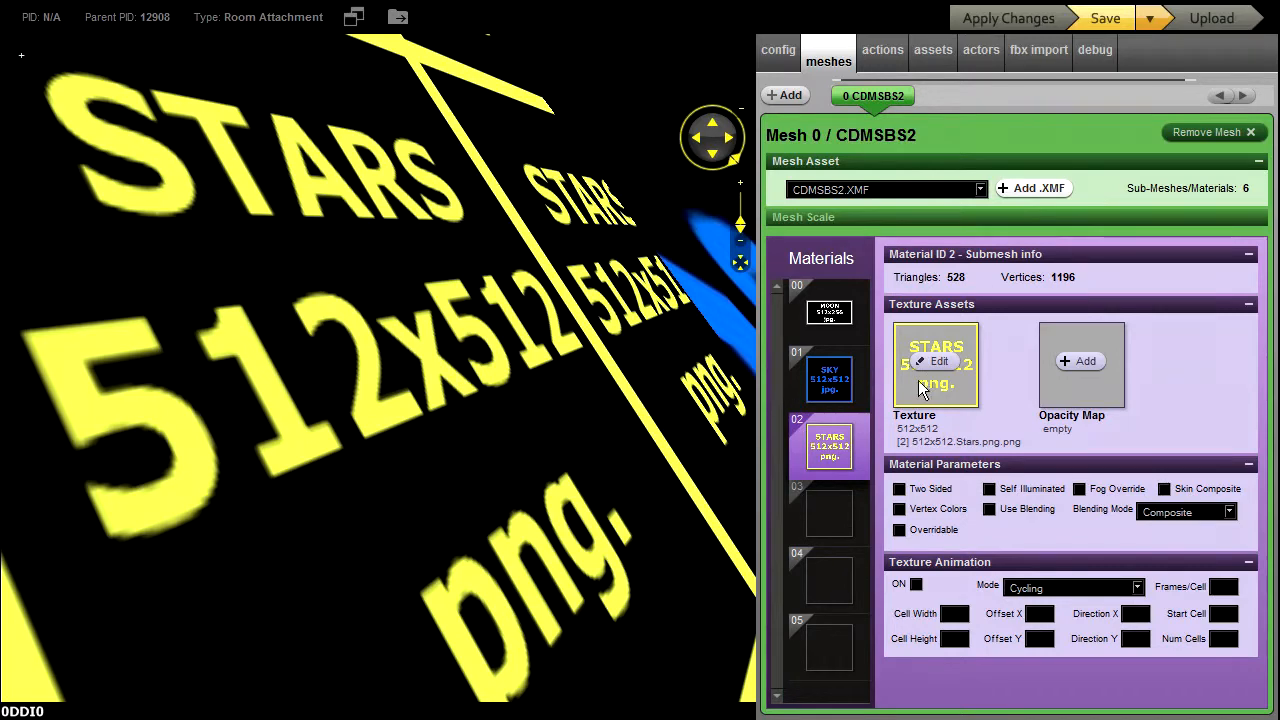
left_click(1086, 368)
key("Return")
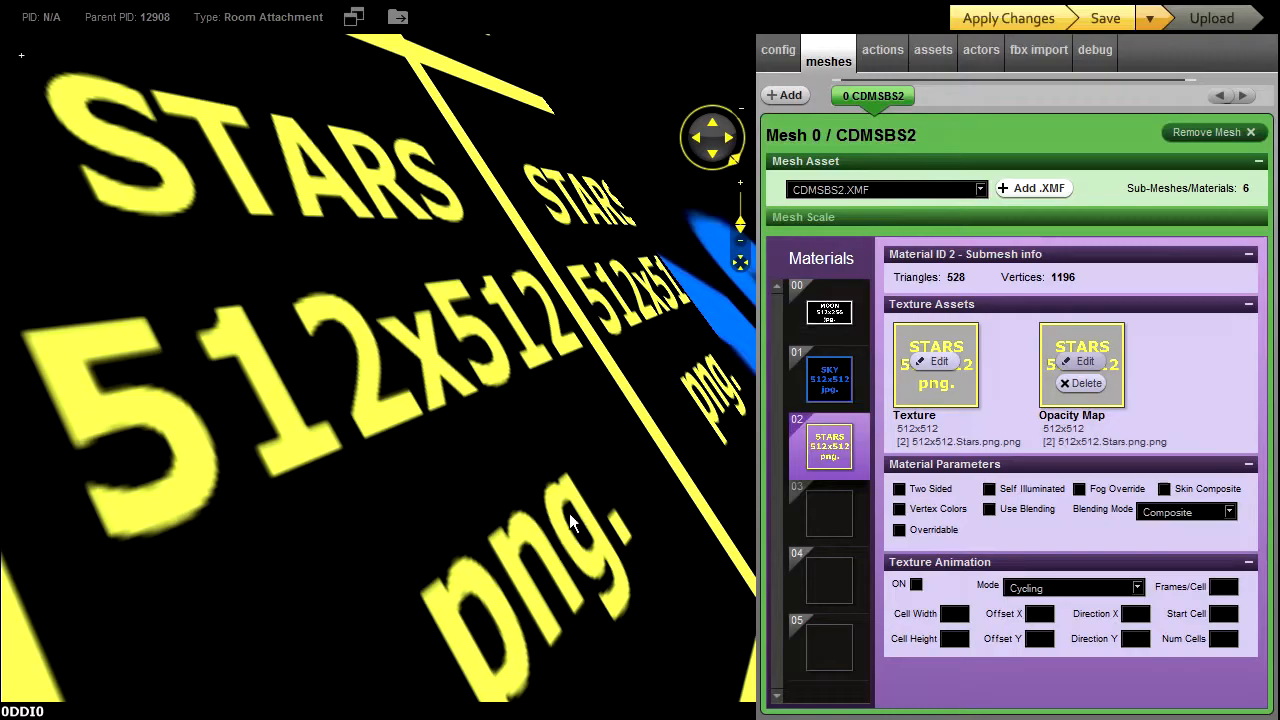
left_click(998, 22)
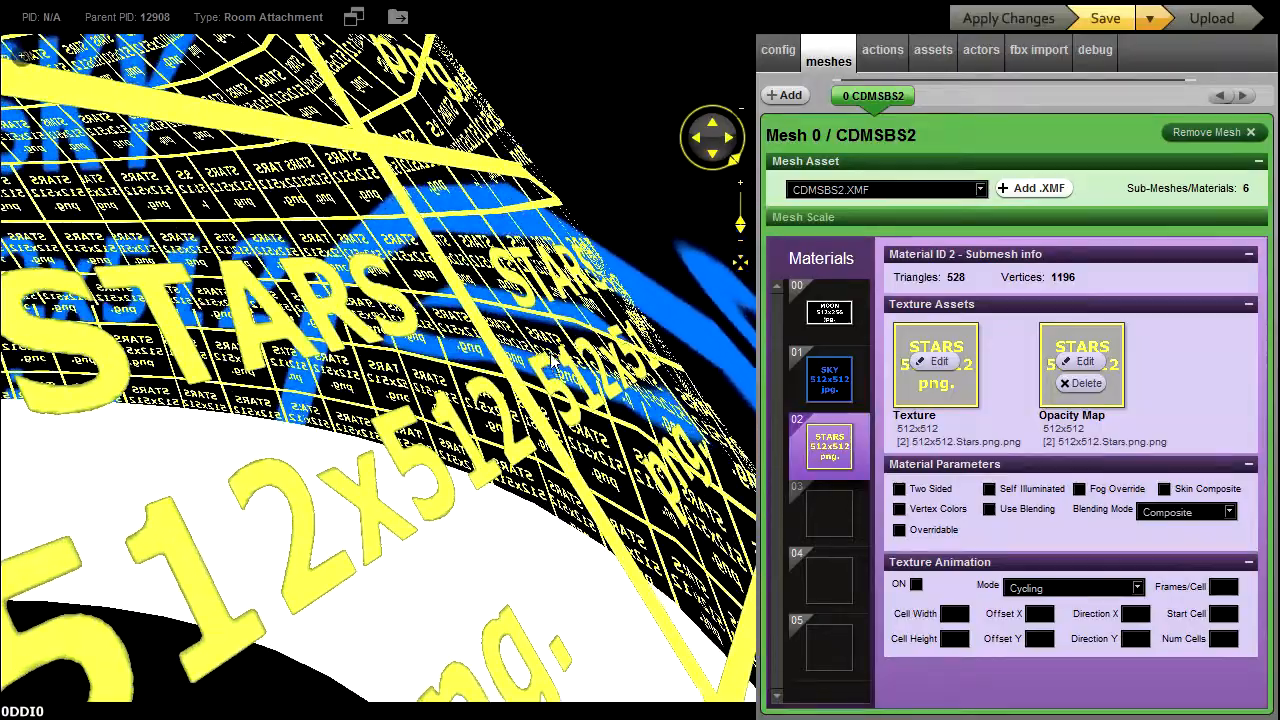
left_click(1083, 383)
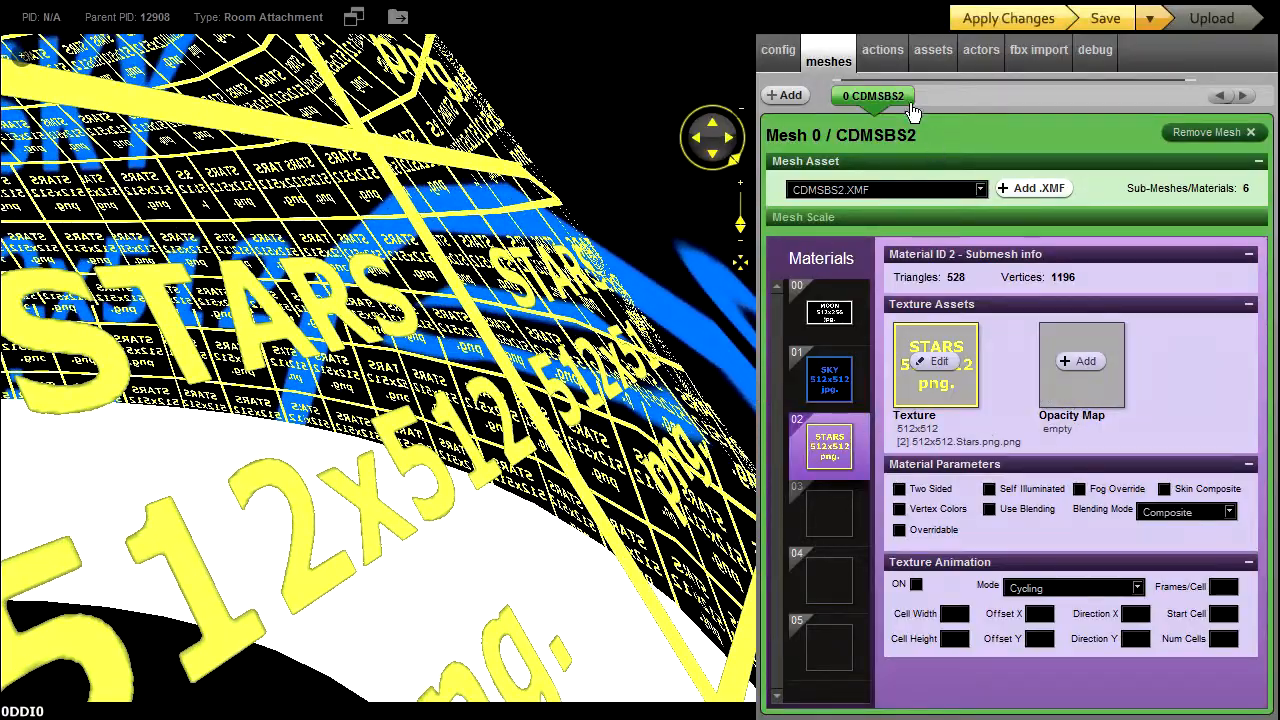
left_click(1010, 22)
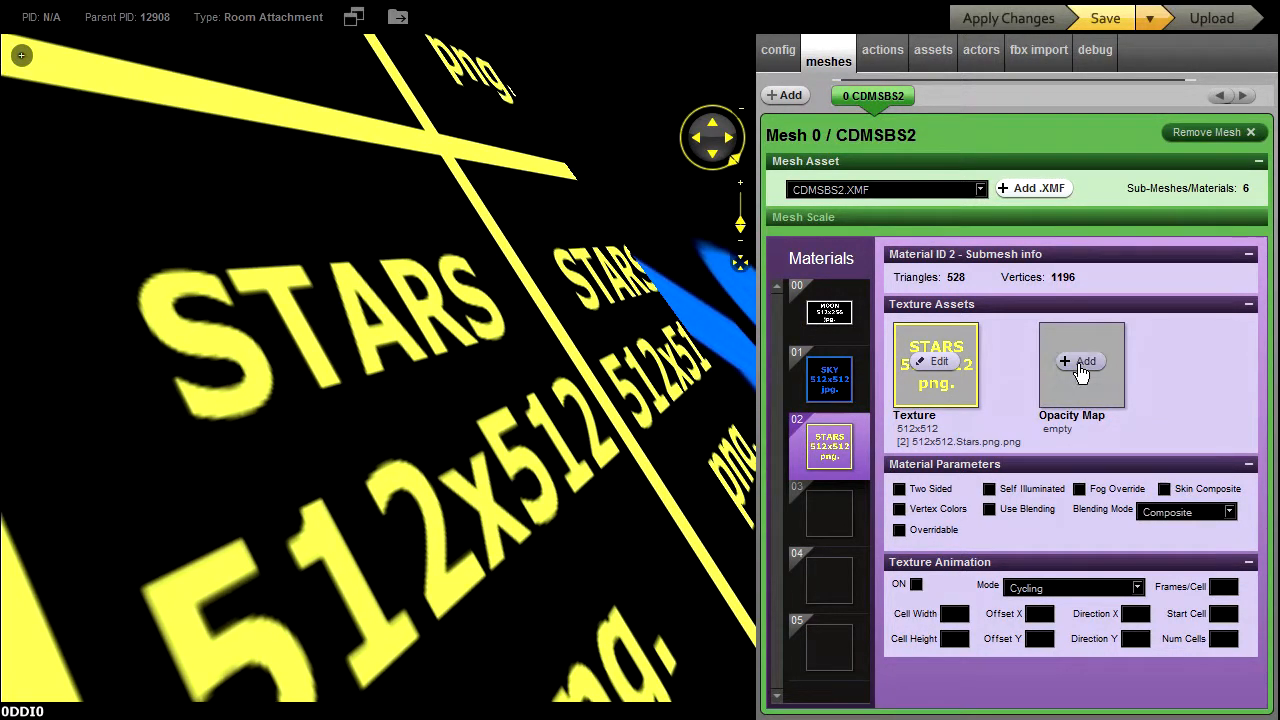
- Load [2] 512x512.Stars.png as the opacity map of material 02, and apply and save the product
left_click(1082, 361)
left_click(246, 176)
left_click(463, 686)
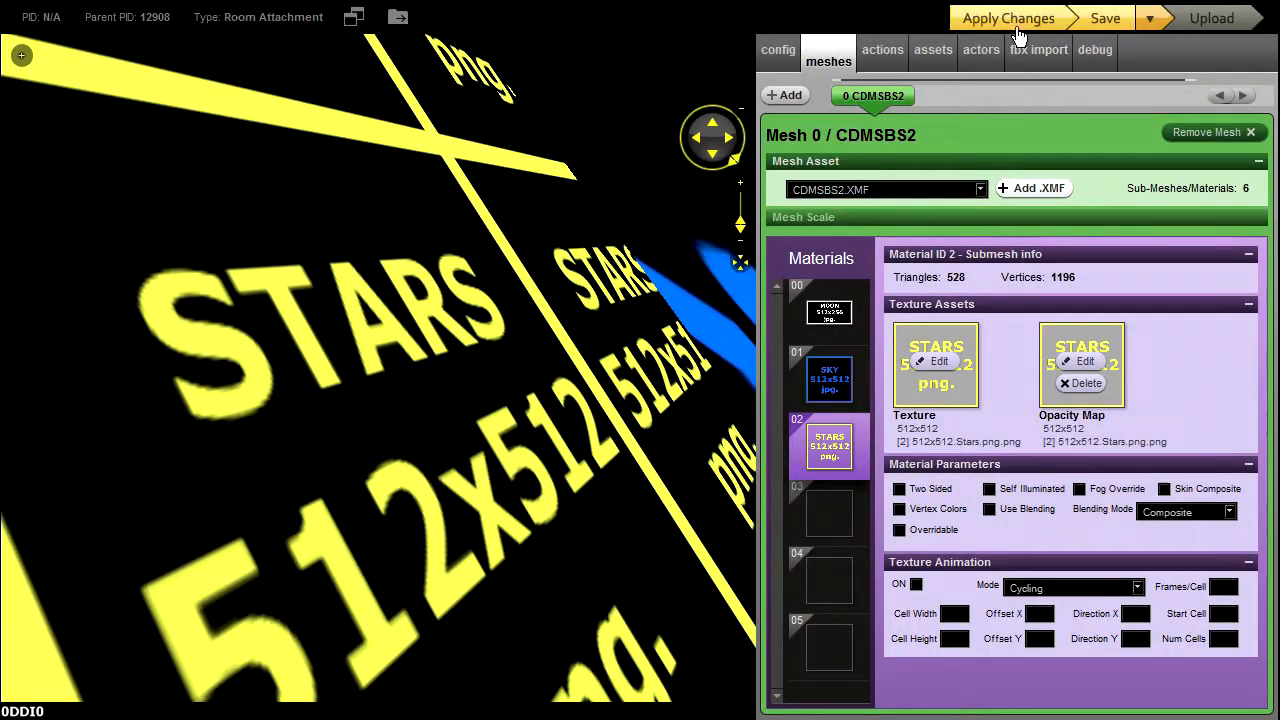
left_click_drag(588, 397, 236, 340)
left_click(1108, 24)
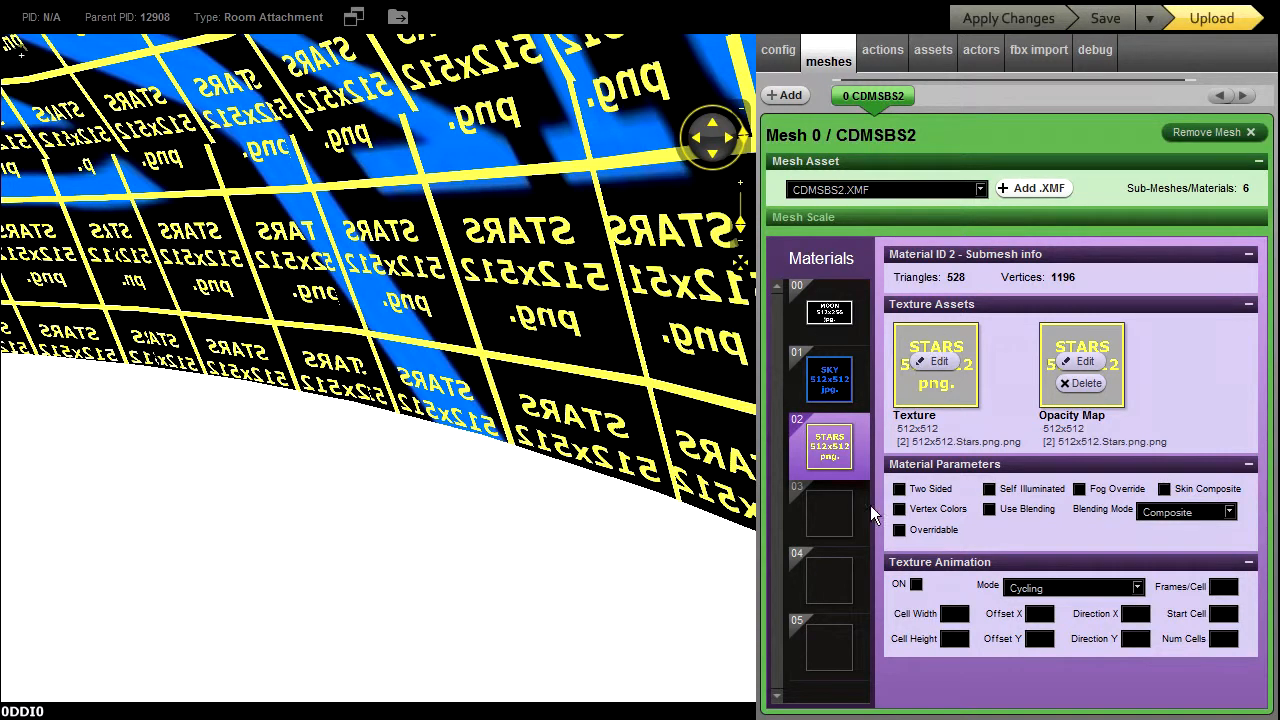
- Load [3] 768x256.cloud1.png as the texture of material 03 and apply the changes
left_click(738, 264)
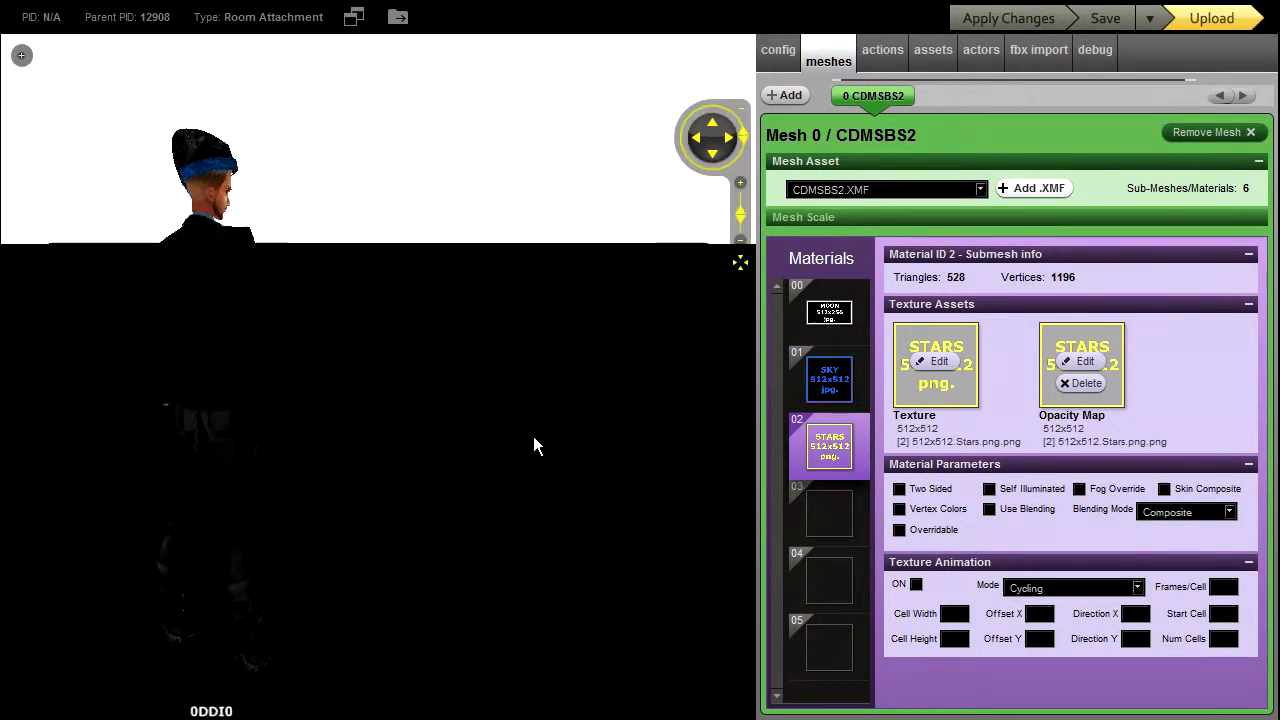
left_click(840, 508)
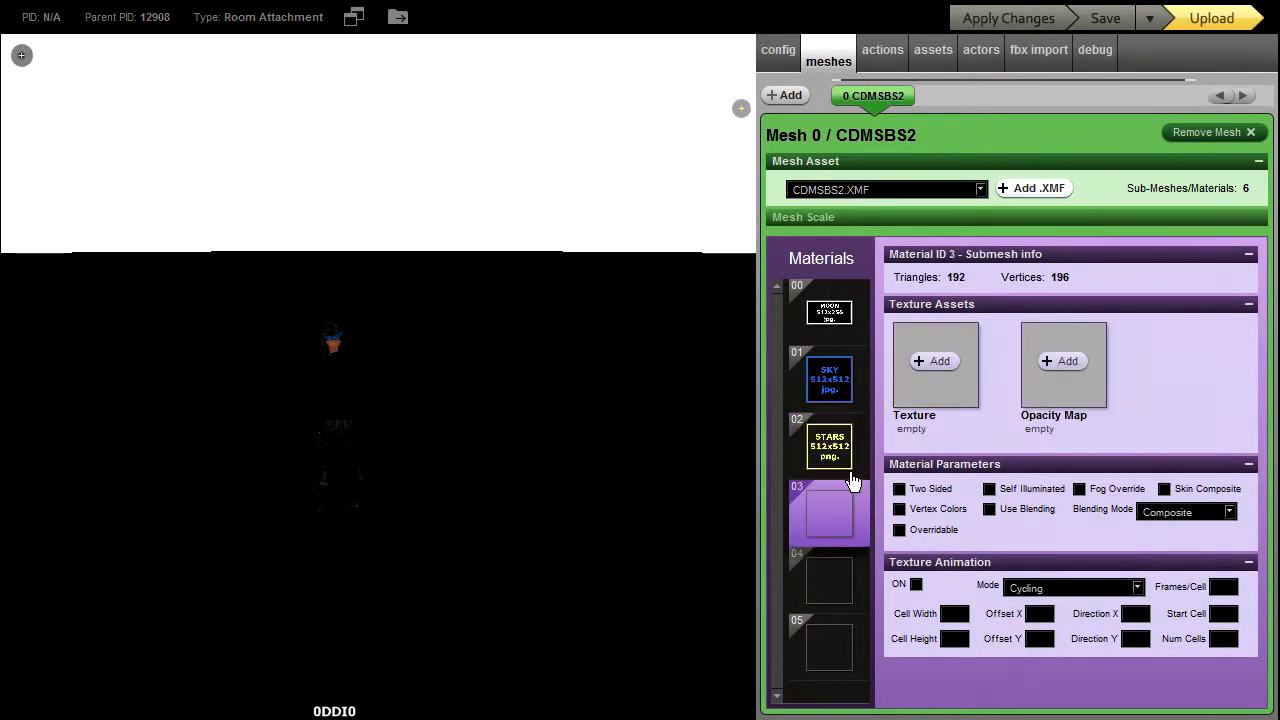
left_click(938, 364)
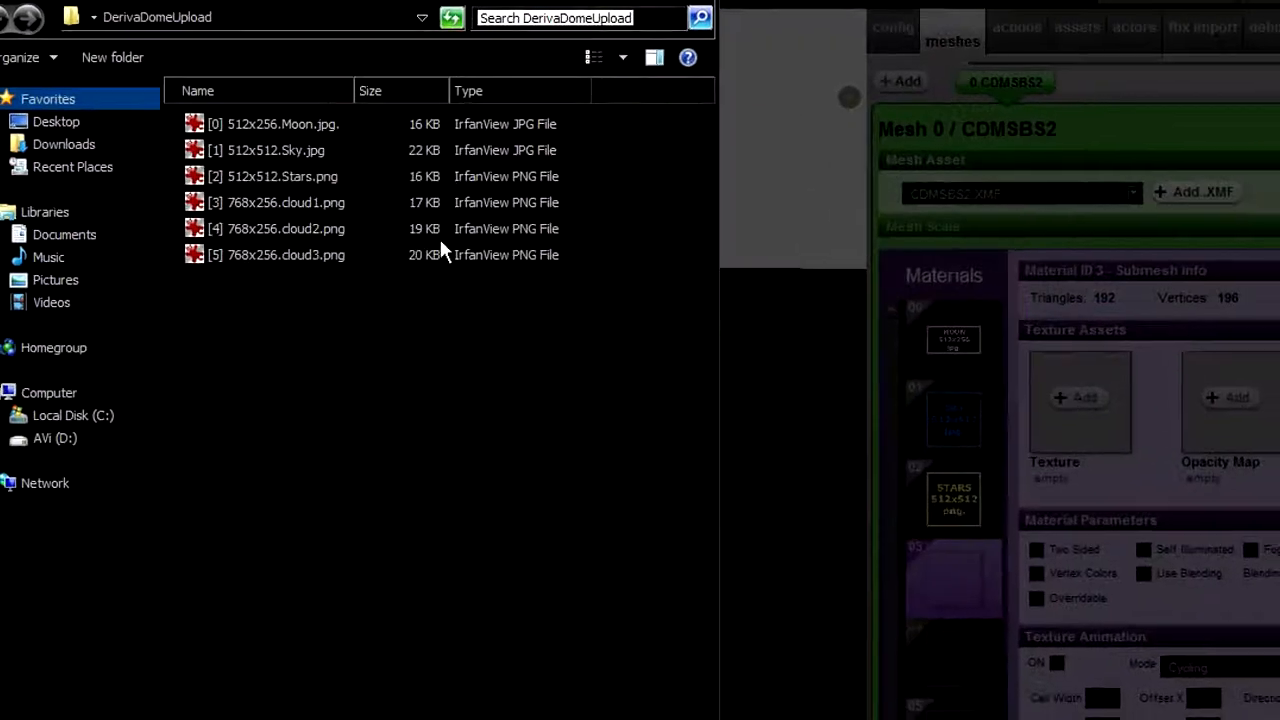
left_click(258, 224)
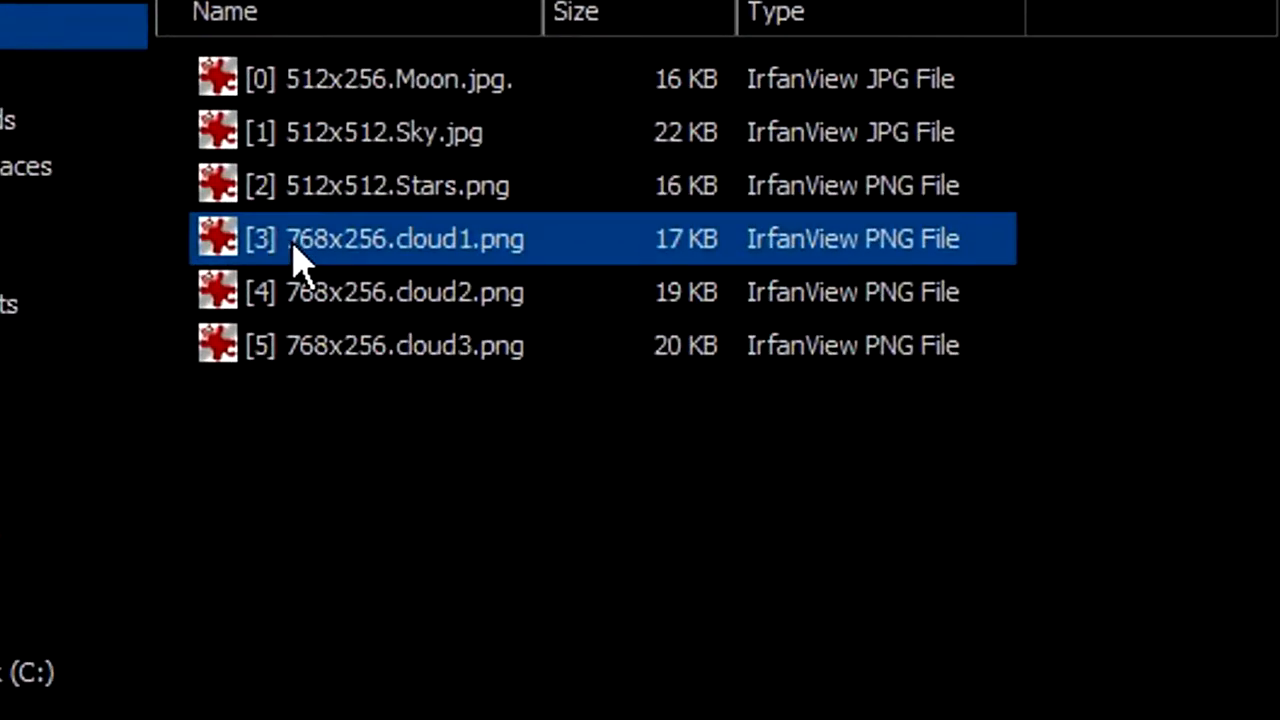
left_click(297, 255)
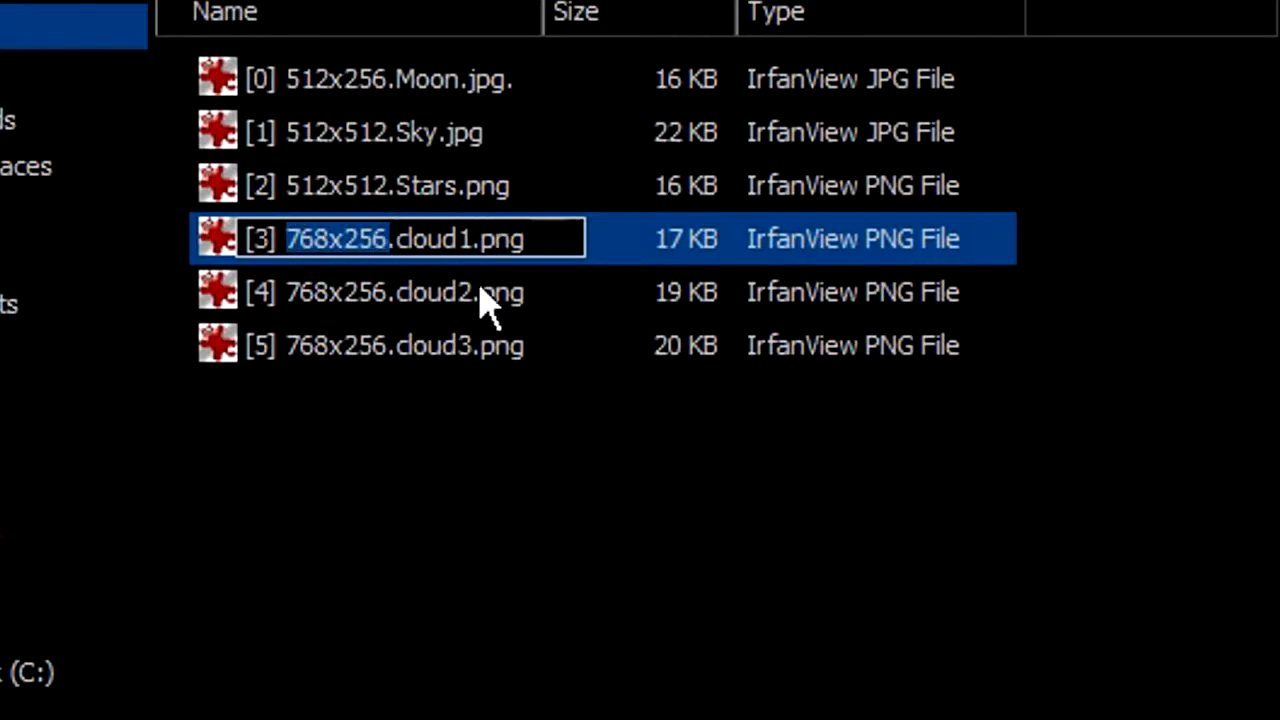
left_click(466, 487)
left_click(362, 249)
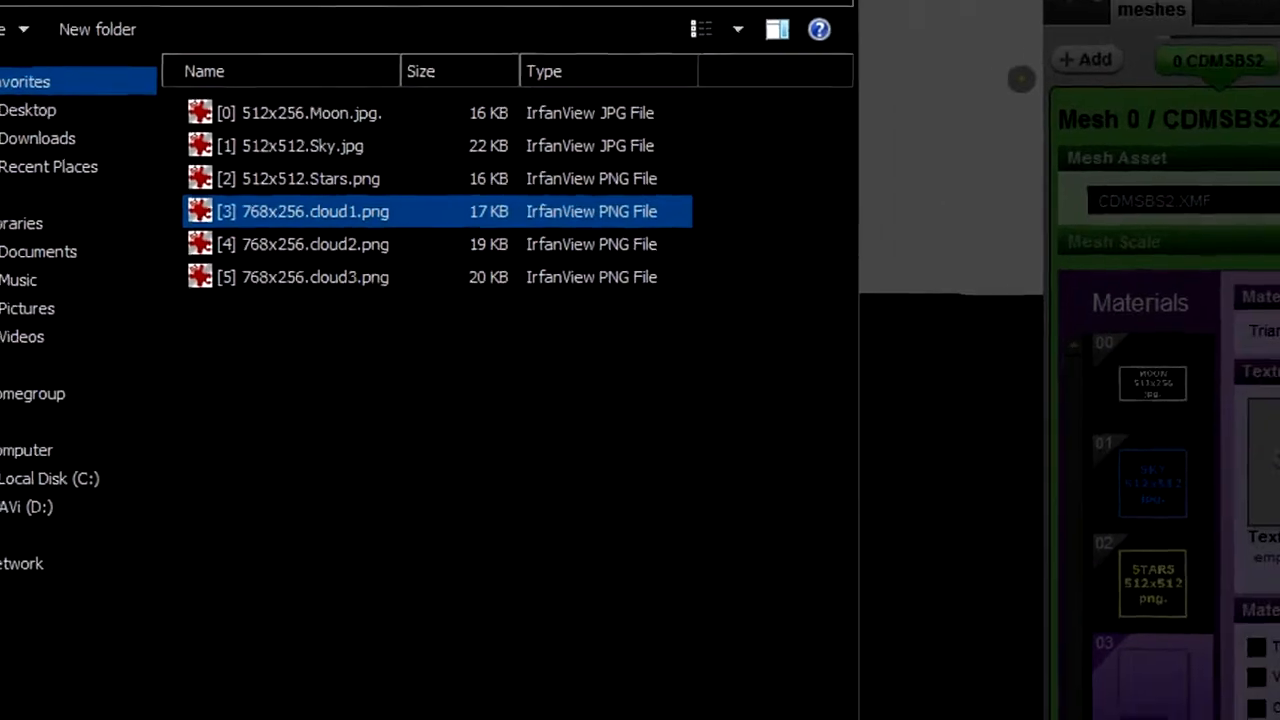
left_click(463, 680)
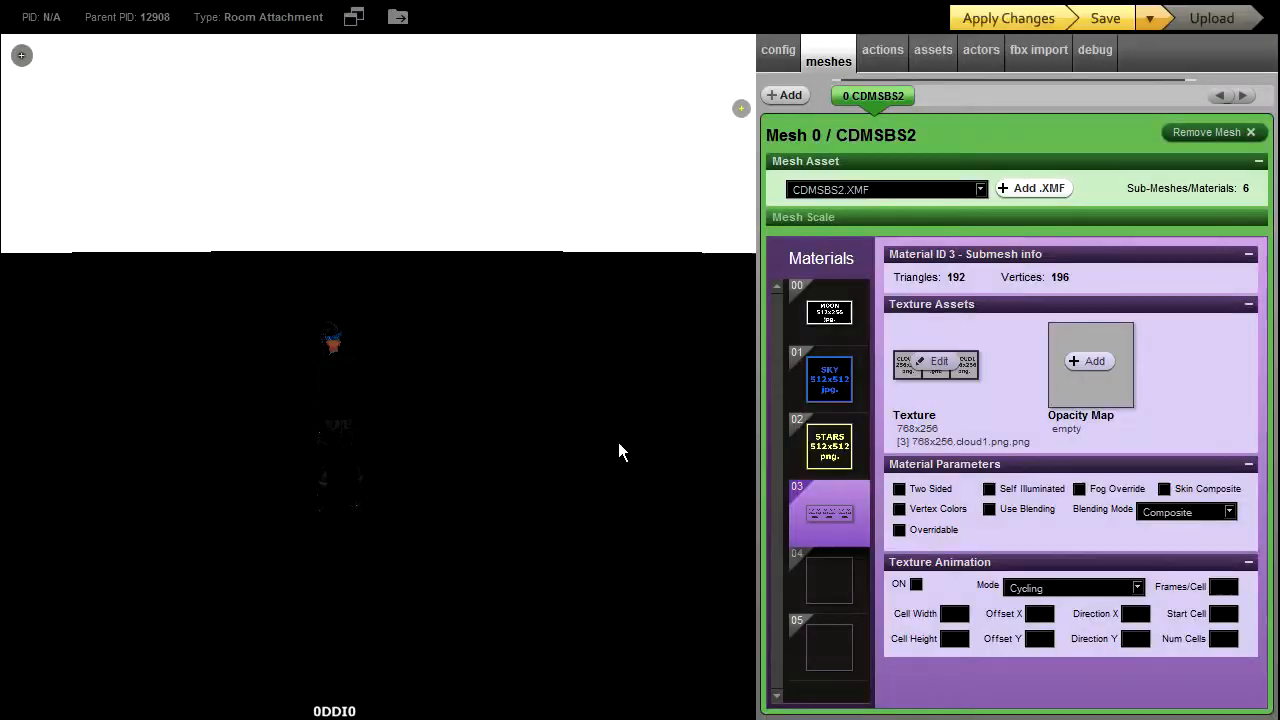
left_click_drag(642, 230, 341, 240)
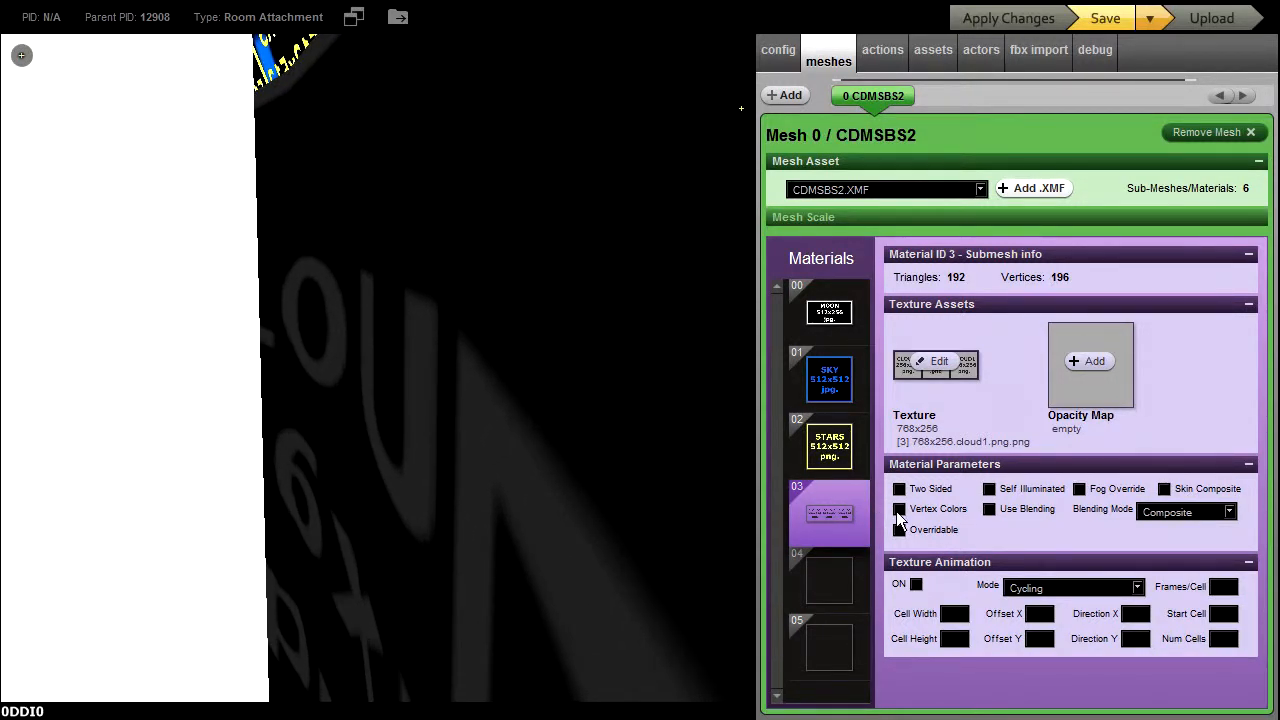
- Try blending on material 03 with the Additive blending mode and apply the changes
left_click(990, 510)
left_click(1229, 514)
left_click(1190, 542)
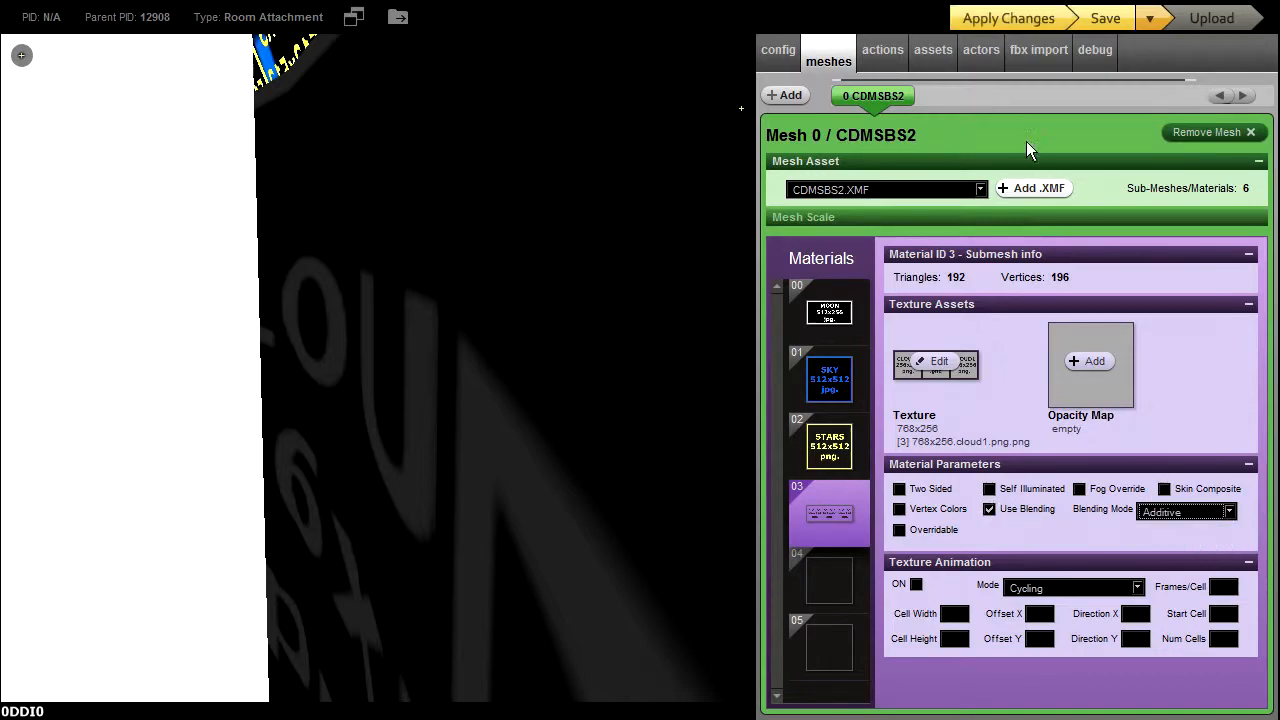
left_click(1006, 22)
left_click_drag(496, 418, 560, 420)
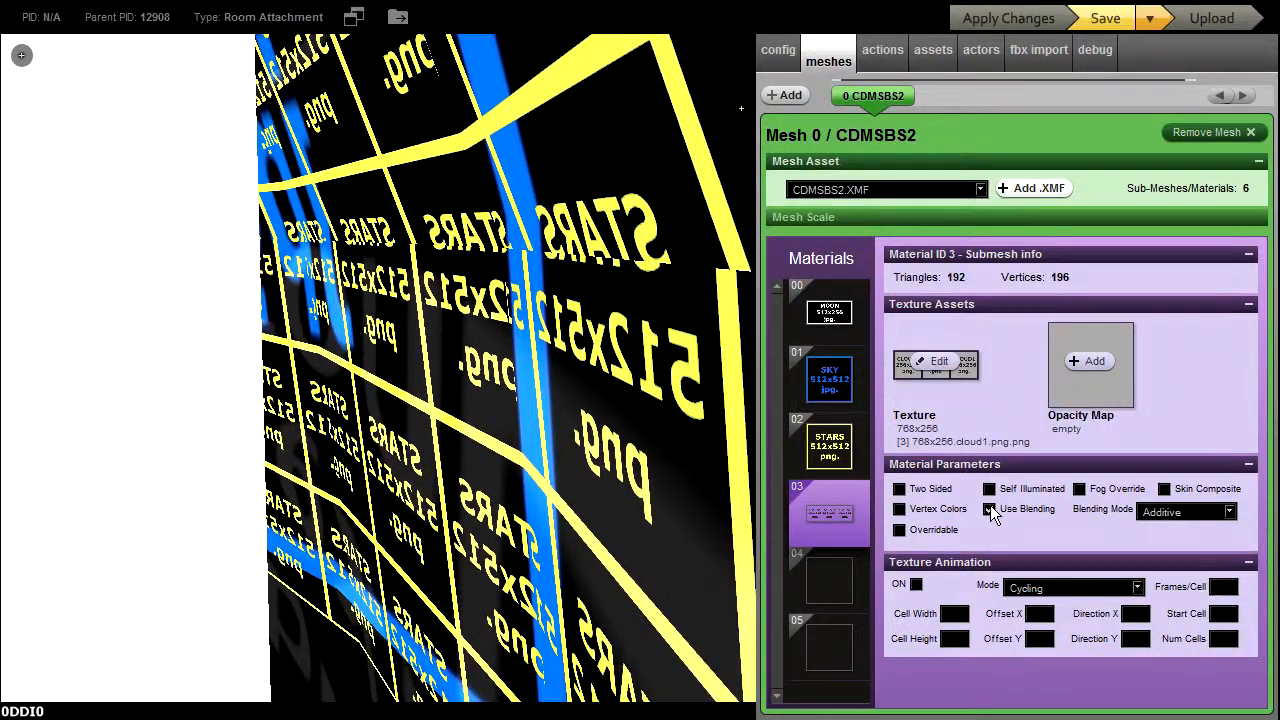
left_click_drag(497, 510, 618, 507)
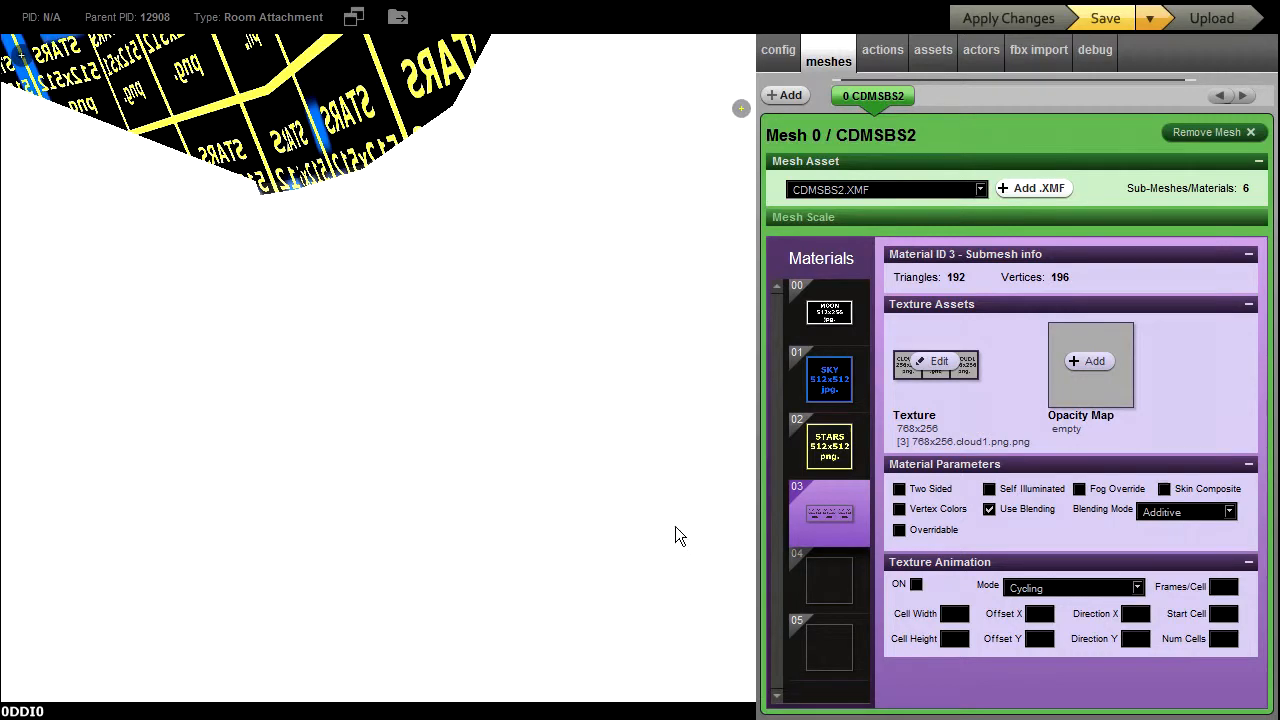
- Load [4] 768x256.cloud2.png as the texture of material 04 and apply the changes
left_click(851, 591)
left_click(938, 364)
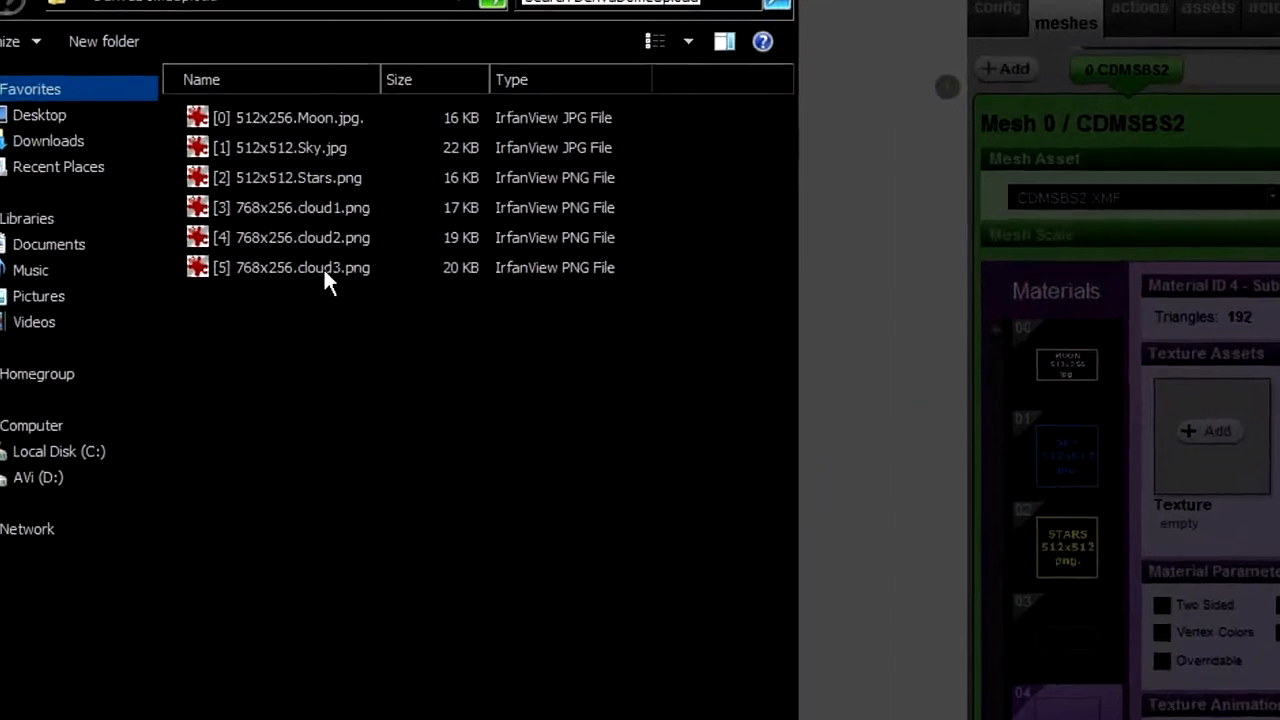
left_click(279, 229)
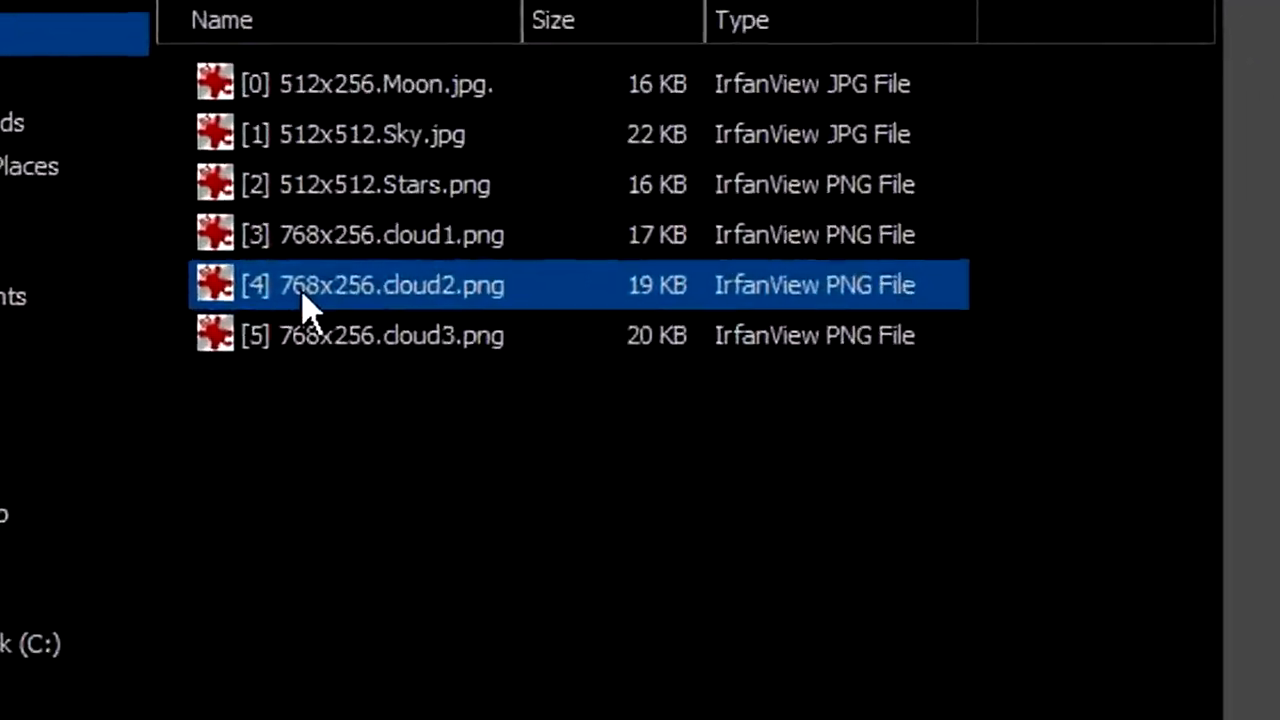
left_click(299, 302)
left_click_drag(290, 292, 338, 293)
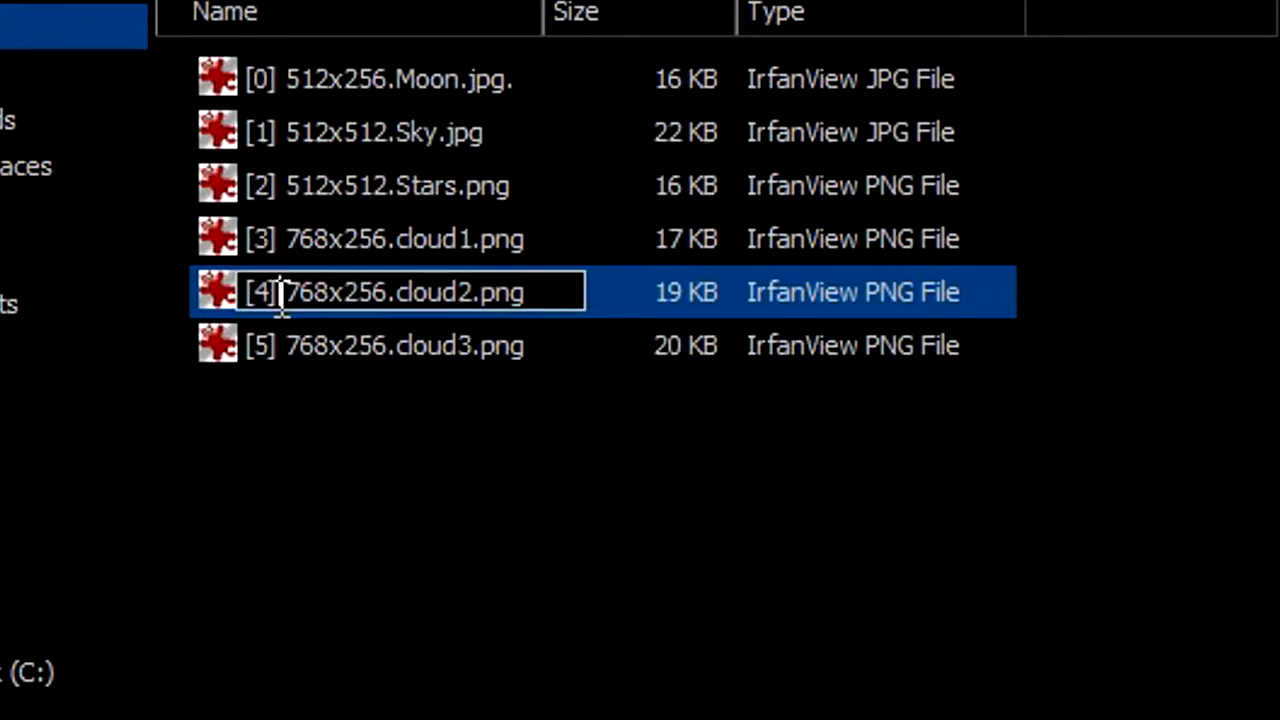
left_click(417, 443)
left_click(368, 312)
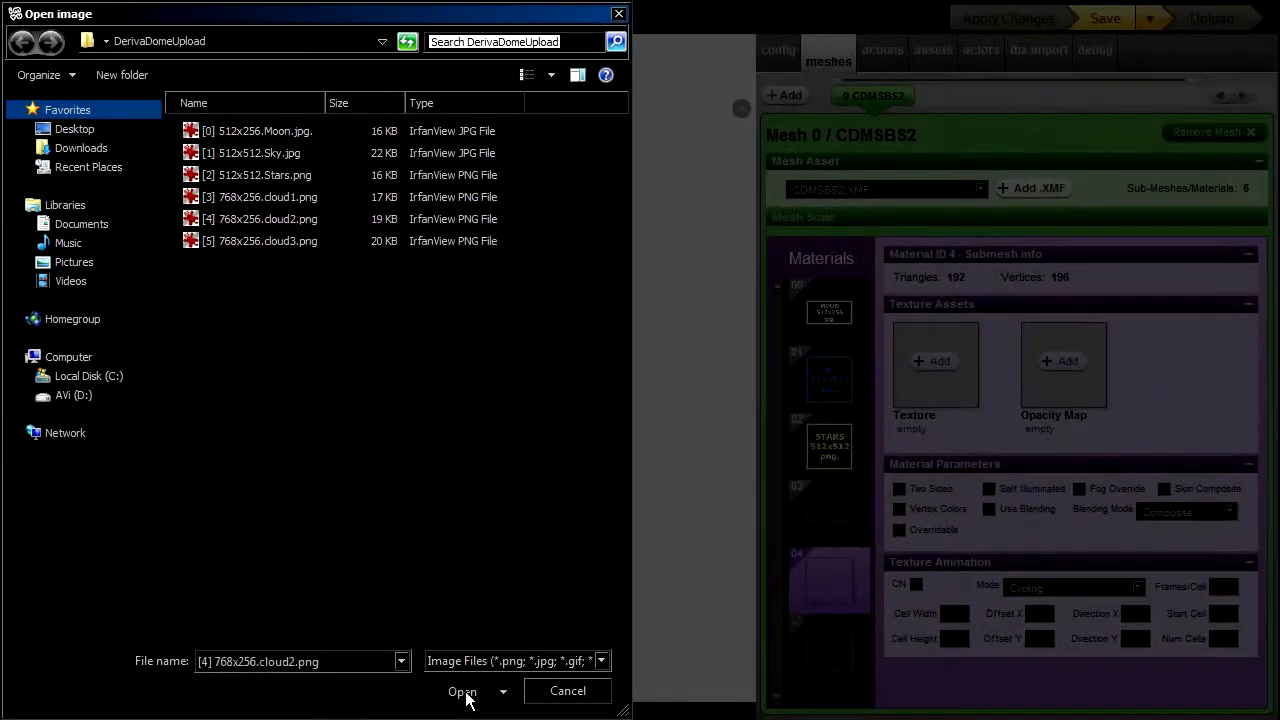
left_click(434, 689)
left_click(1012, 19)
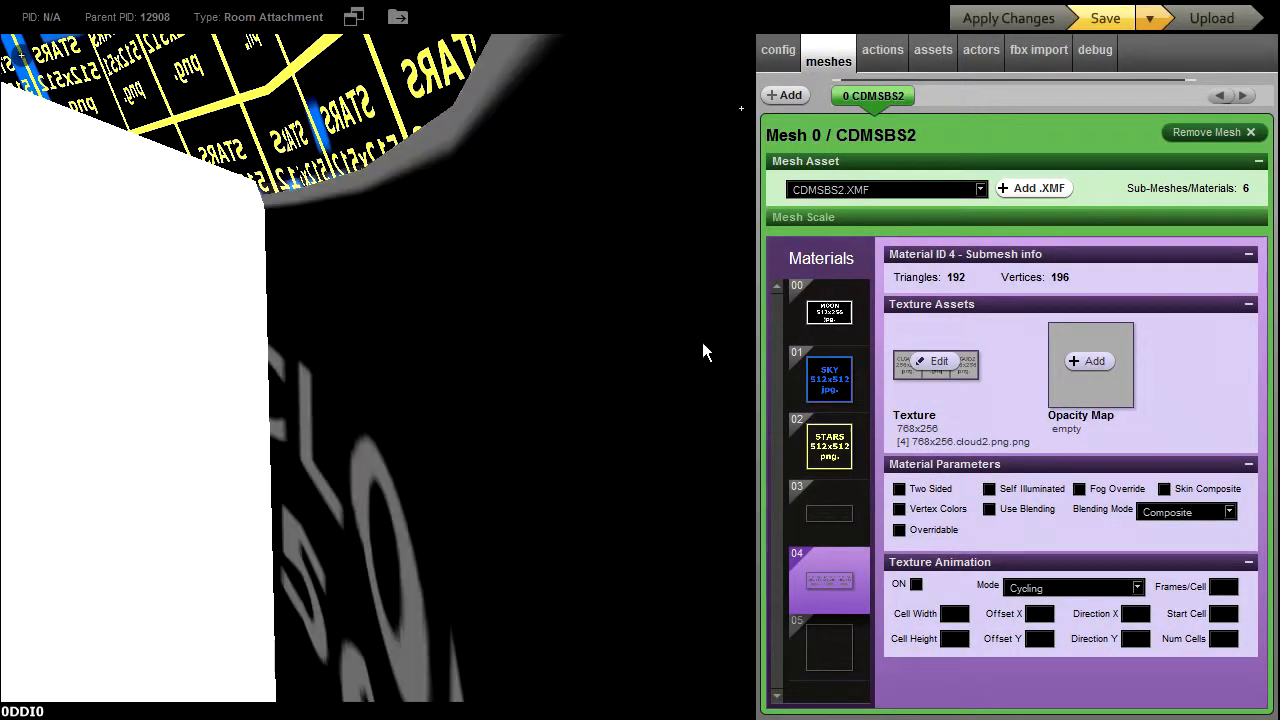
left_click_drag(511, 350, 489, 428)
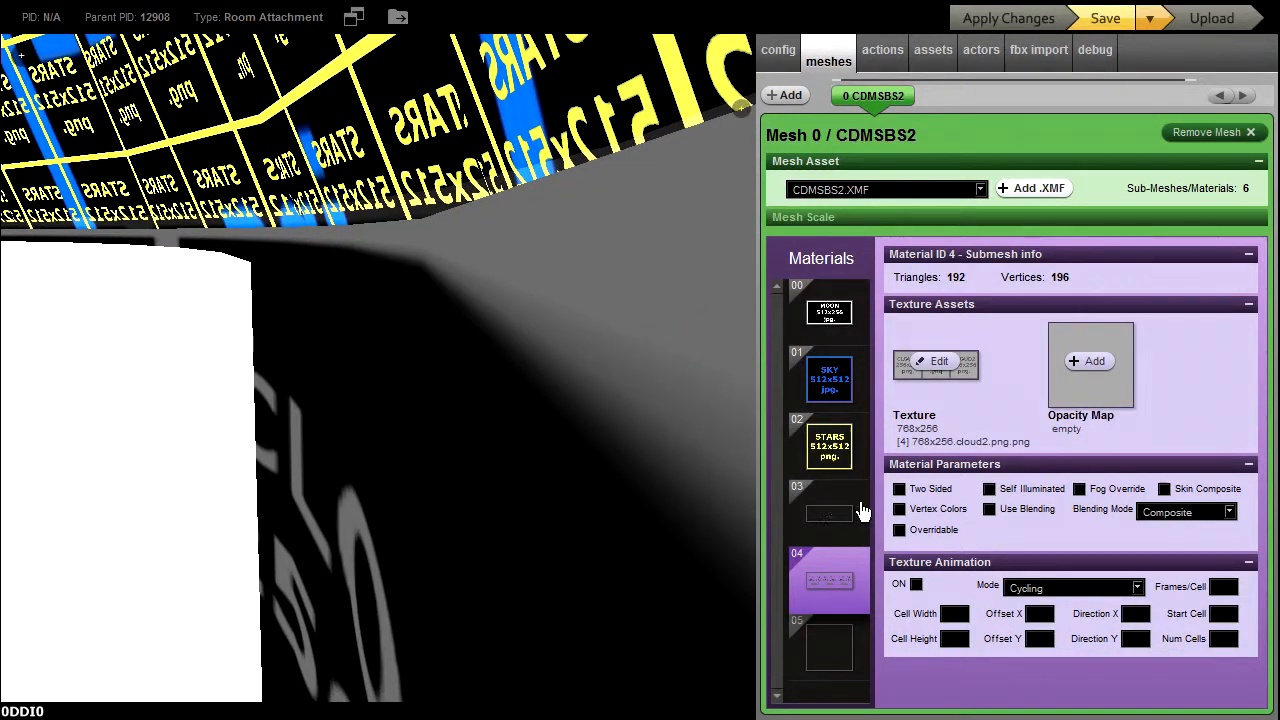
- Try blending on material 04 with the Additive mode, apply it, and compare with the settings of material 03
left_click(990, 510)
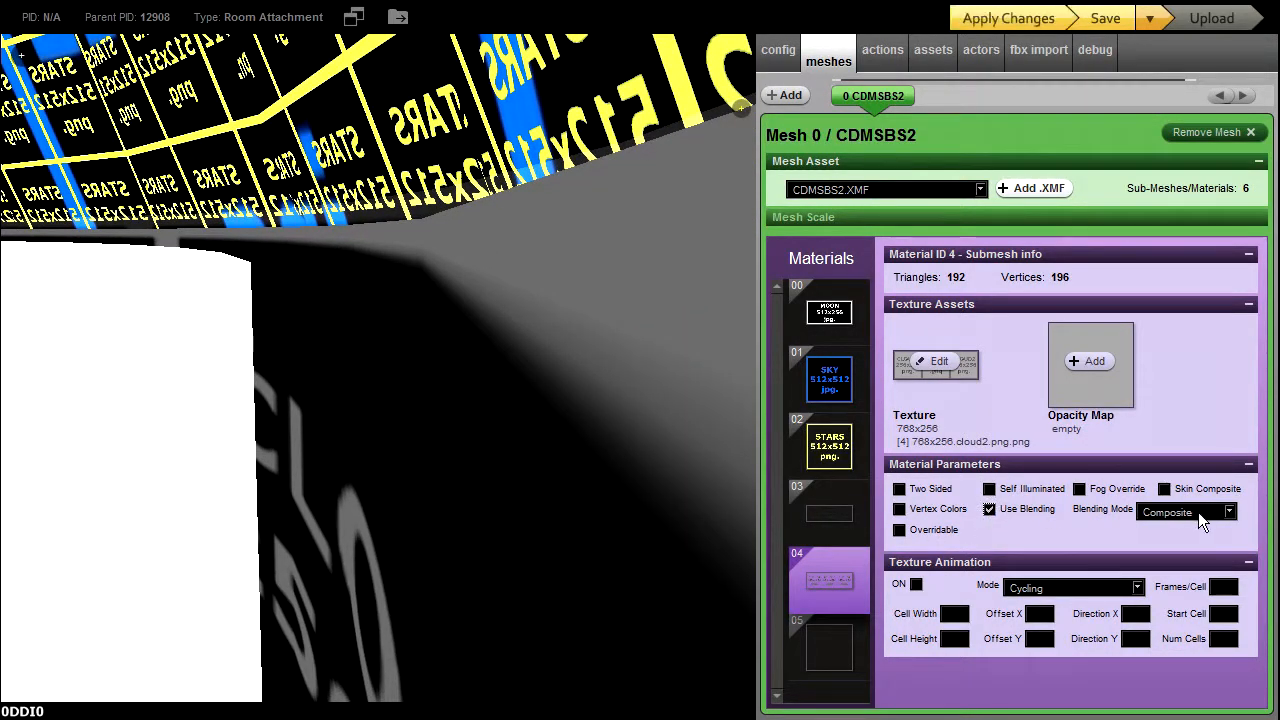
left_click(1227, 513)
left_click(1213, 543)
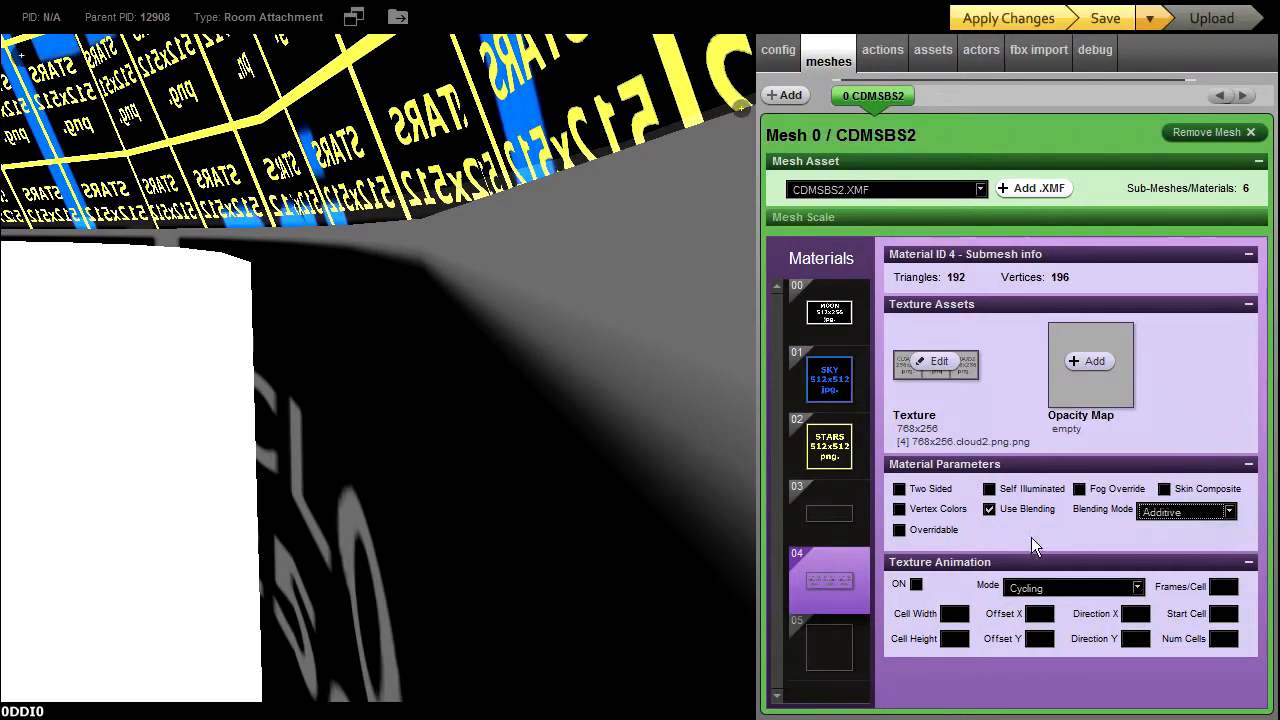
left_click(1012, 22)
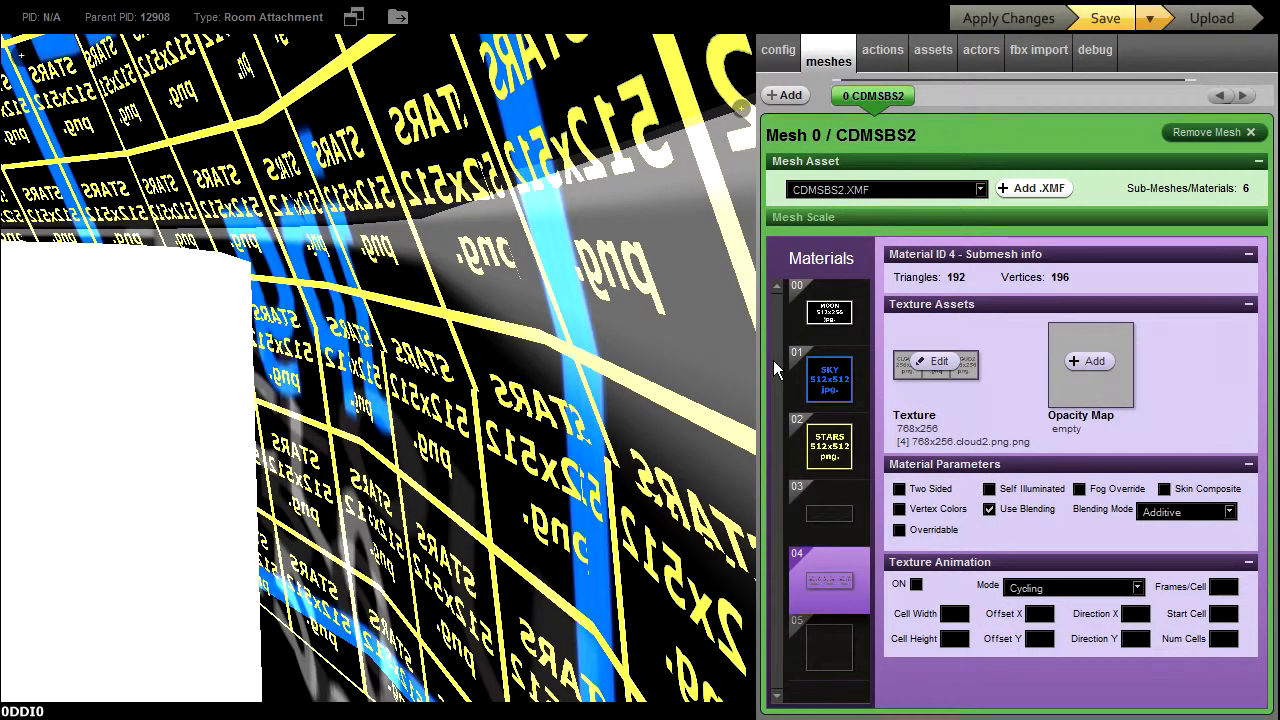
left_click(829, 513)
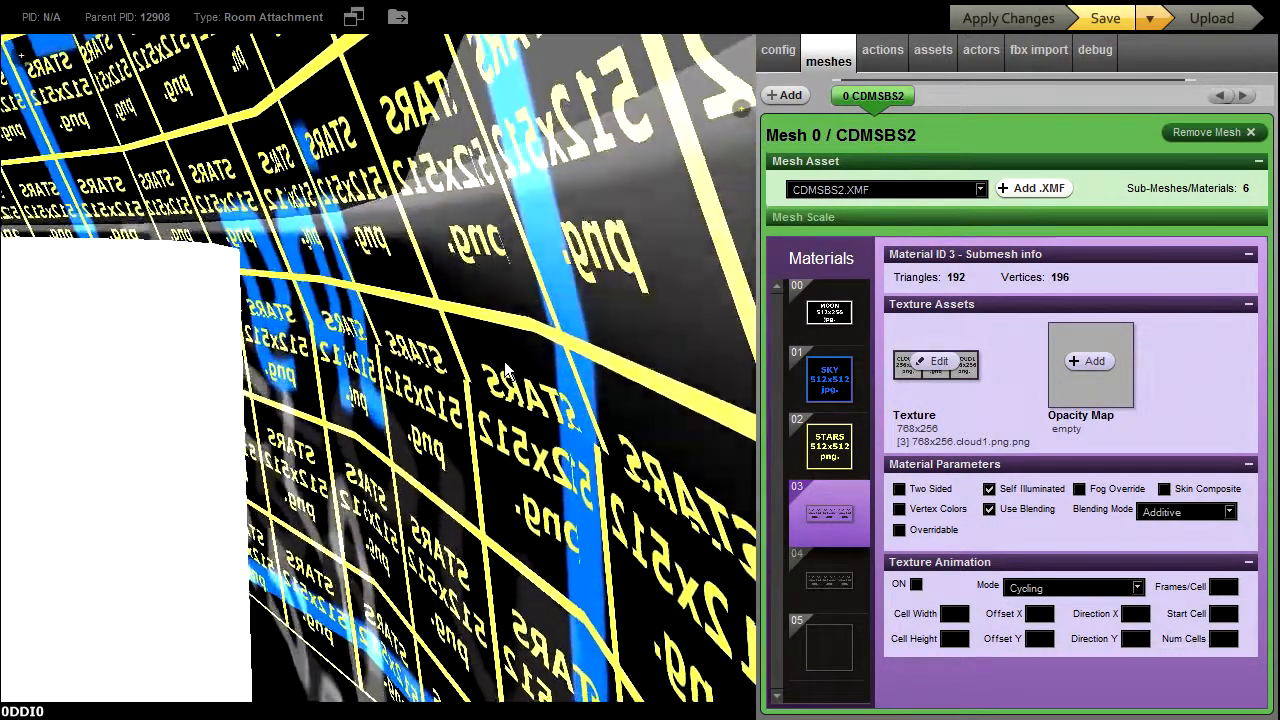
left_click_drag(602, 308, 750, 164)
- Load [5] 768x256.cloud3.png as the texture of material 05 and apply the changes
left_click(830, 650)
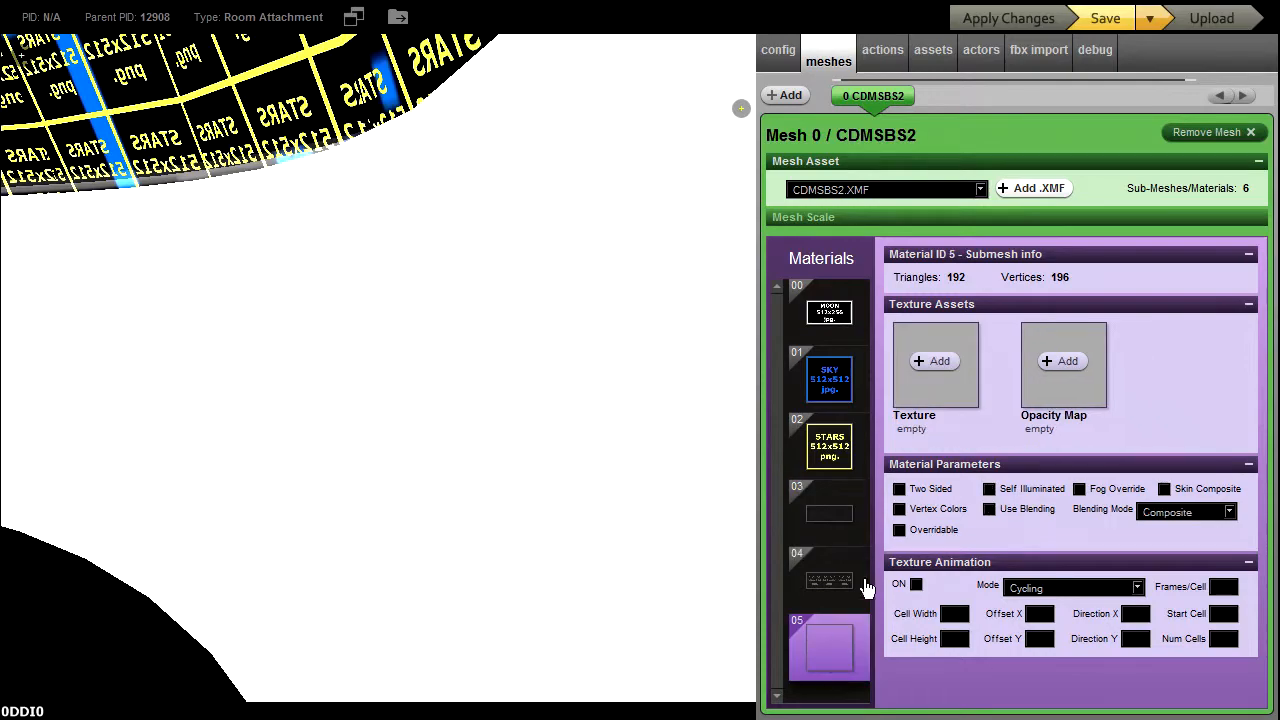
left_click(940, 362)
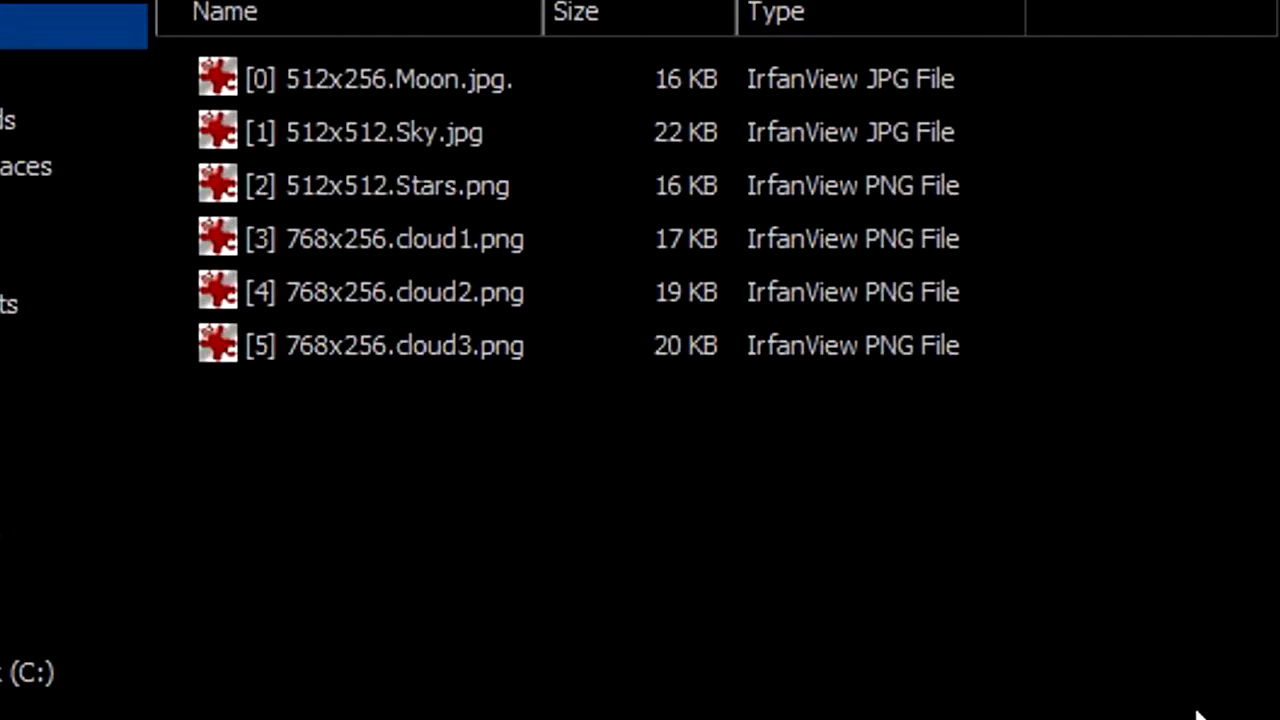
left_click(385, 350)
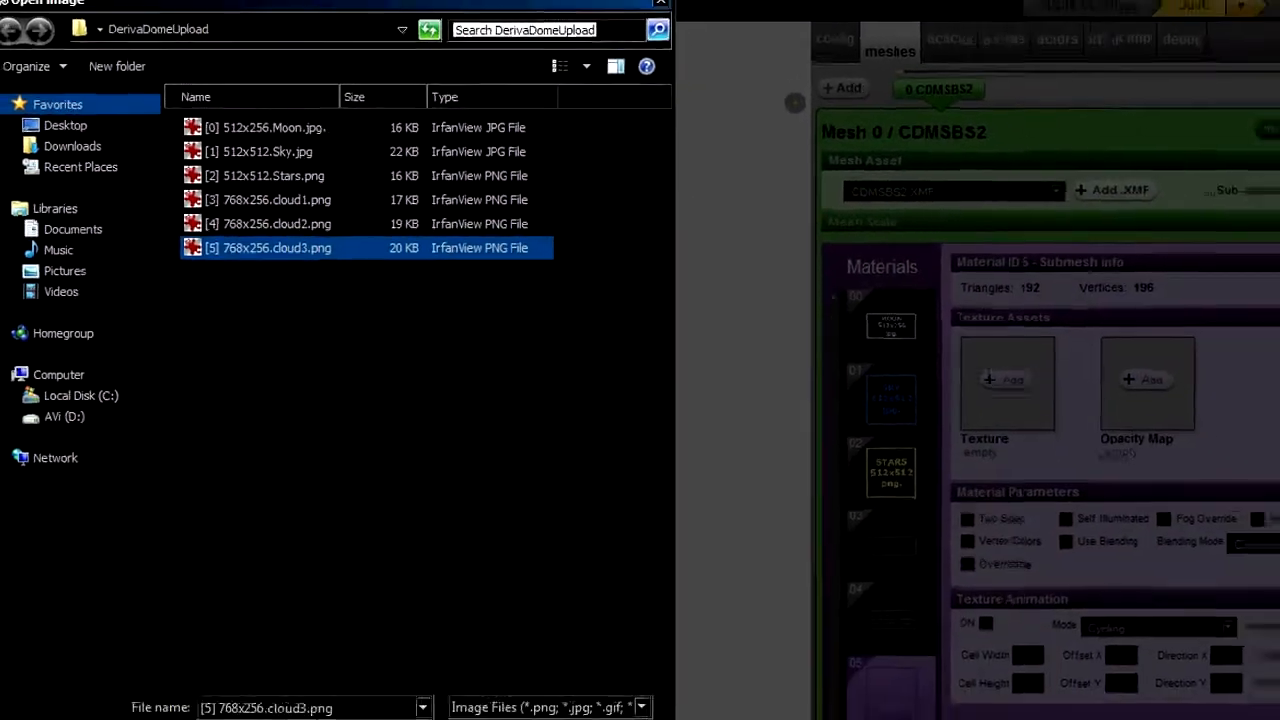
left_click(470, 656)
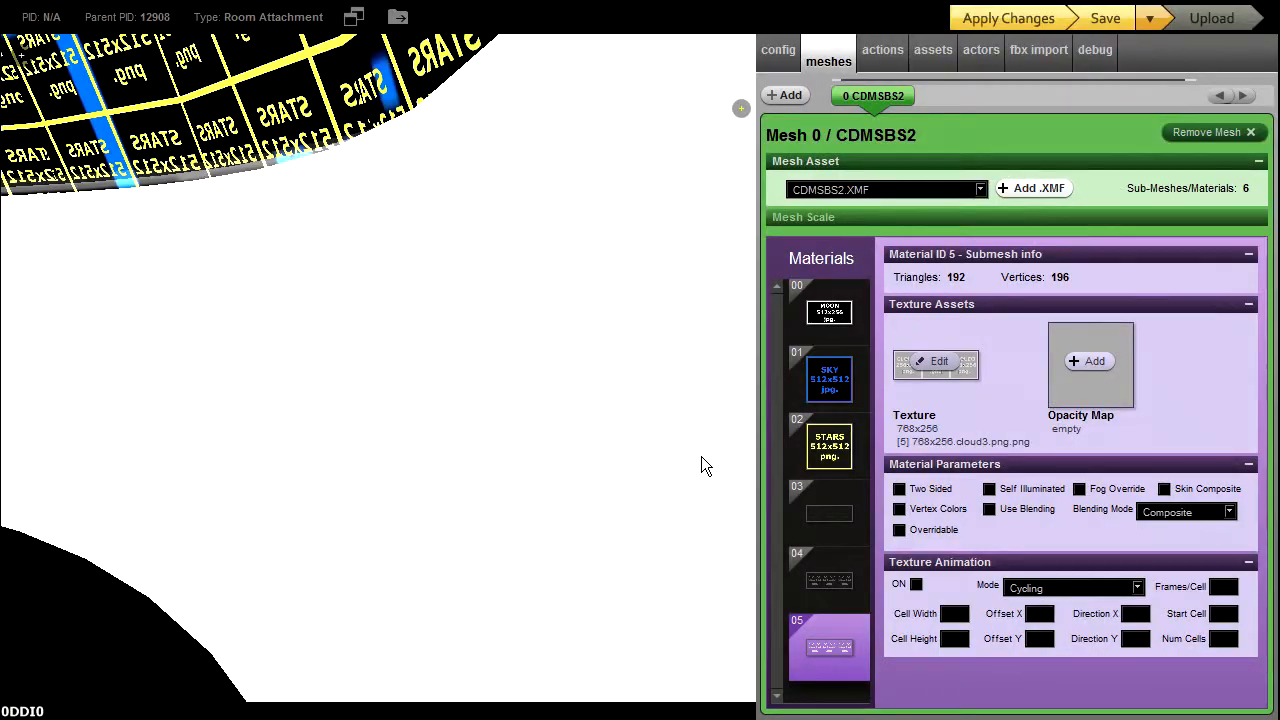
left_click(1010, 18)
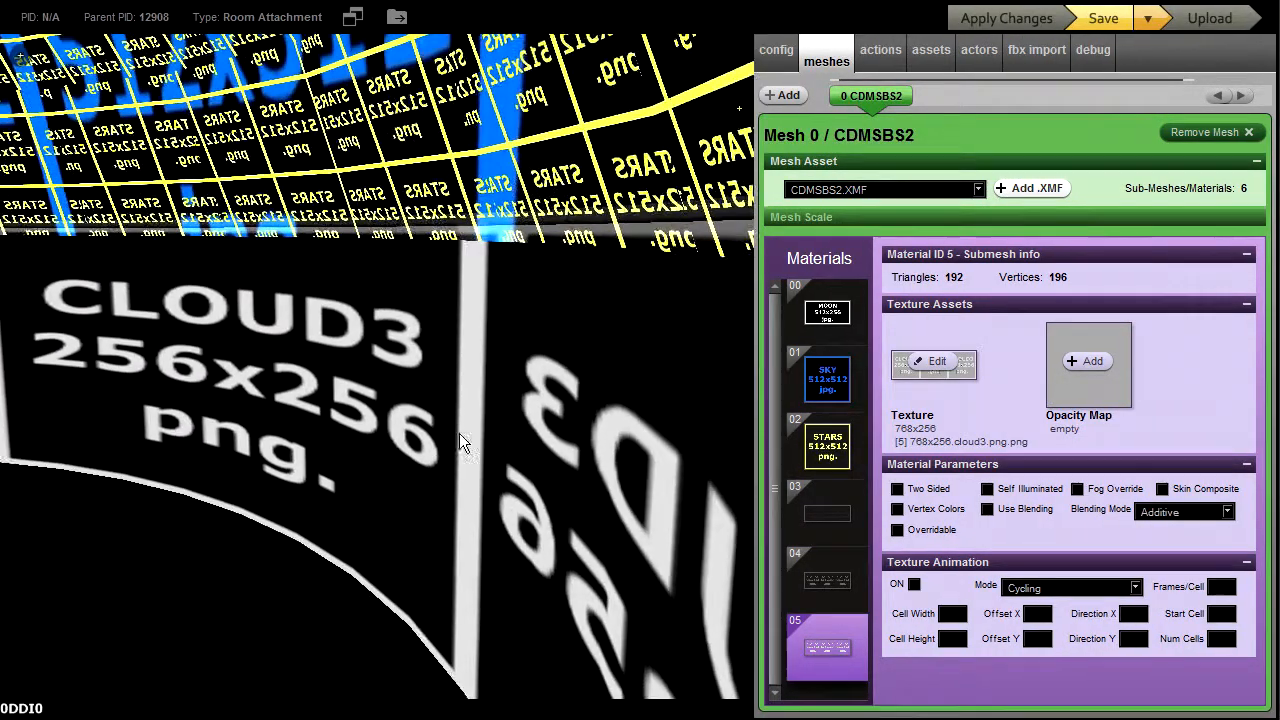
left_click_drag(459, 433, 349, 393)
- Reset materials 04 and 05 to the Composite blending mode with blending off, applying each change
left_click(812, 567)
left_click(1227, 512)
left_click(1190, 526)
left_click(1007, 18)
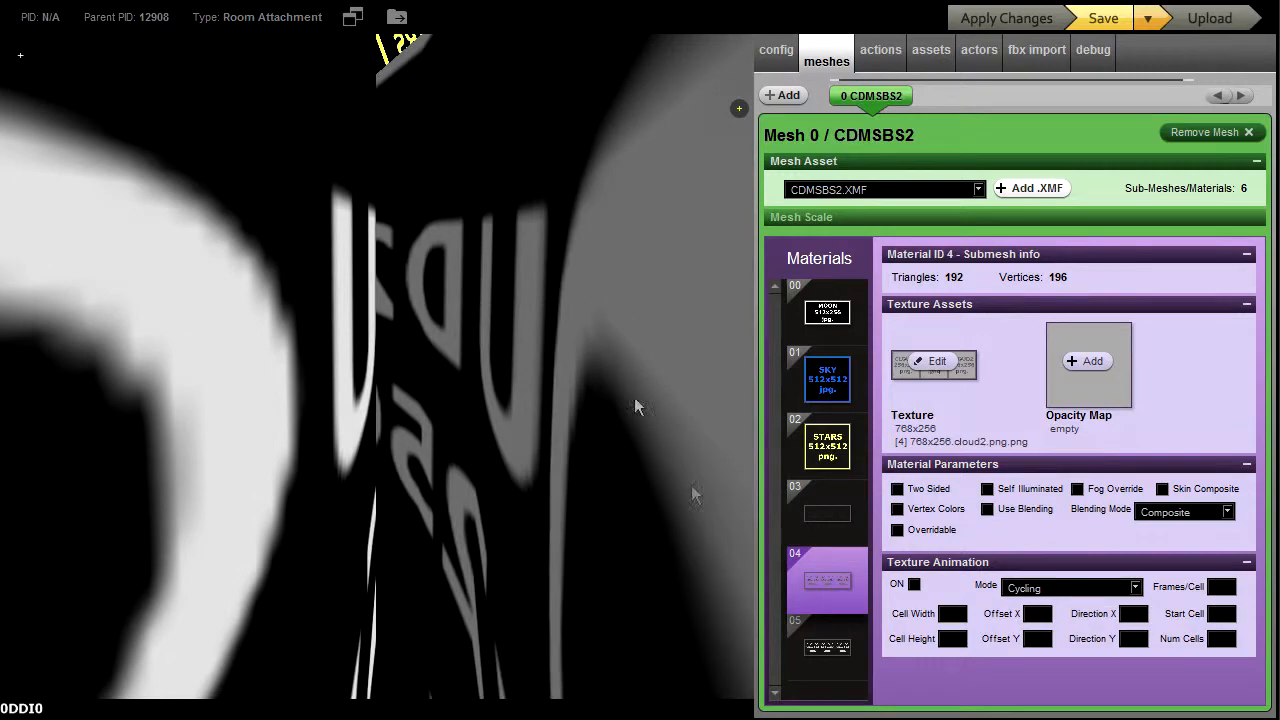
left_click(838, 642)
left_click(1227, 512)
left_click(1190, 526)
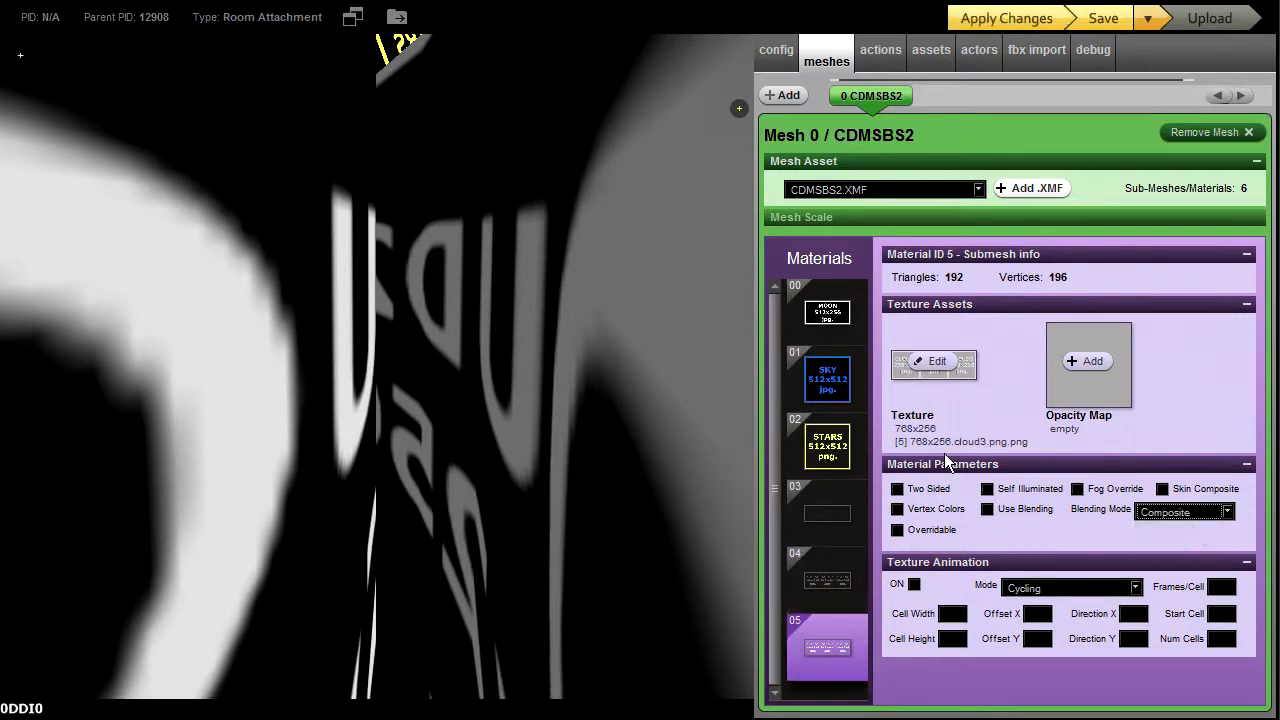
left_click(1002, 28)
- Reset material 03 to the Composite blending mode with blending off and apply the change
left_click(827, 513)
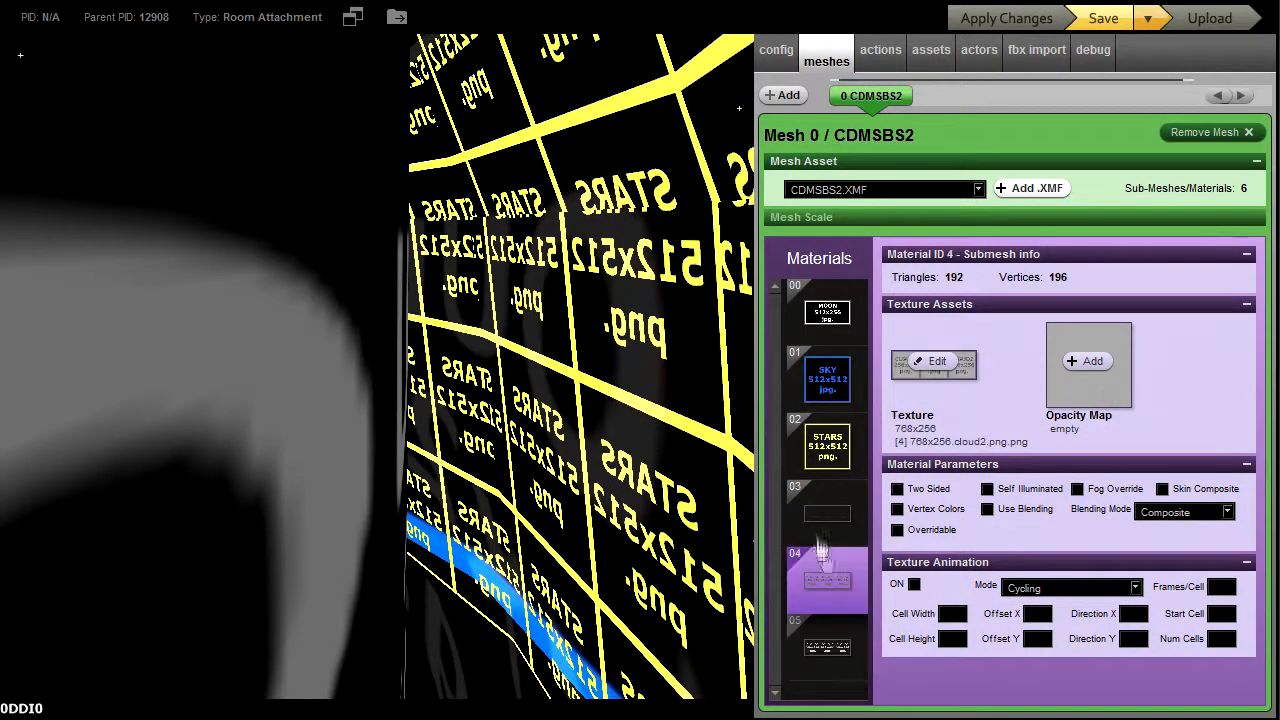
left_click(1212, 514)
left_click(1190, 528)
left_click(1002, 18)
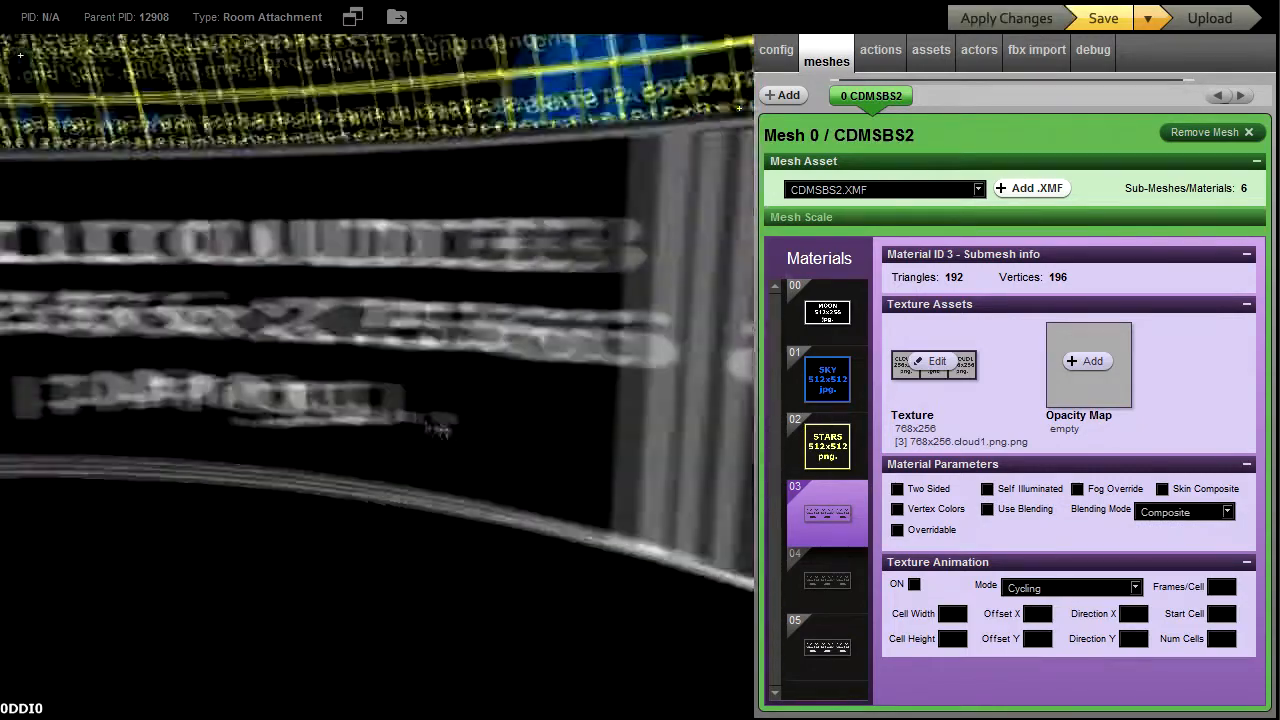
- Examine the labelled cloud bands around the dome from several viewing directions
left_click_drag(440, 426, 637, 468)
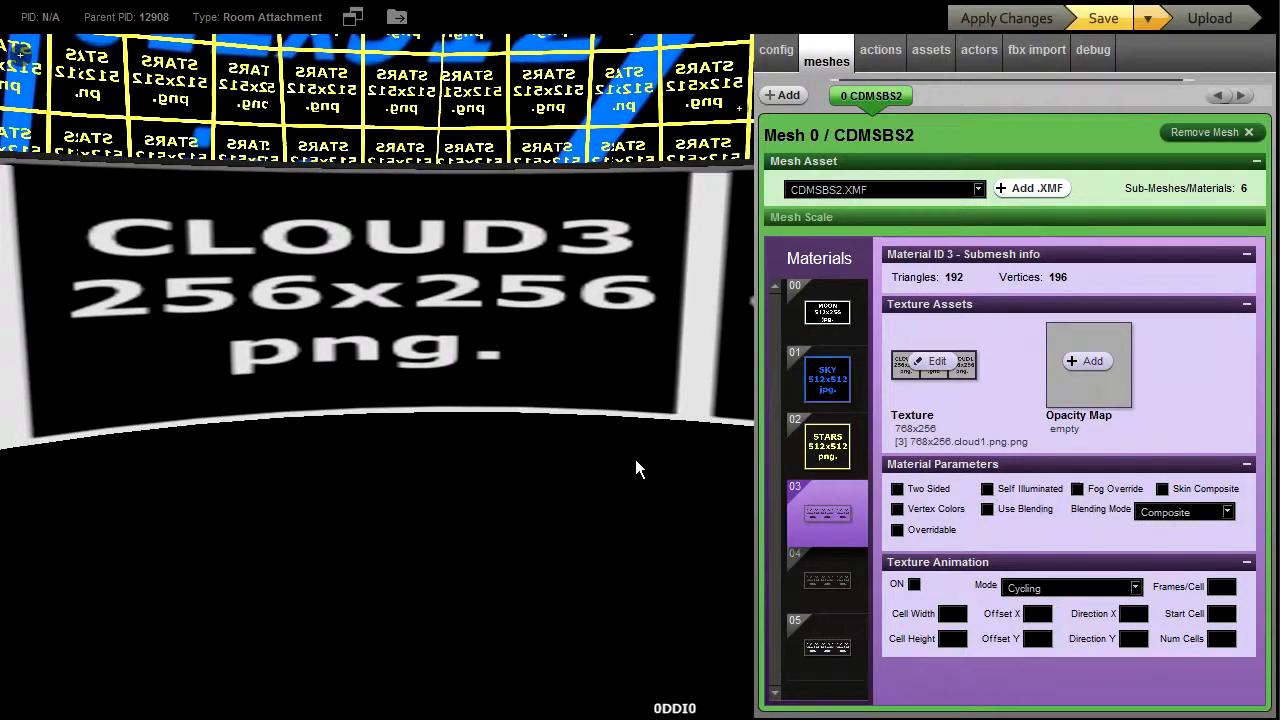
left_click_drag(635, 459, 738, 455)
left_click_drag(621, 473, 716, 474)
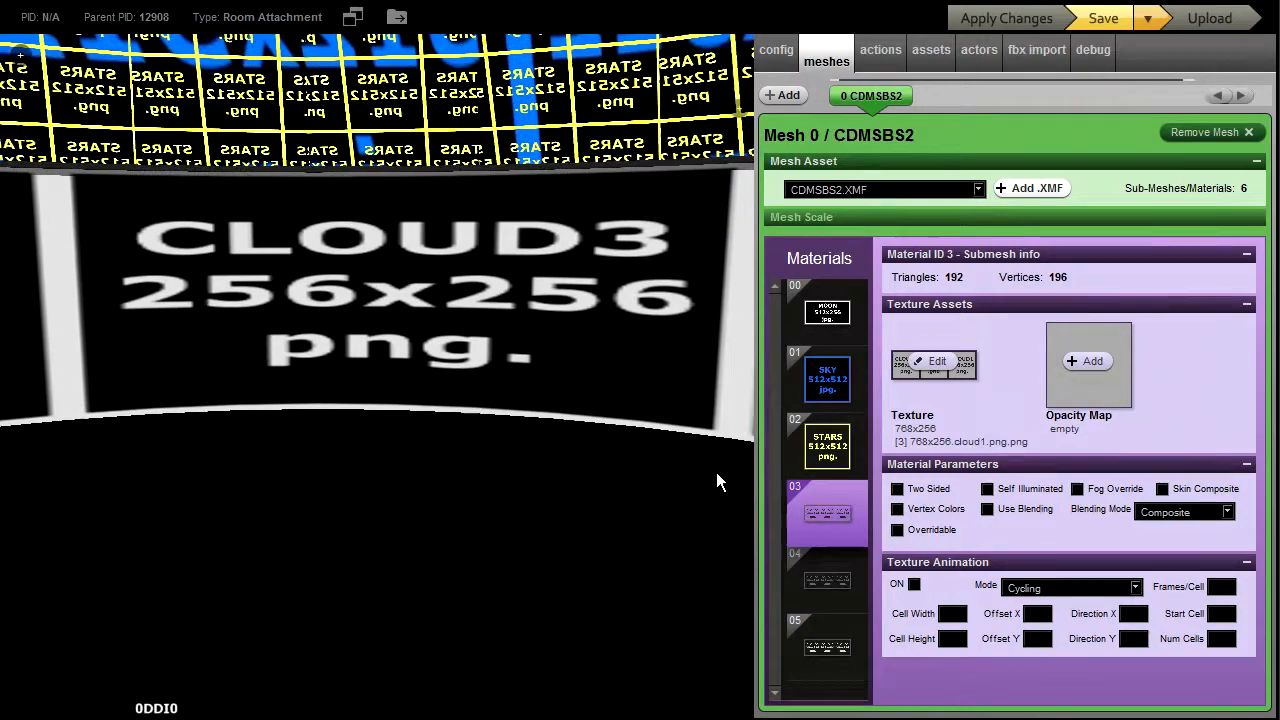
left_click_drag(716, 472, 1101, 488)
left_click_drag(644, 532, 550, 529)
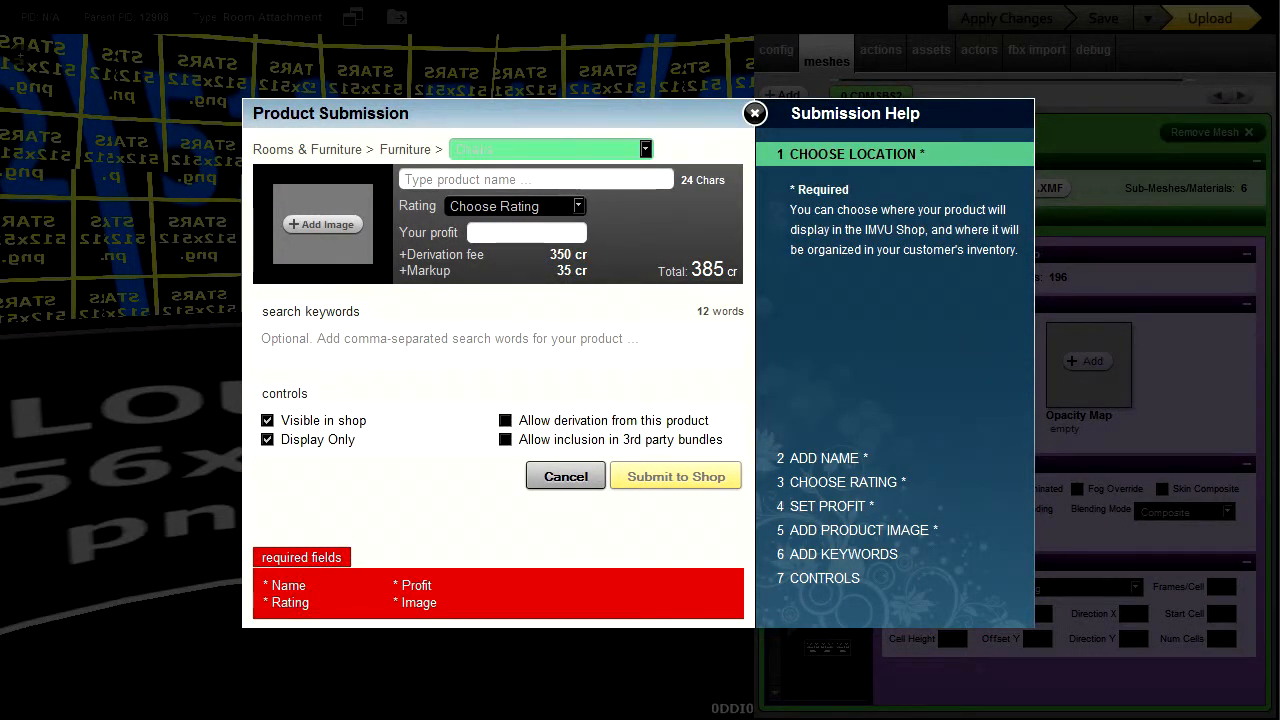
- Name the product "! 0 Derive.A.ClouDome1", rate it General Audience and set the profit to 255 credits
left_click(605, 181)
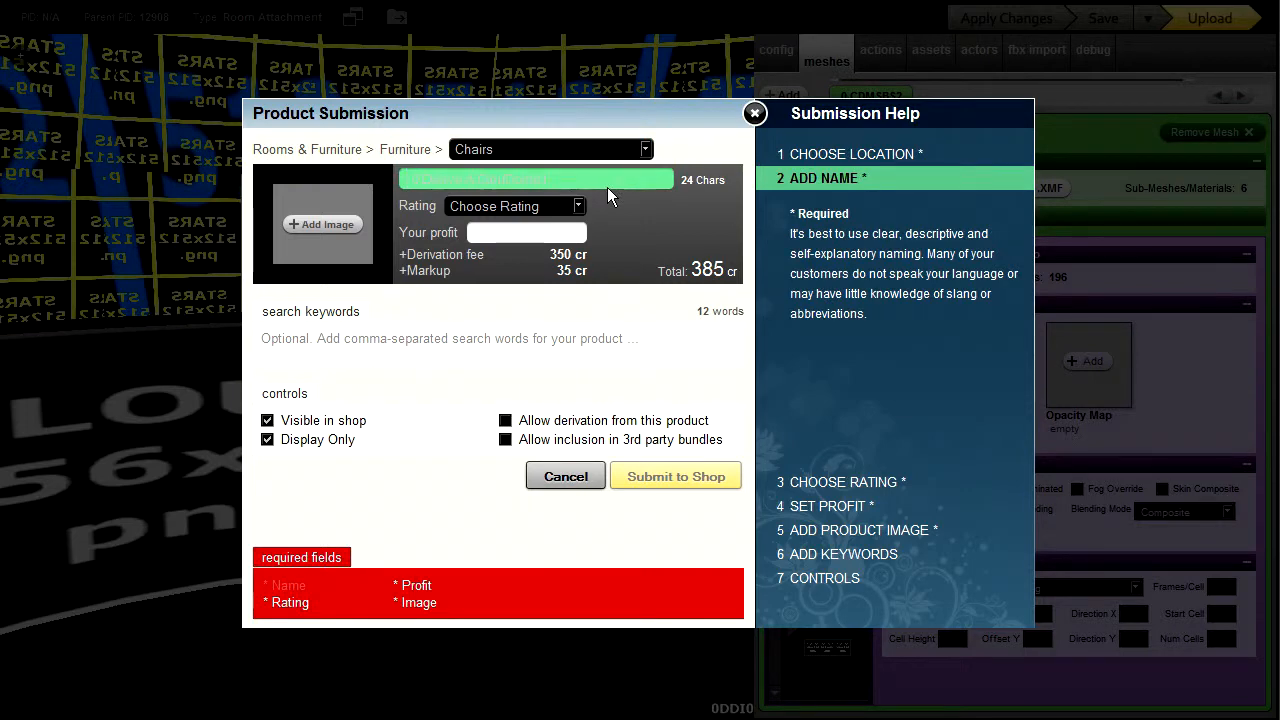
left_click(578, 205)
left_click(512, 240)
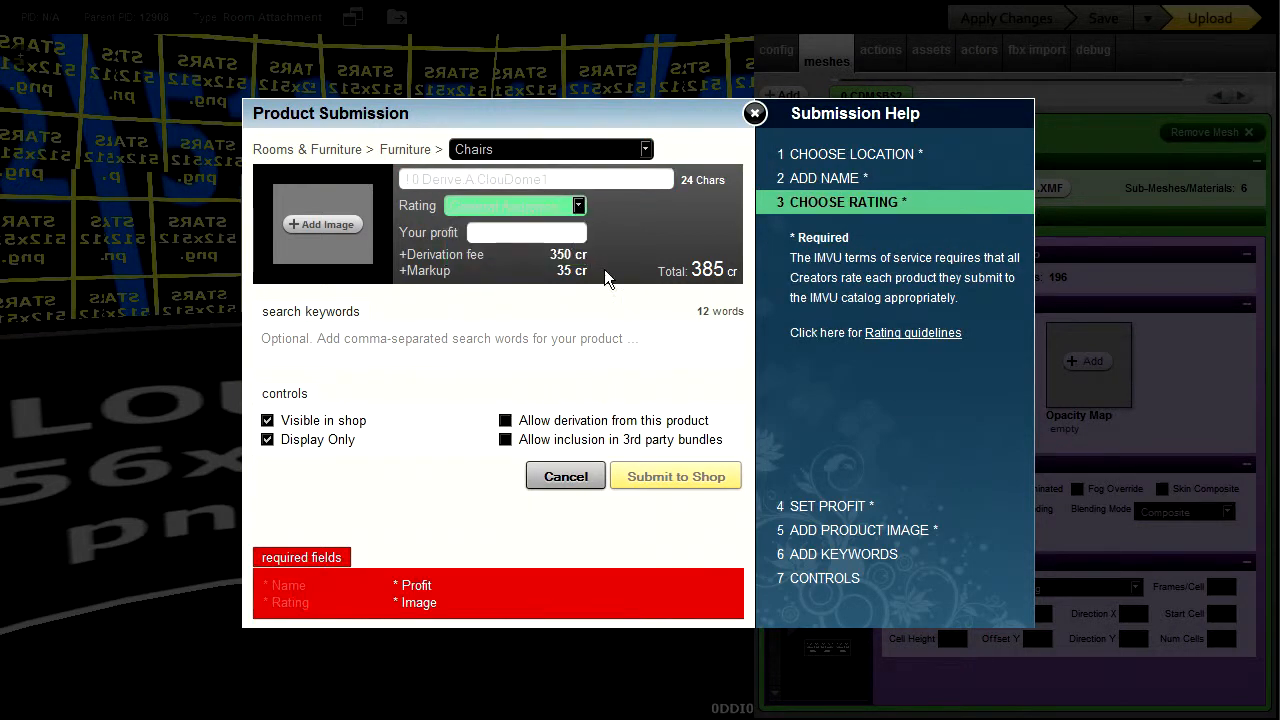
left_click(576, 236)
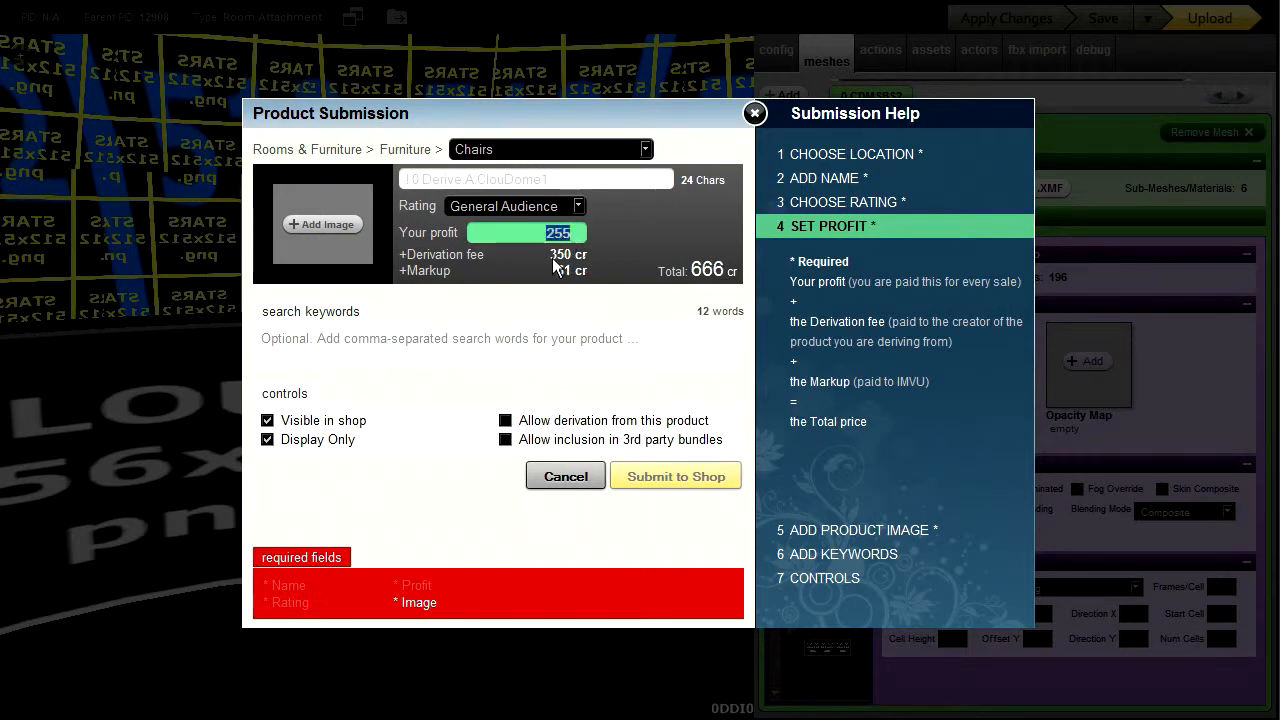
- Add the CloudDome1 product image and enter search keywords such as derive, derive a dome, derivedome, cloud dome, skydome, stardome and cloudome
left_click(345, 226)
left_click(314, 226)
double_click(456, 360)
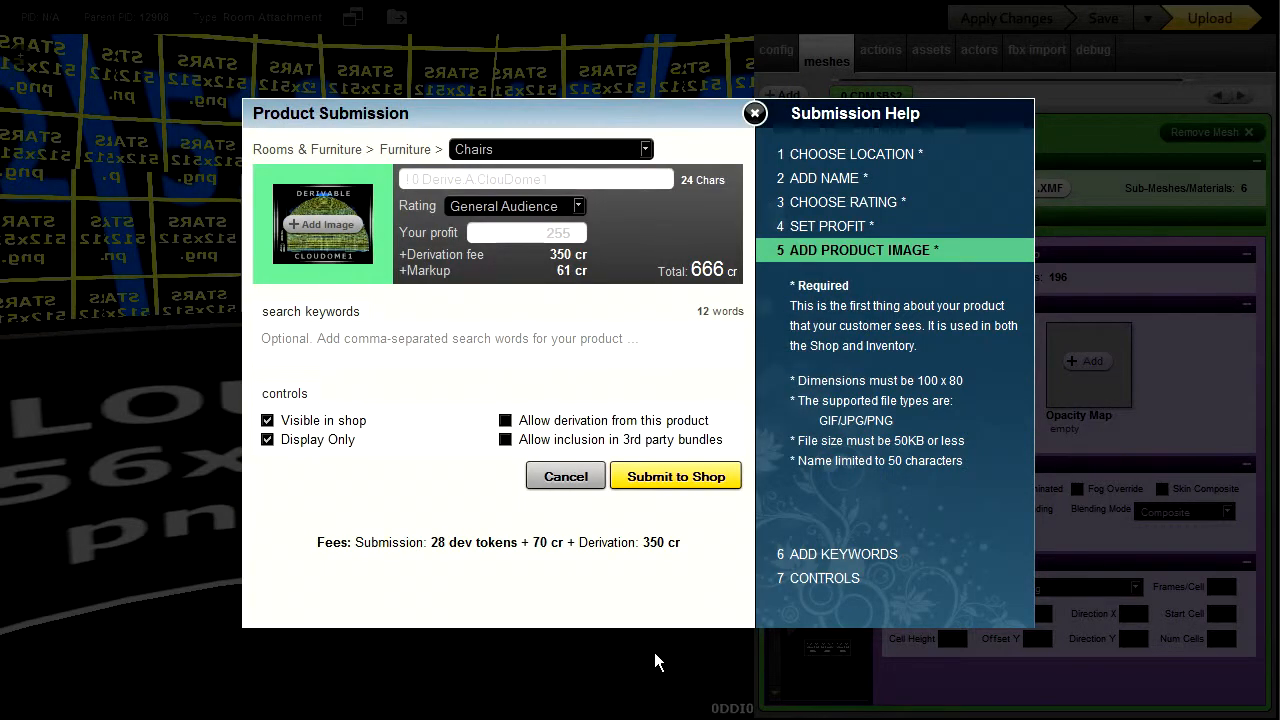
left_click(514, 354)
type("derive, derive a dome, deriveadome, derive dome, derivedome, cloud dome, cloud dome, skydome, stardome, cloudome,")
key("ctrl+a")
- Allow derivation from the product, set its name to "! 0 DeriveAClouDome1" and submit it to the shop
left_click(507, 422)
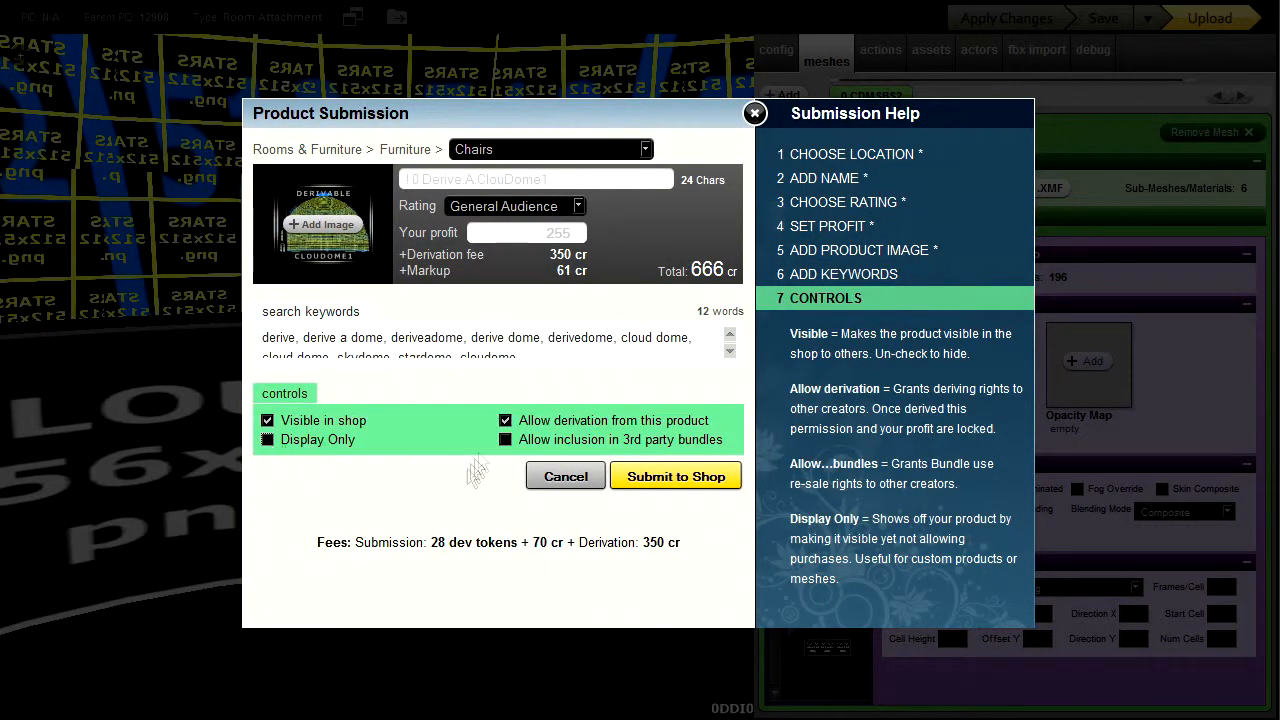
left_click(557, 184)
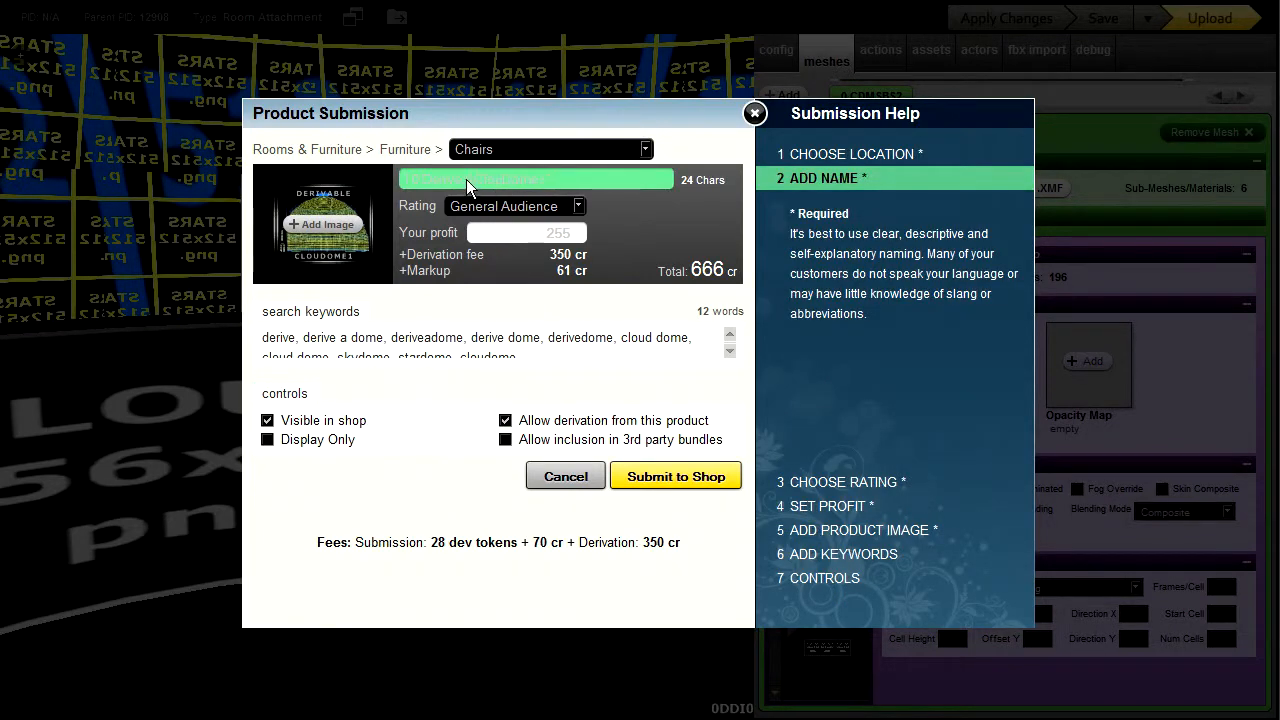
- Add an HTML description to the submitted product, keeping the General Audience rating
scroll(447, 360, "down", 1)
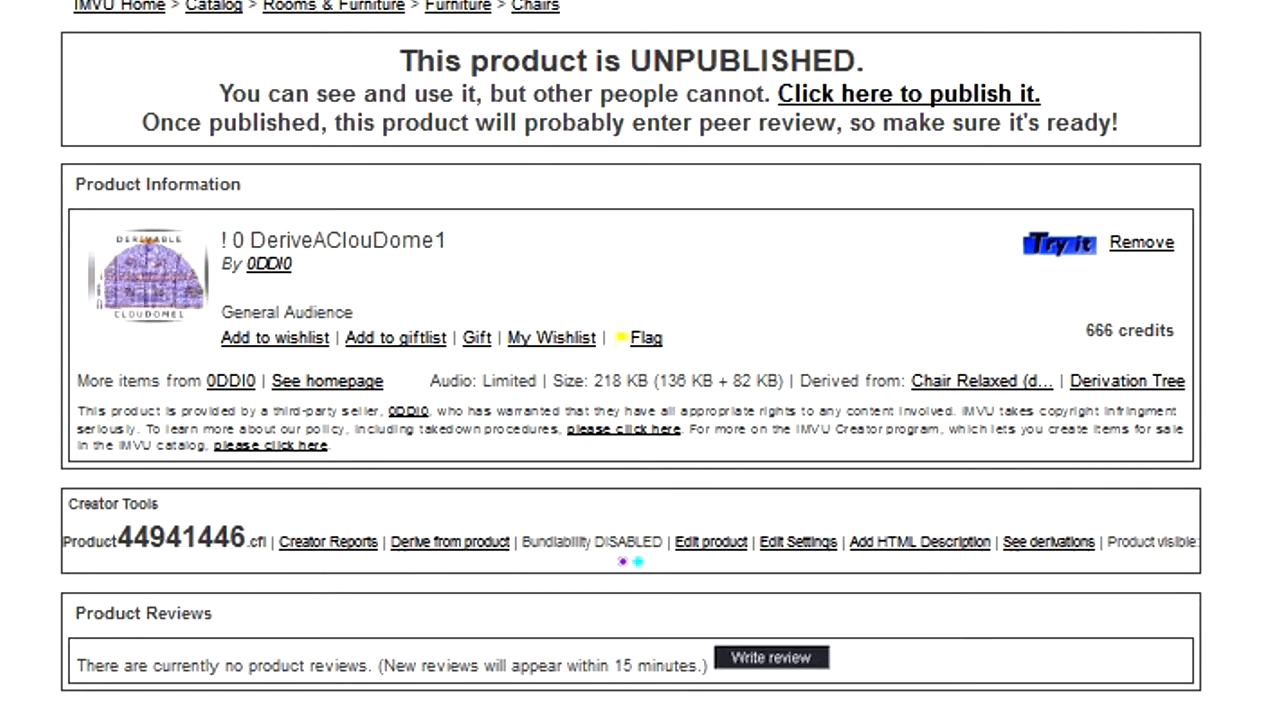
left_click(945, 542)
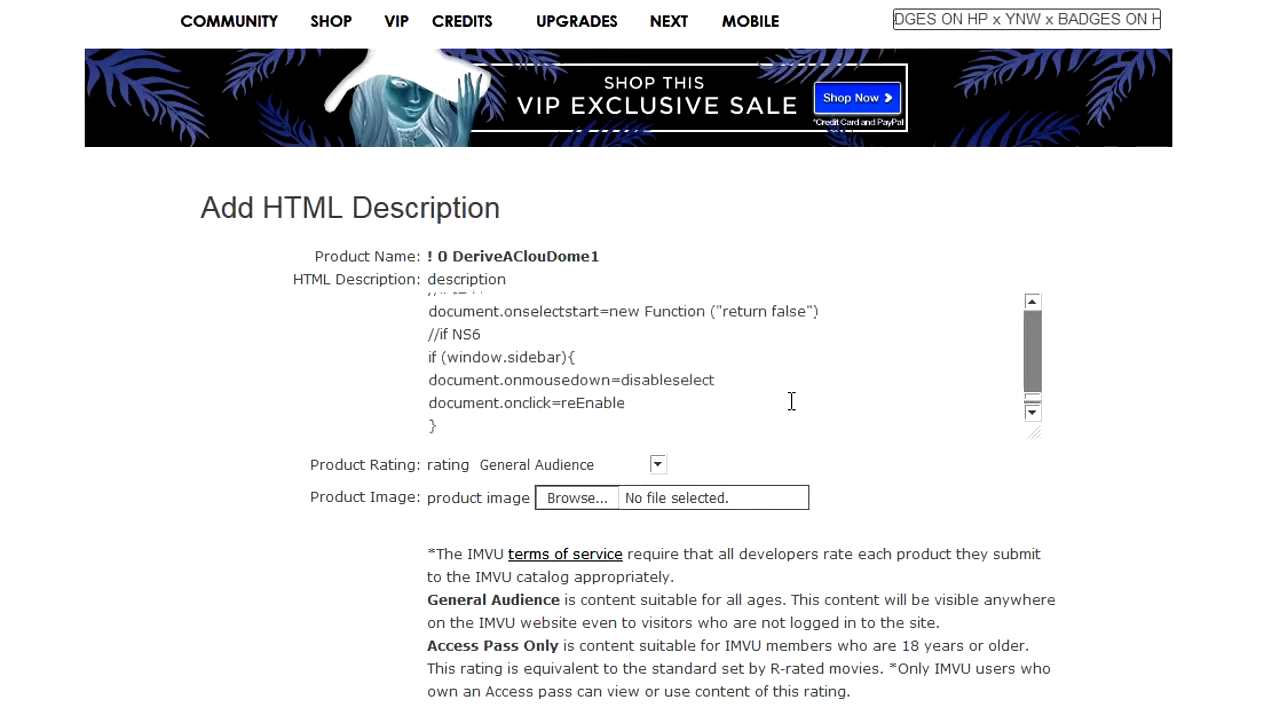
scroll(791, 401, "down", 5)
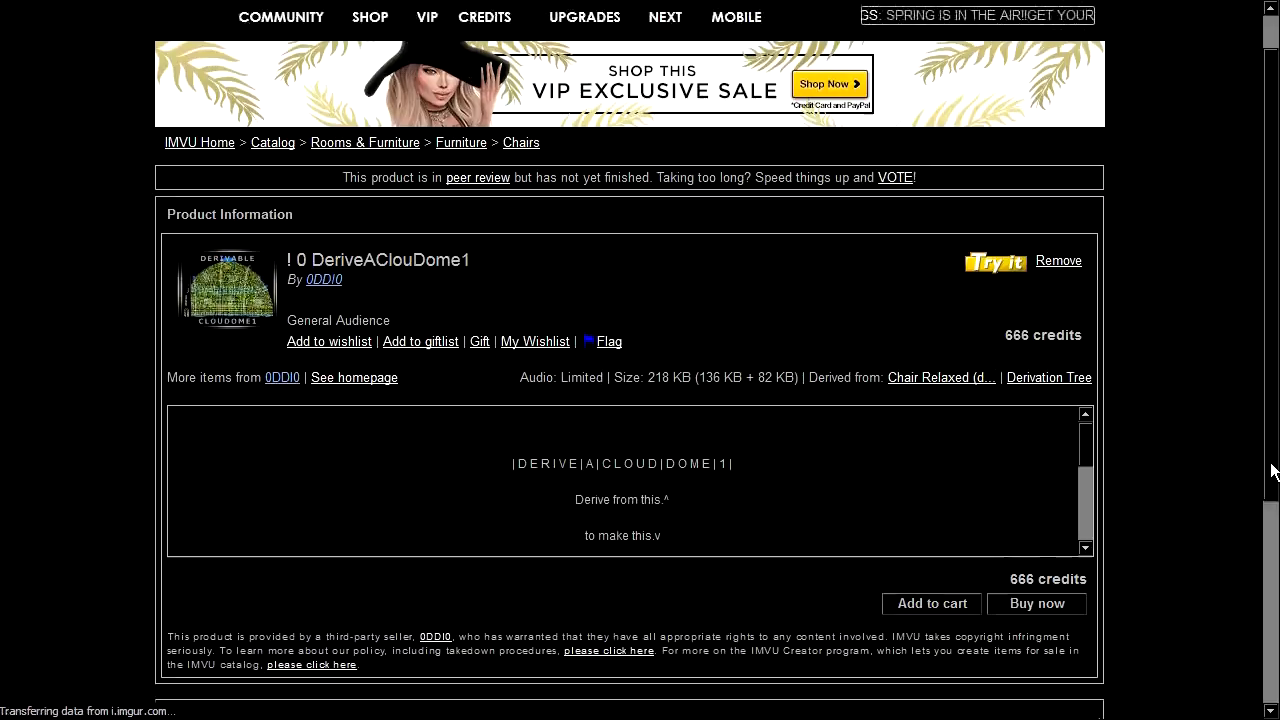
- Start a new product derived from the published "! 0 DeriveAClouDome1"
left_click_drag(1271, 464, 1276, 561)
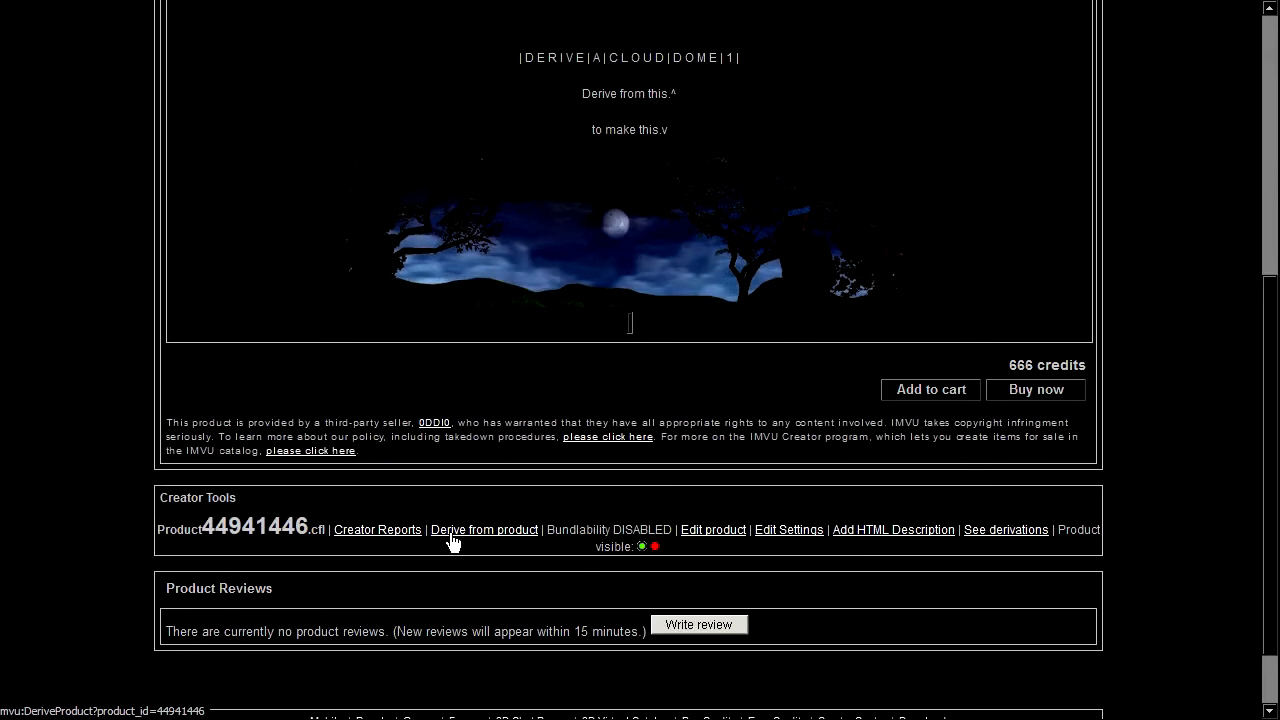
left_click(503, 534)
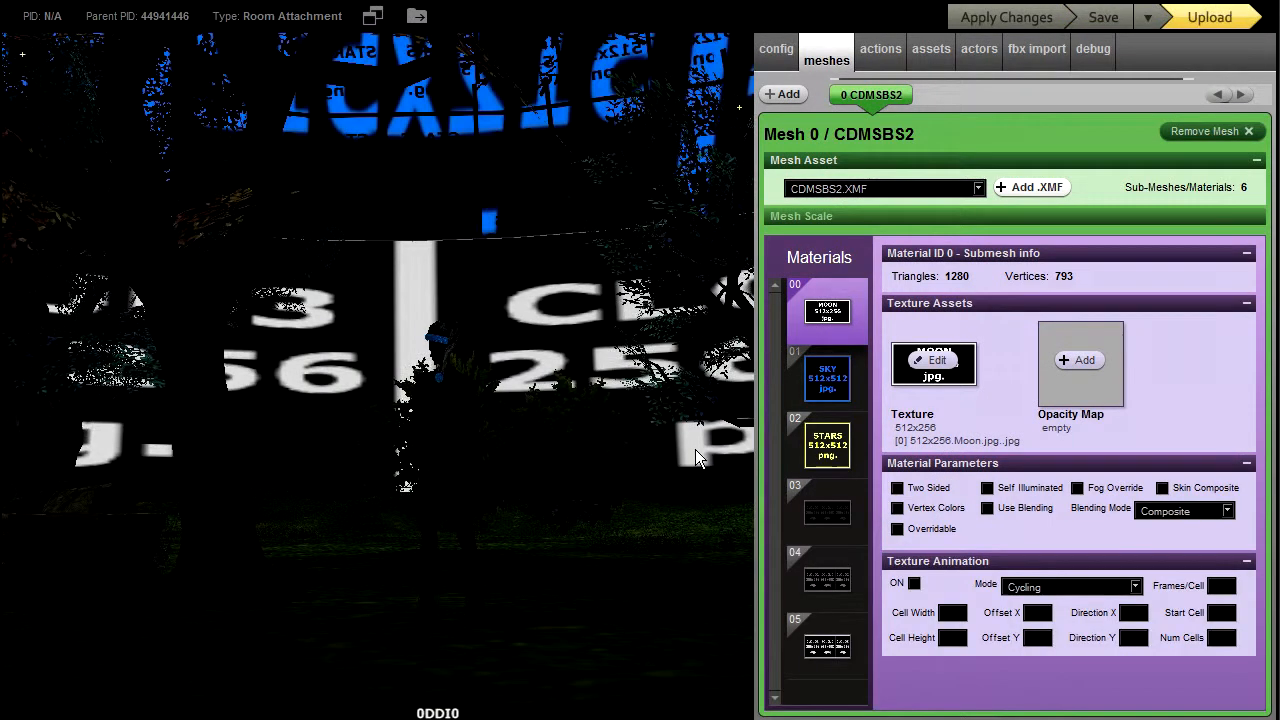
- Replace the texture of material 00 with the image [0] erth.moon from the bs folder
left_click(933, 365)
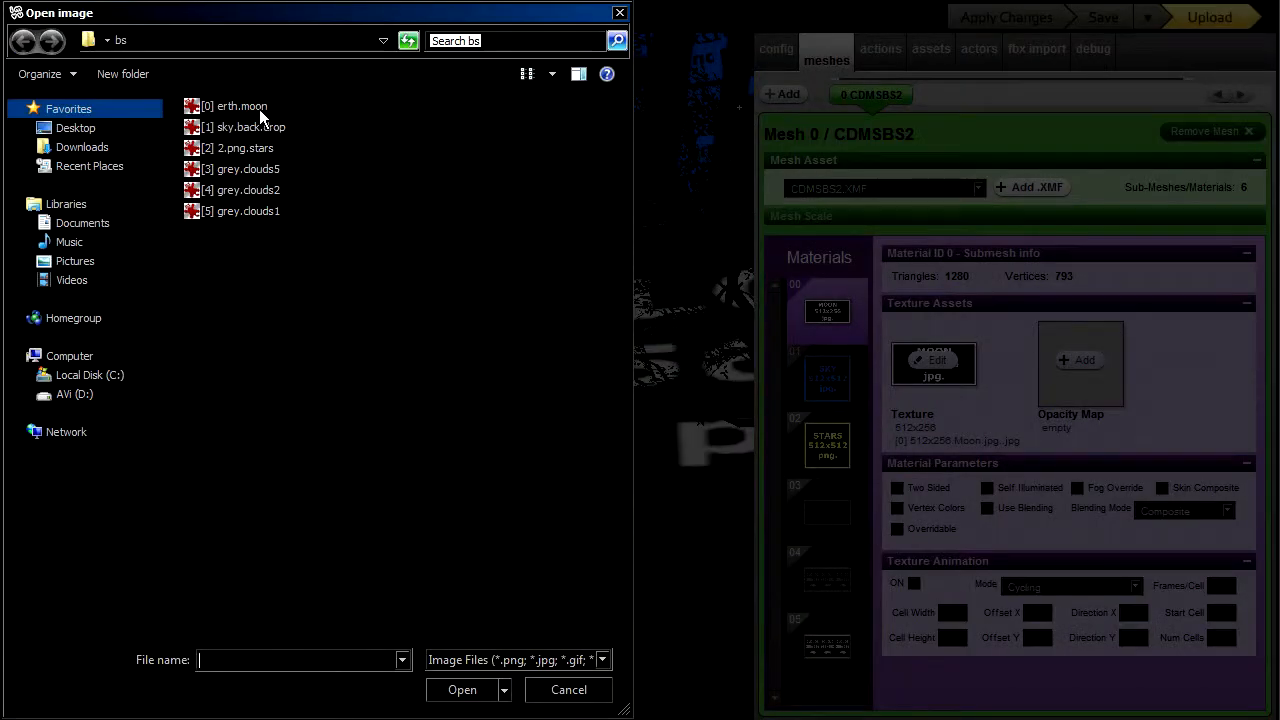
left_click(257, 110)
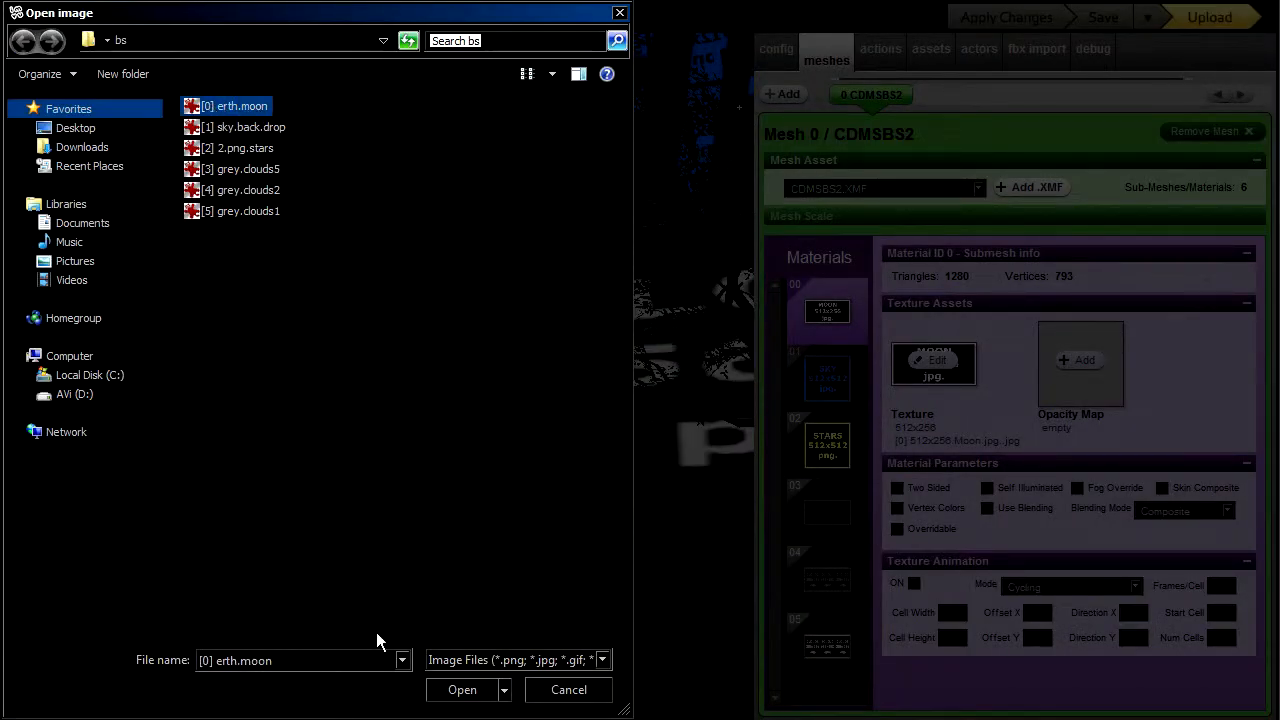
left_click(463, 689)
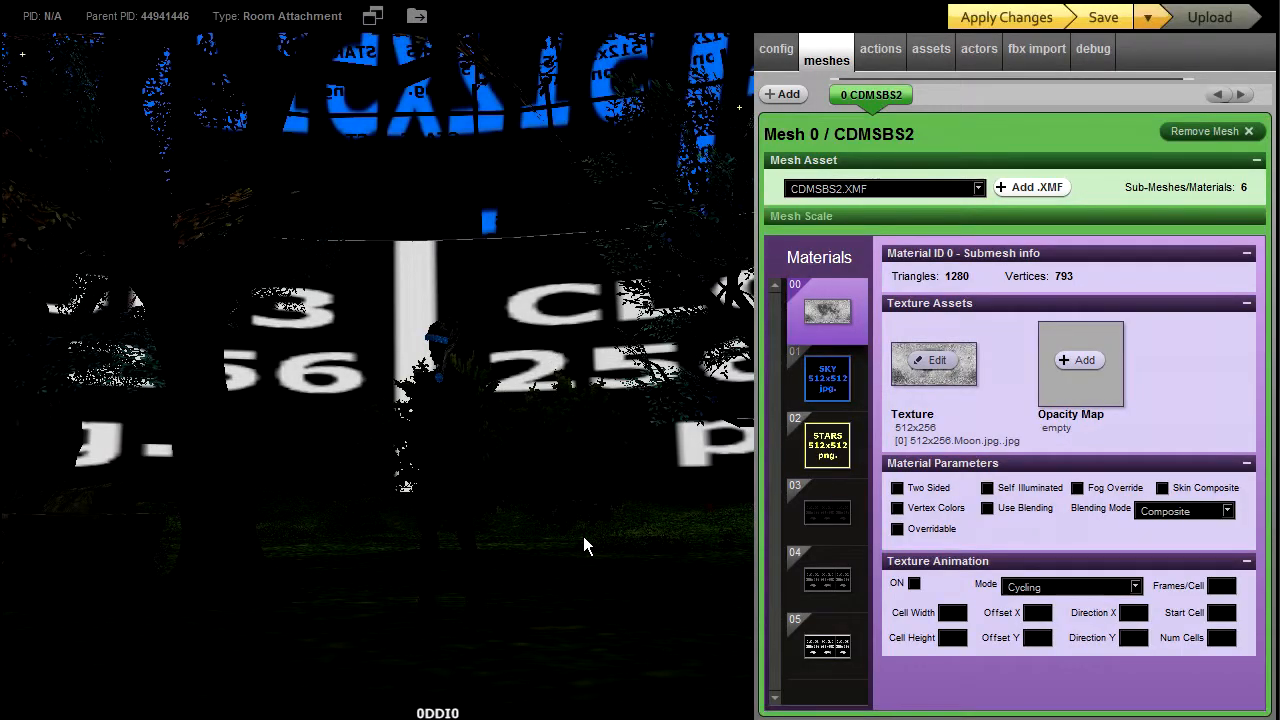
- Replace the texture of material 01 with the image [1] sky.back.drop
left_click(826, 376)
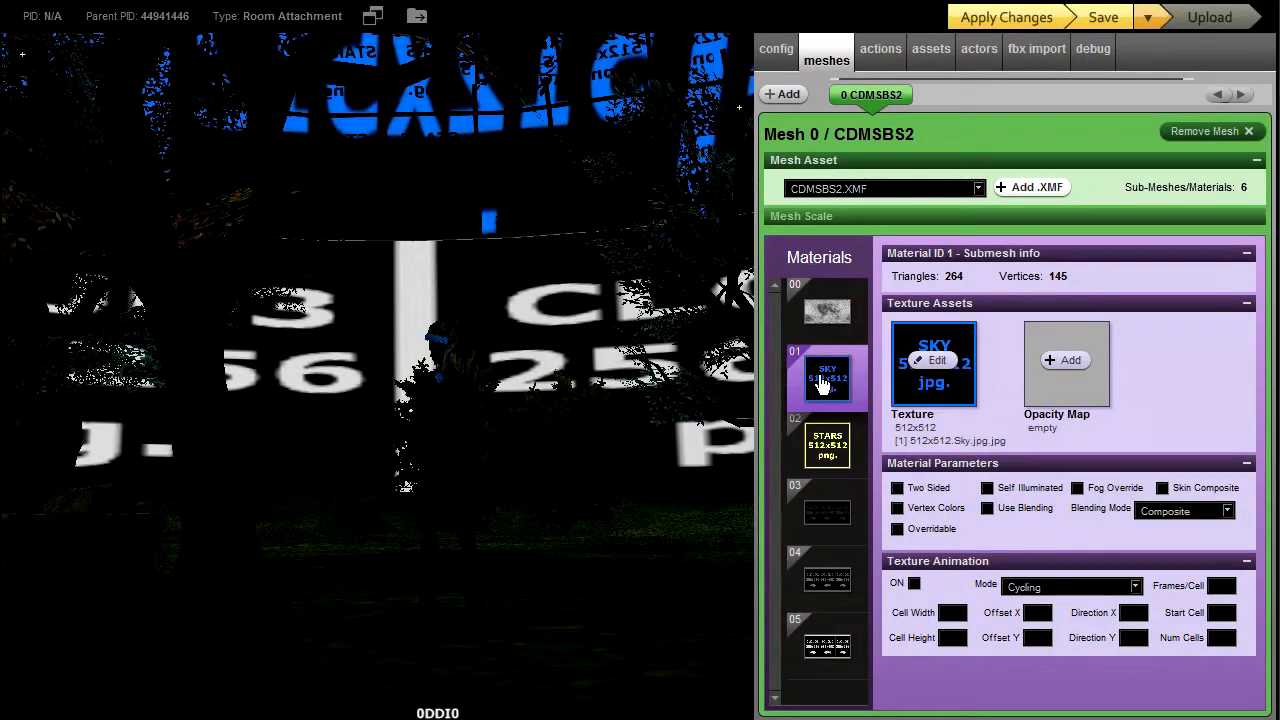
left_click(936, 362)
left_click(250, 128)
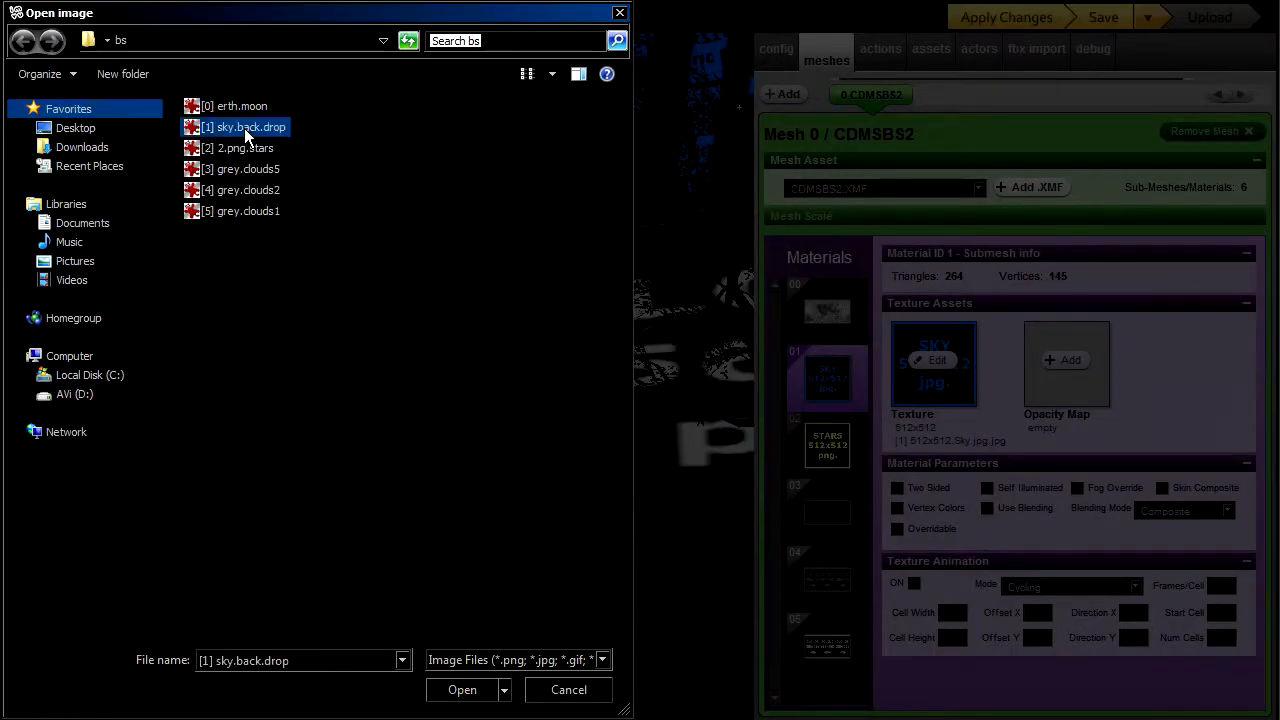
left_click(479, 697)
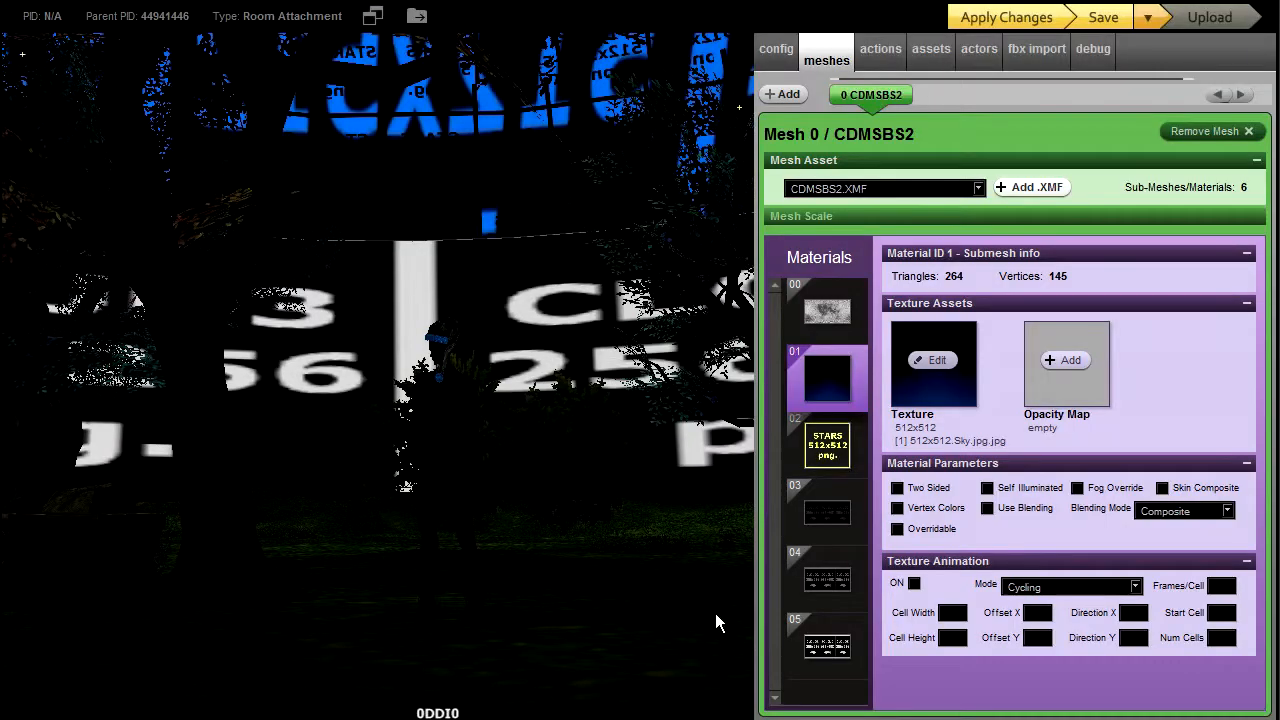
- Replace the texture of material 02 with the image [2] 2.png.stars
left_click(825, 458)
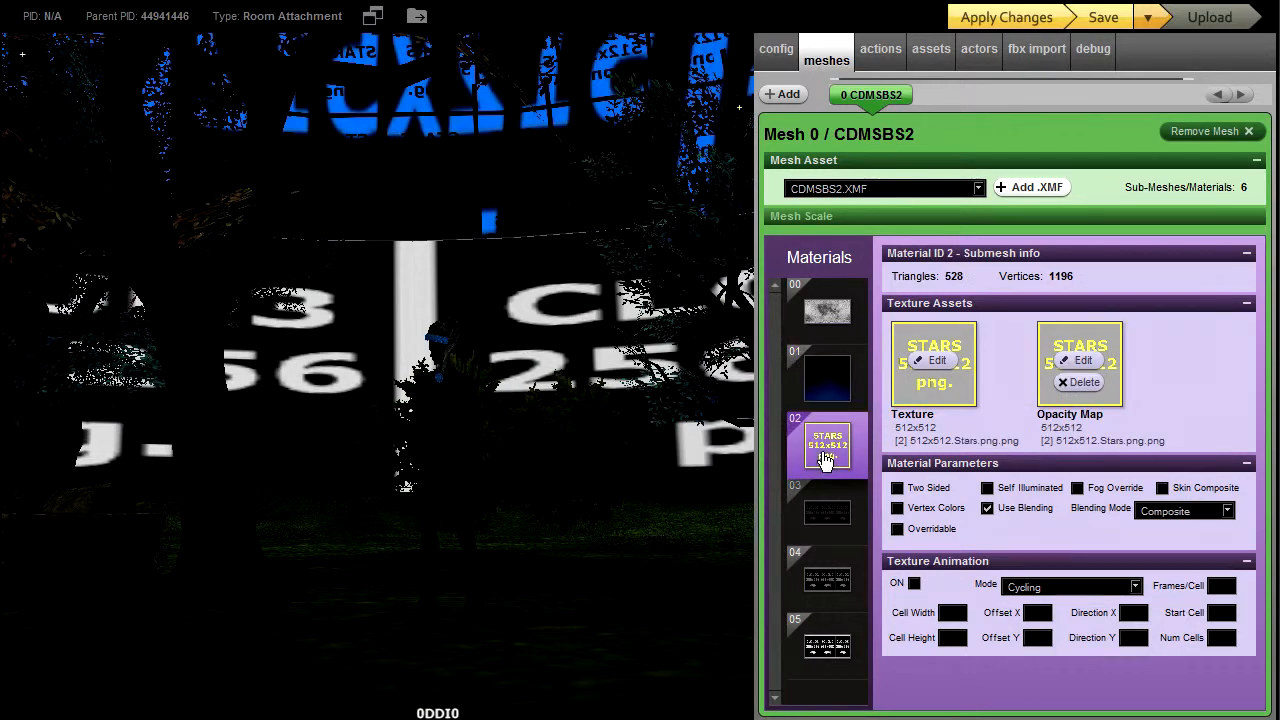
left_click(936, 362)
left_click(243, 149)
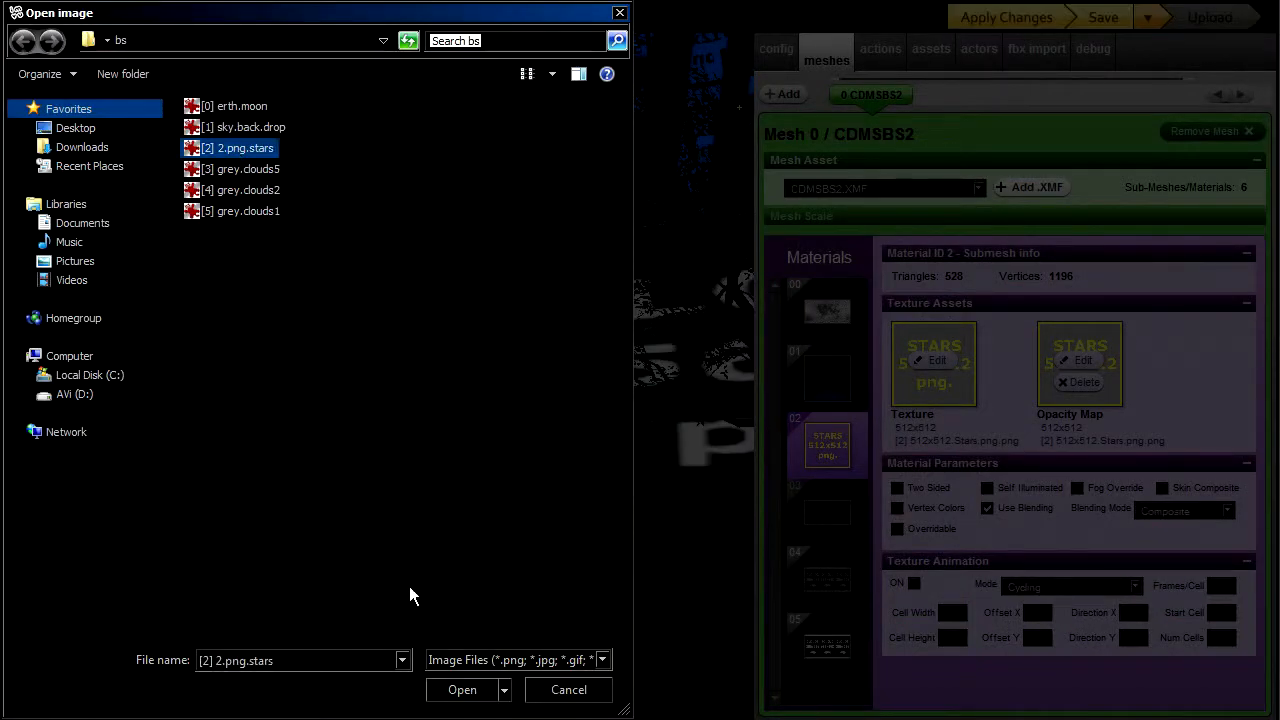
left_click(452, 690)
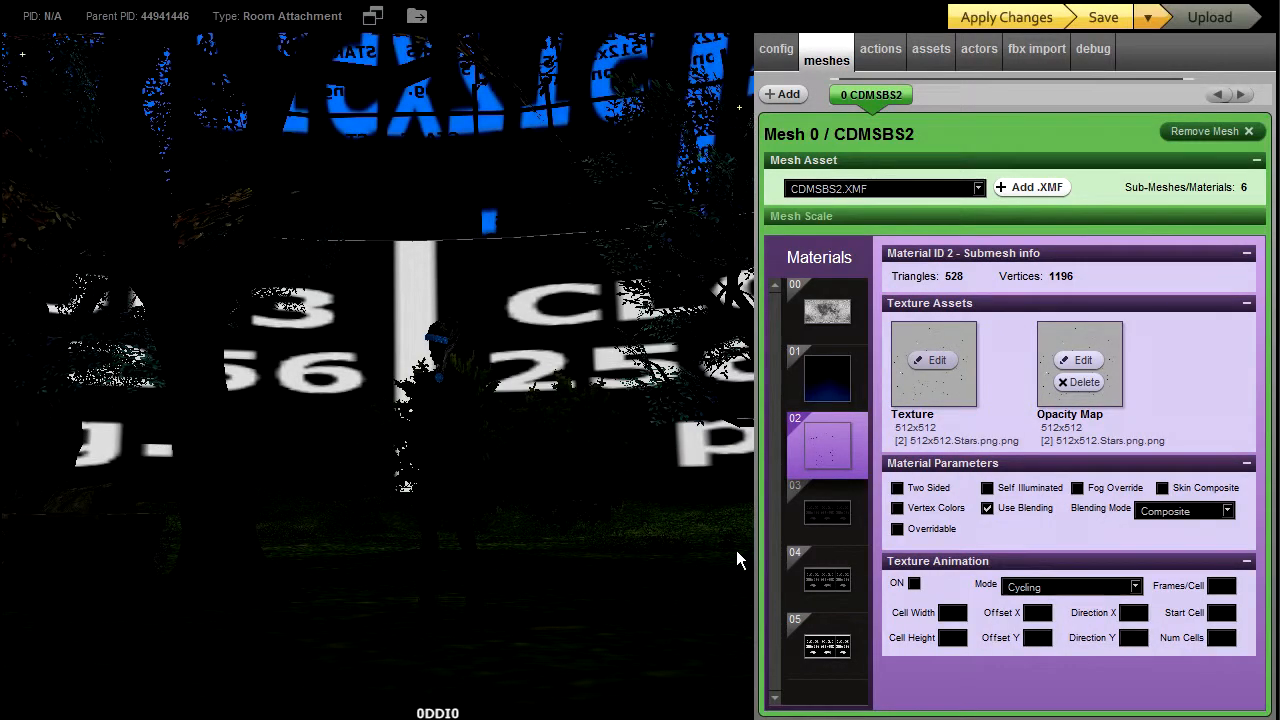
- Replace the texture of material 03 with the image [3] grey.clouds5
left_click(836, 510)
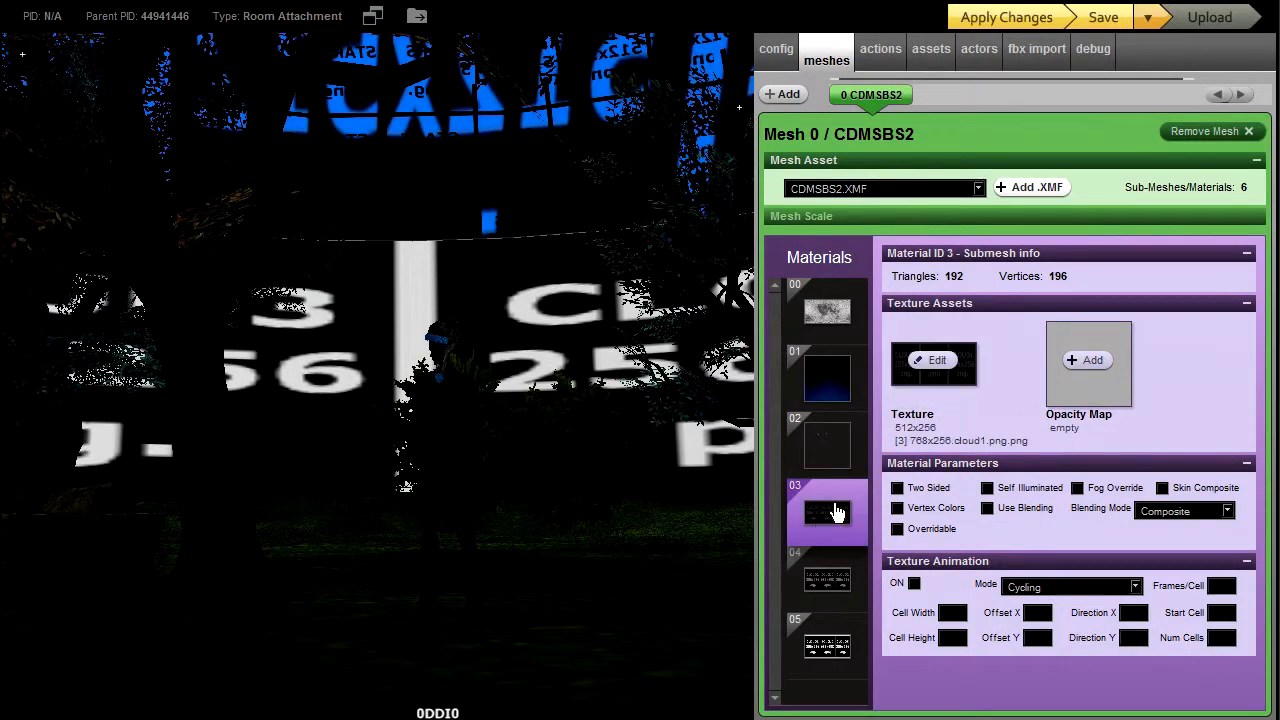
left_click(928, 362)
left_click(248, 170)
left_click(457, 689)
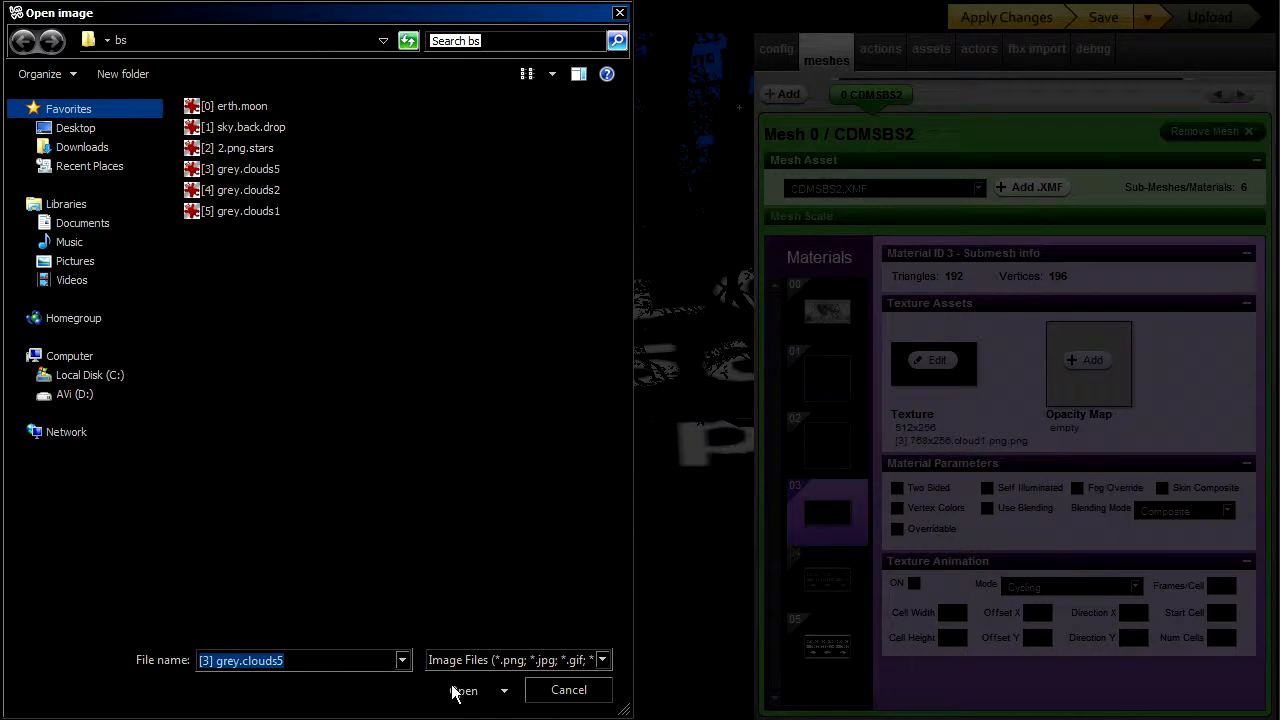
- Replace the texture of material 04 with the image [4] grey.clouds2
left_click(827, 580)
left_click(929, 365)
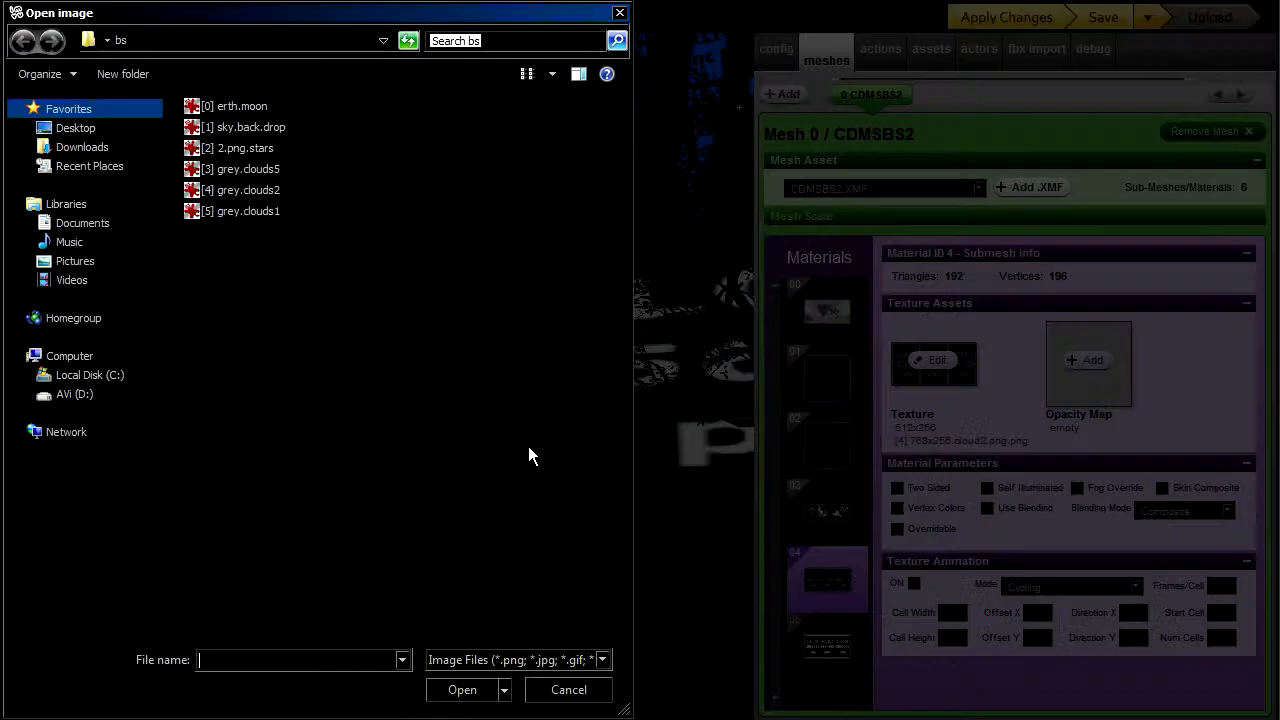
left_click(234, 192)
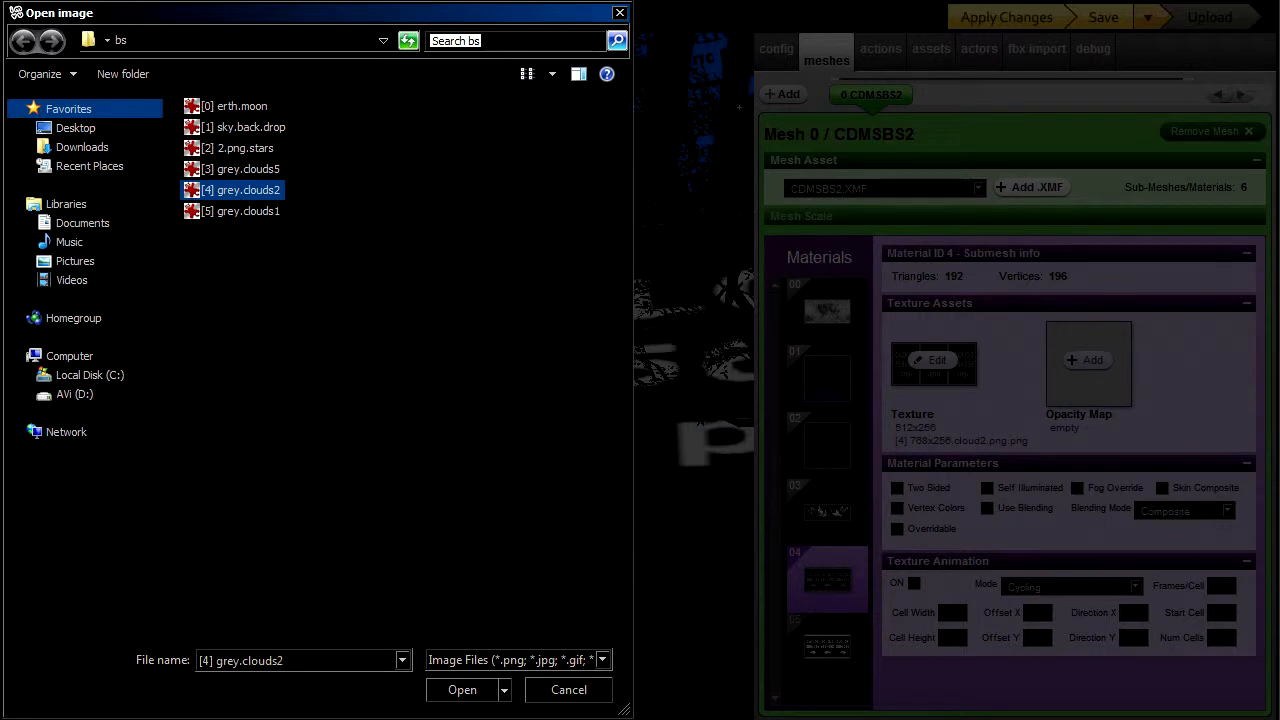
left_click(462, 690)
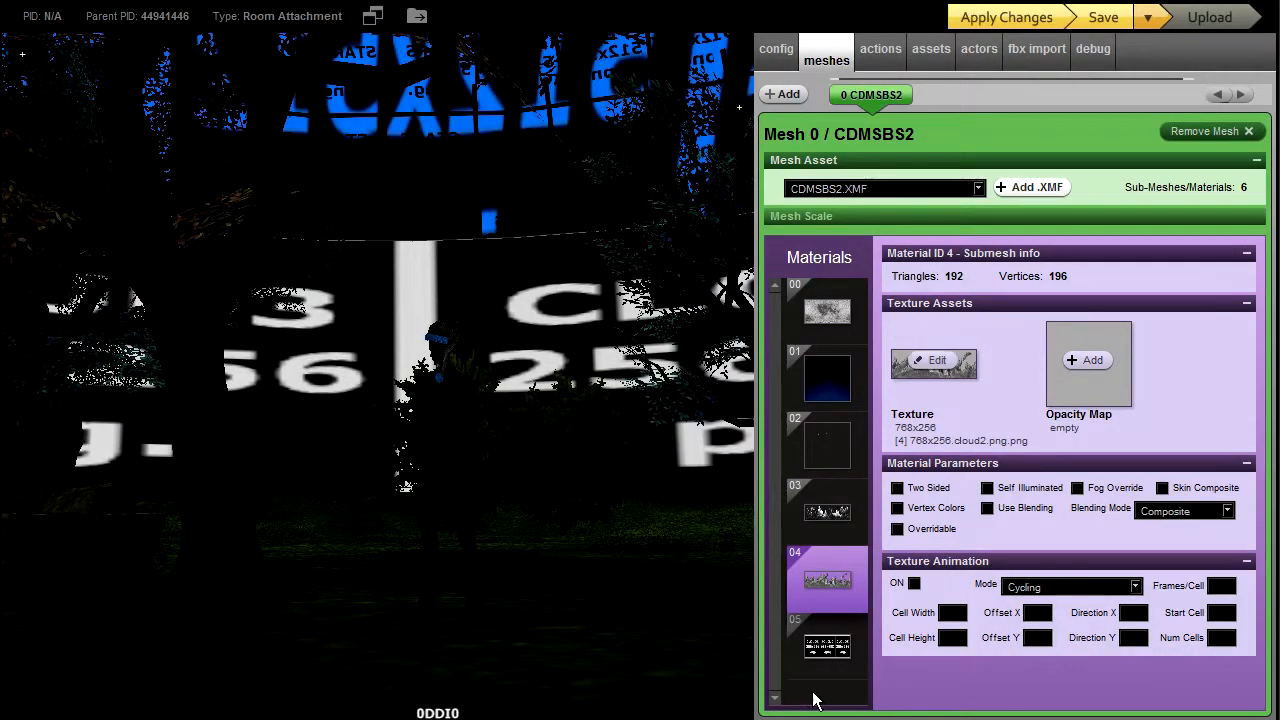
- Replace the texture of material 05 with the image [5] grey.clouds1 and apply all texture changes
left_click(830, 648)
left_click(932, 362)
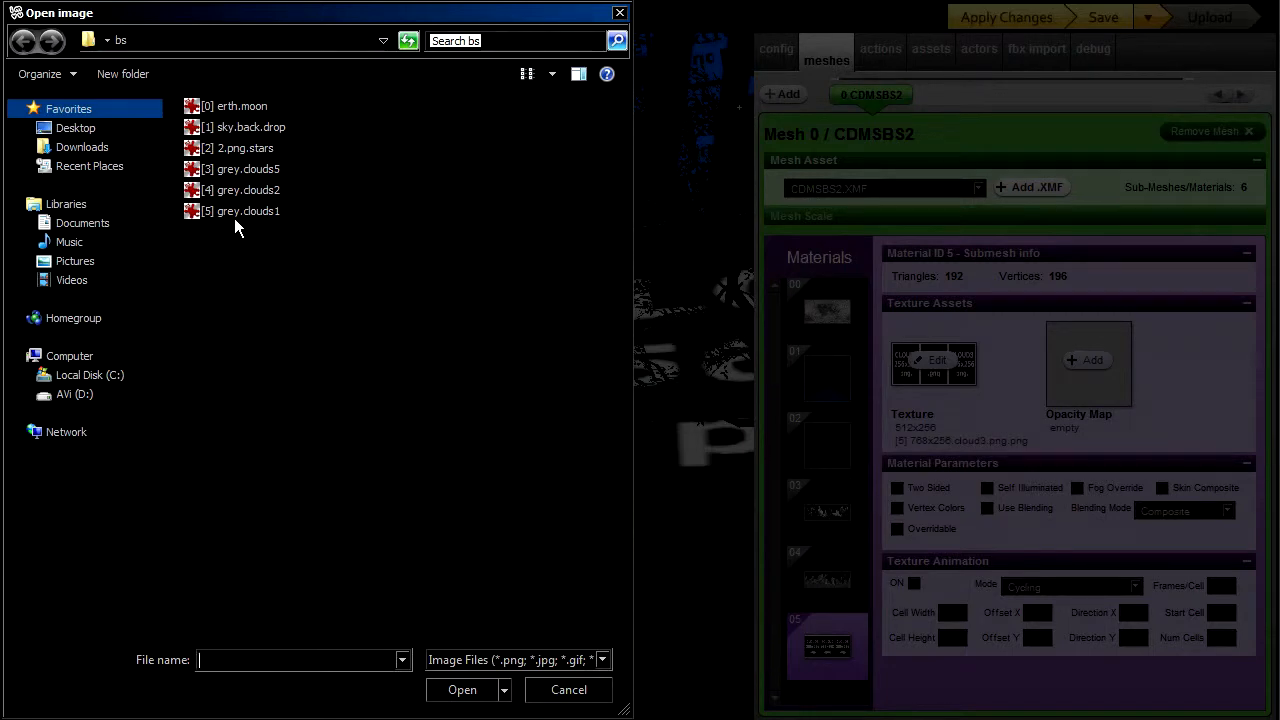
left_click(236, 213)
left_click(462, 690)
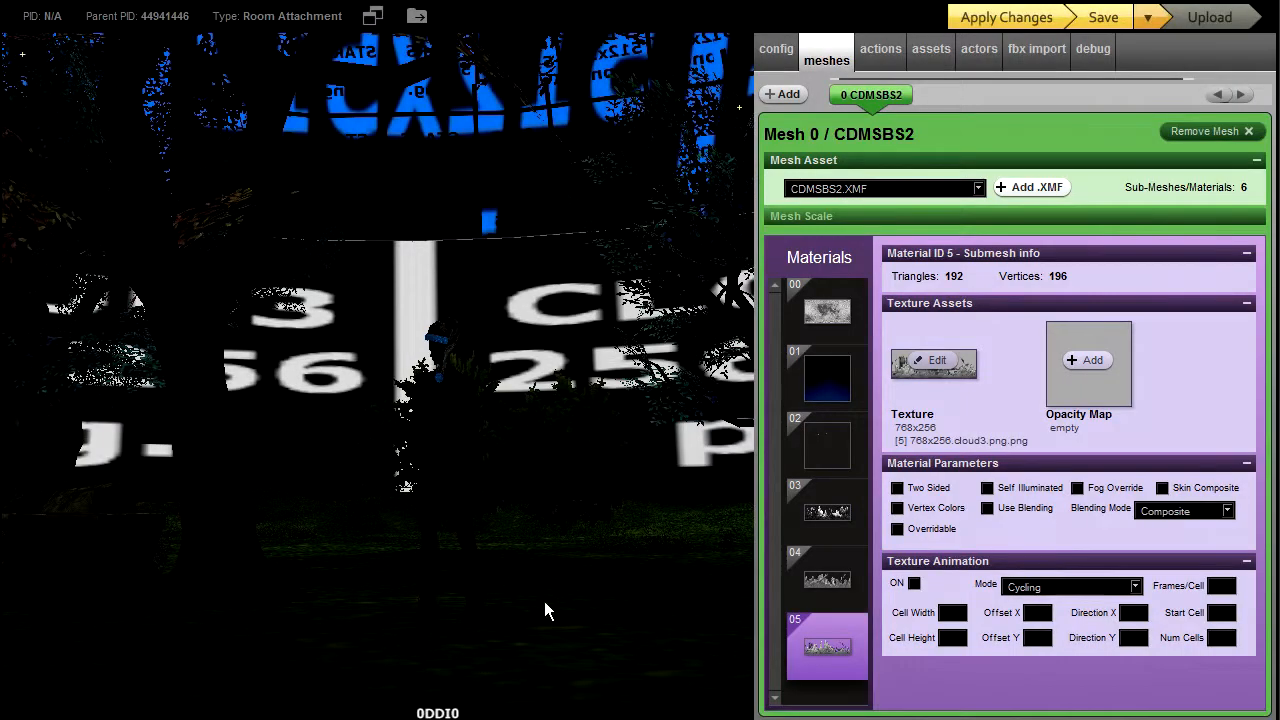
left_click(998, 28)
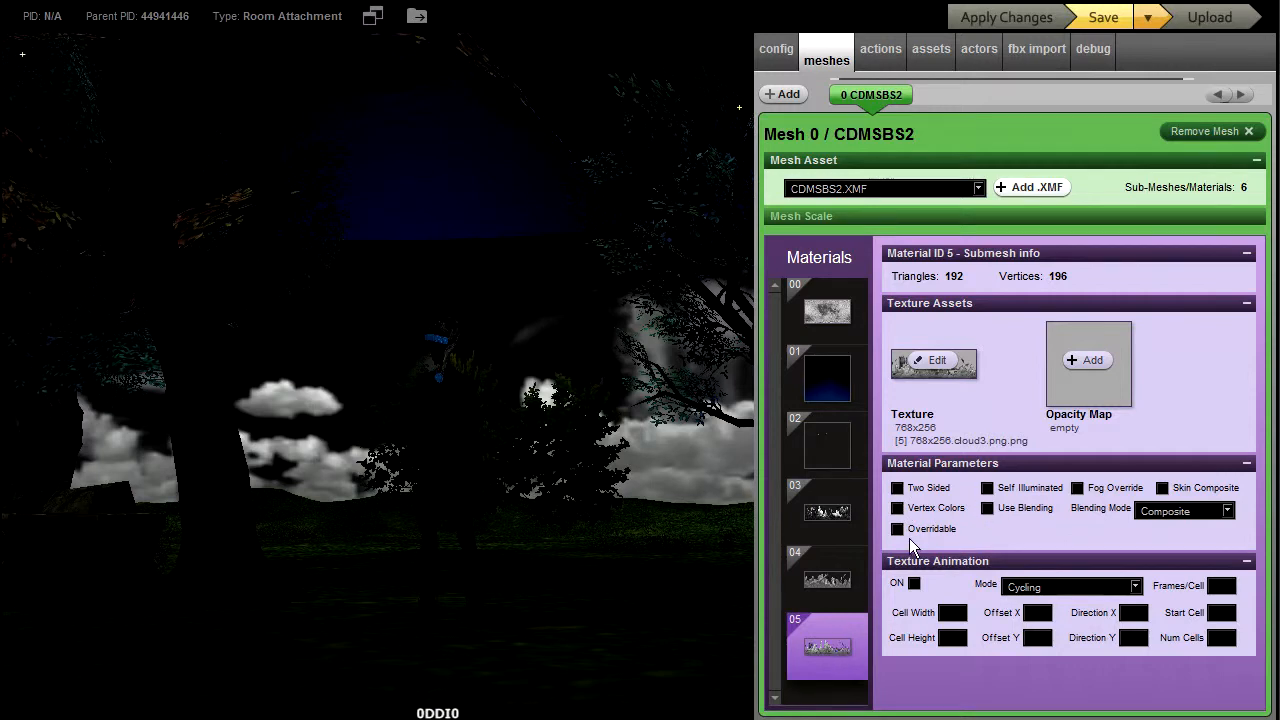
- Enable blending on material 05 with the Additive mode and apply the change
left_click(987, 509)
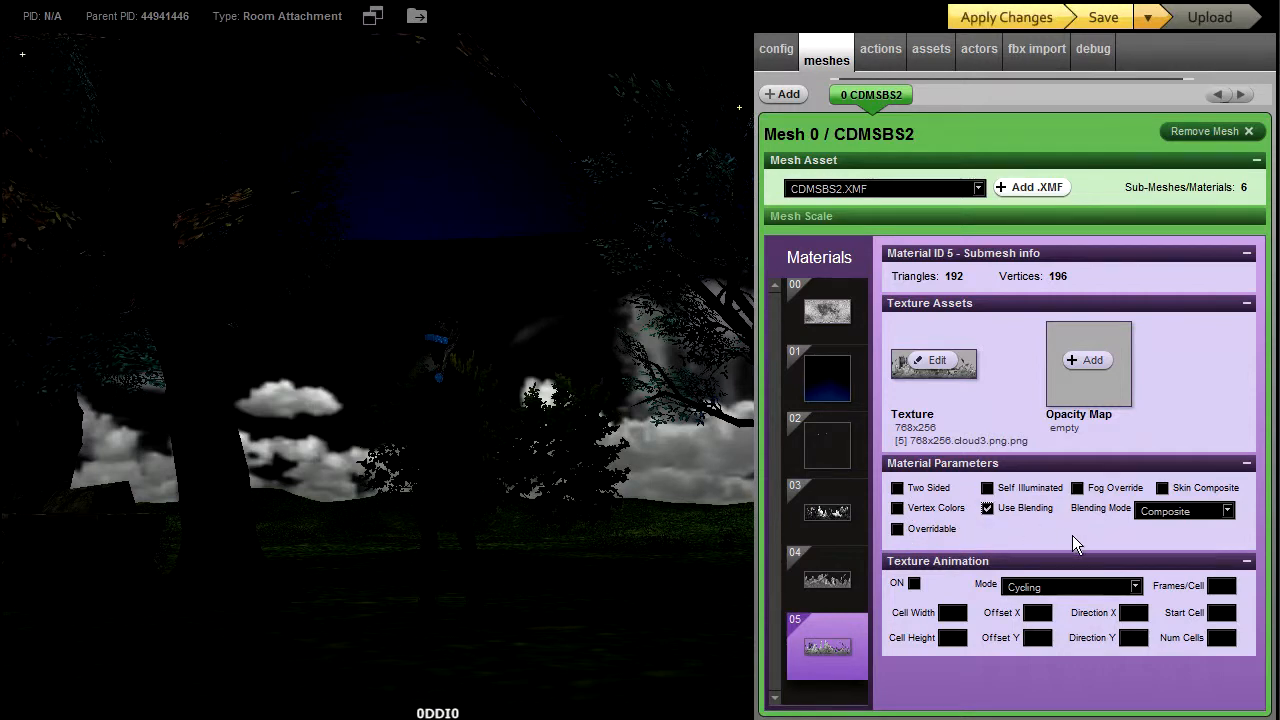
left_click(1227, 512)
left_click(1218, 542)
left_click(1002, 18)
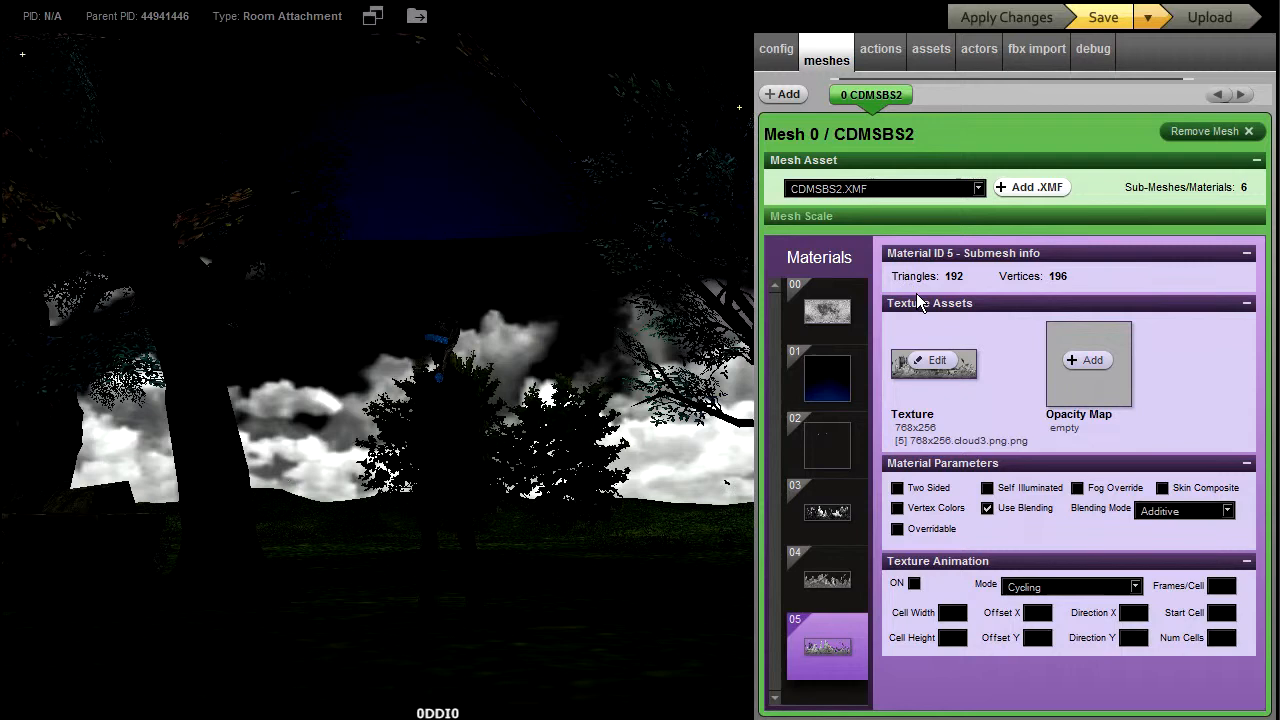
- Make material 05 self illuminated with fog override and apply the changes
left_click(988, 489)
left_click(1077, 489)
left_click(1035, 22)
- Make material 04 self illuminated with fog override and Additive blending, and apply the changes
left_click(836, 582)
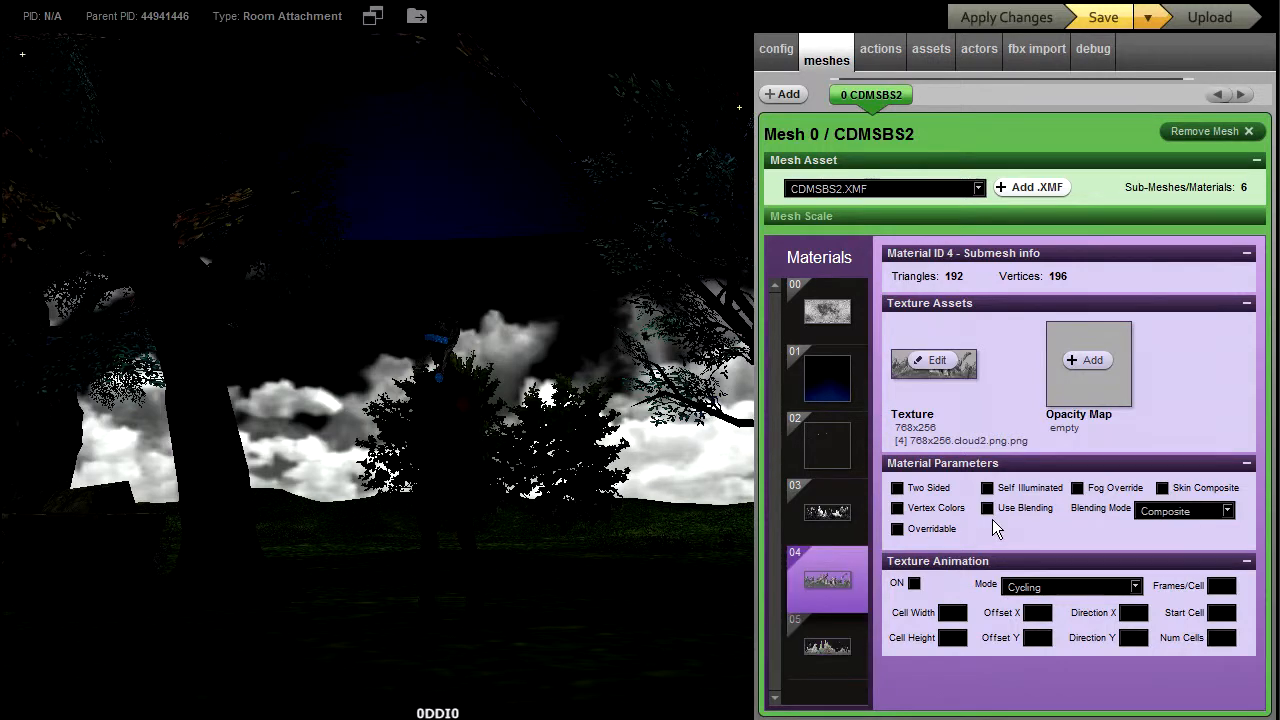
left_click(988, 509)
left_click(988, 489)
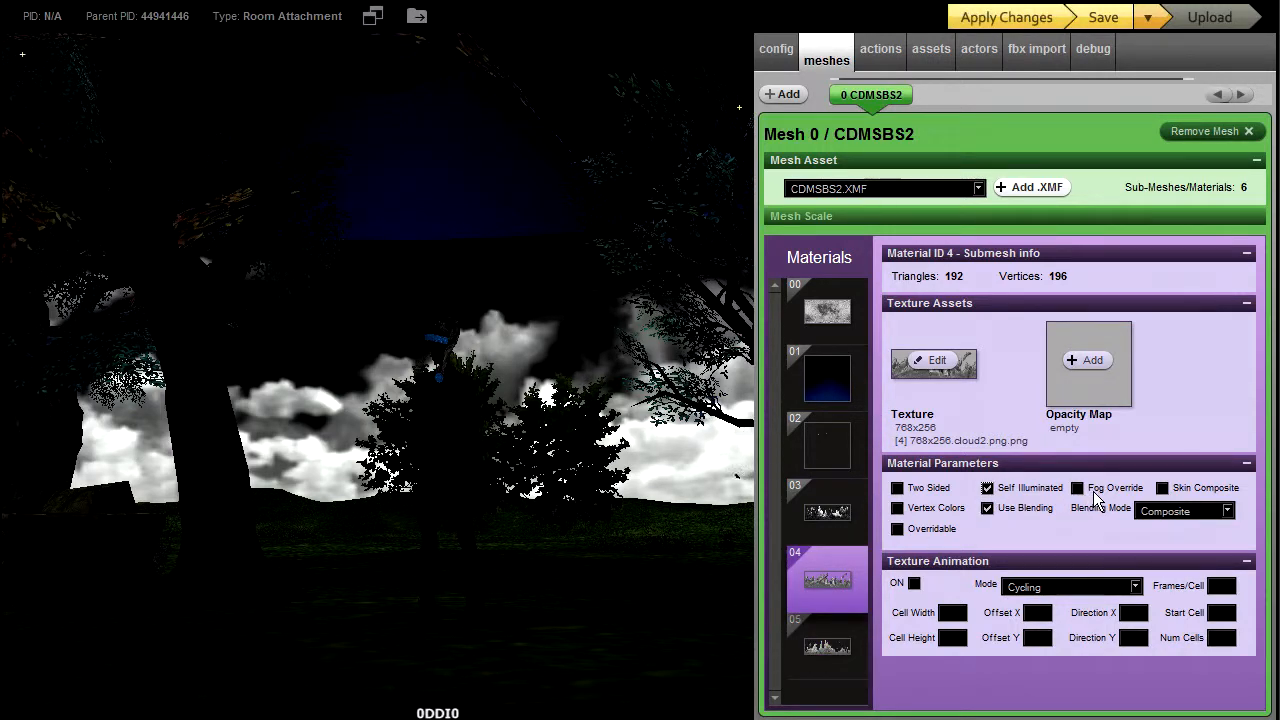
left_click(1077, 488)
left_click(1227, 511)
left_click(1208, 541)
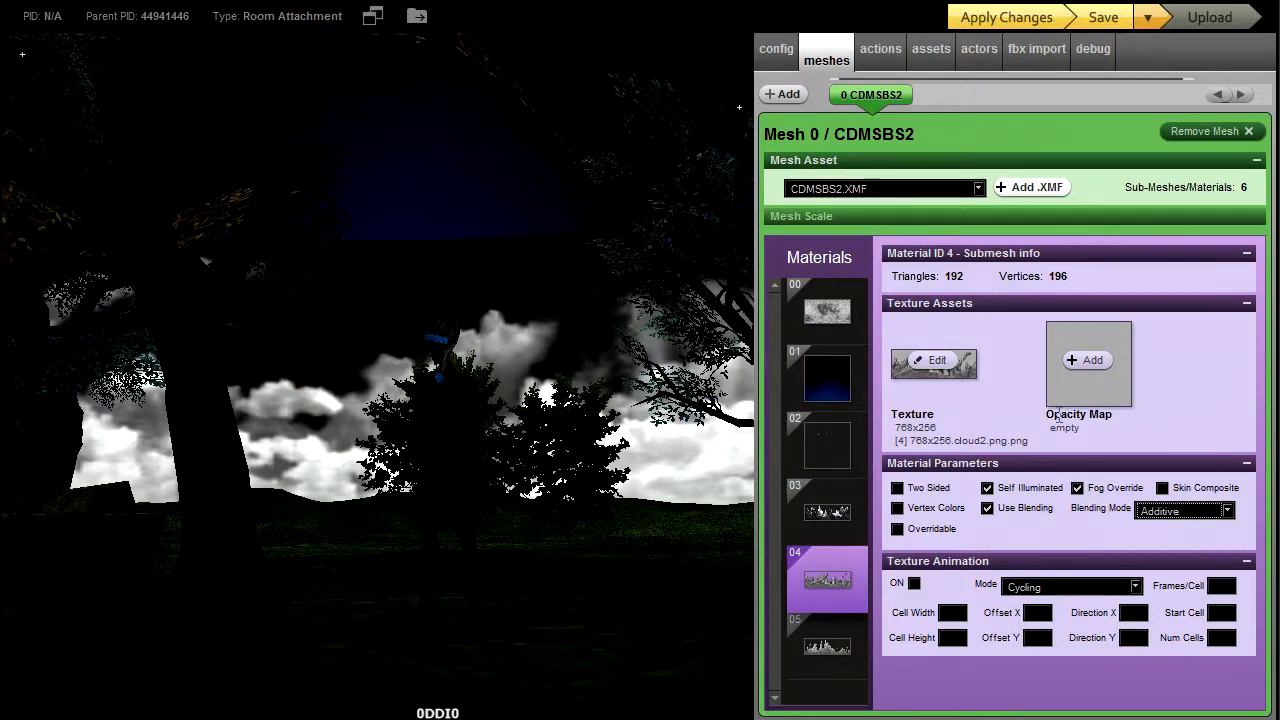
left_click(1028, 21)
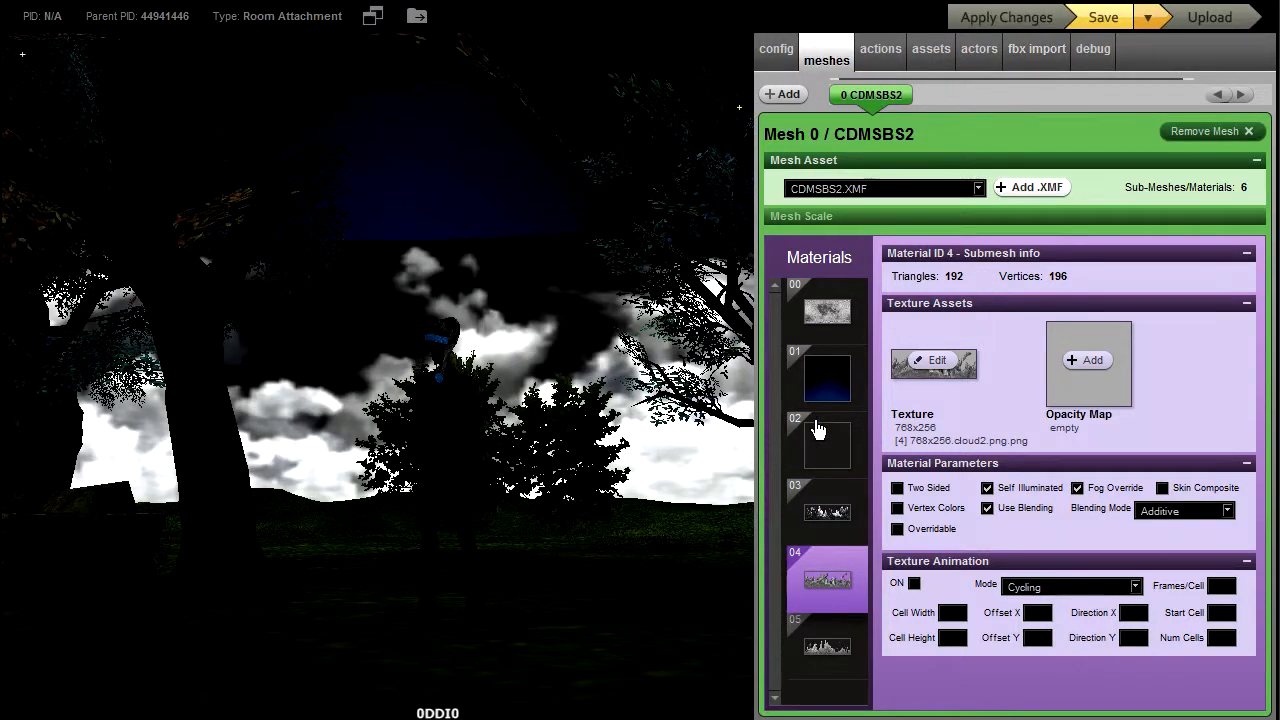
- Make material 03 self illuminated with fog override and Additive blending, and apply the changes
left_click(836, 514)
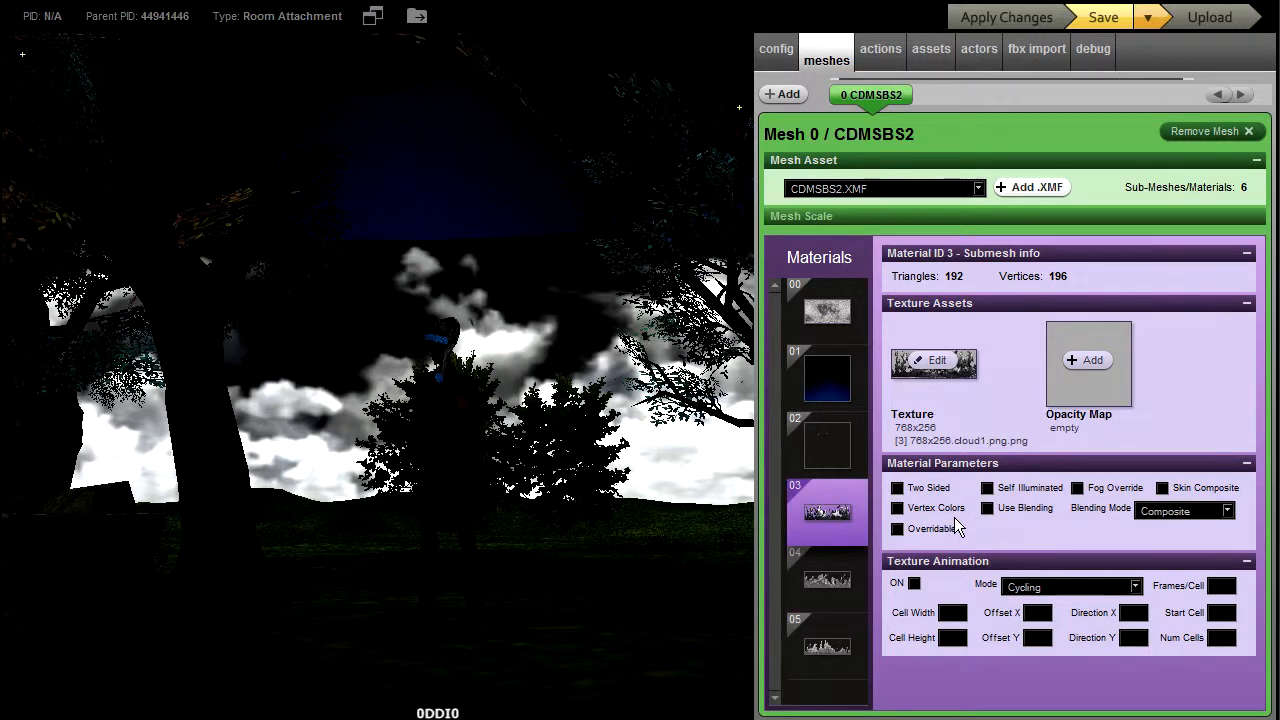
left_click(986, 508)
left_click(987, 488)
left_click(1077, 488)
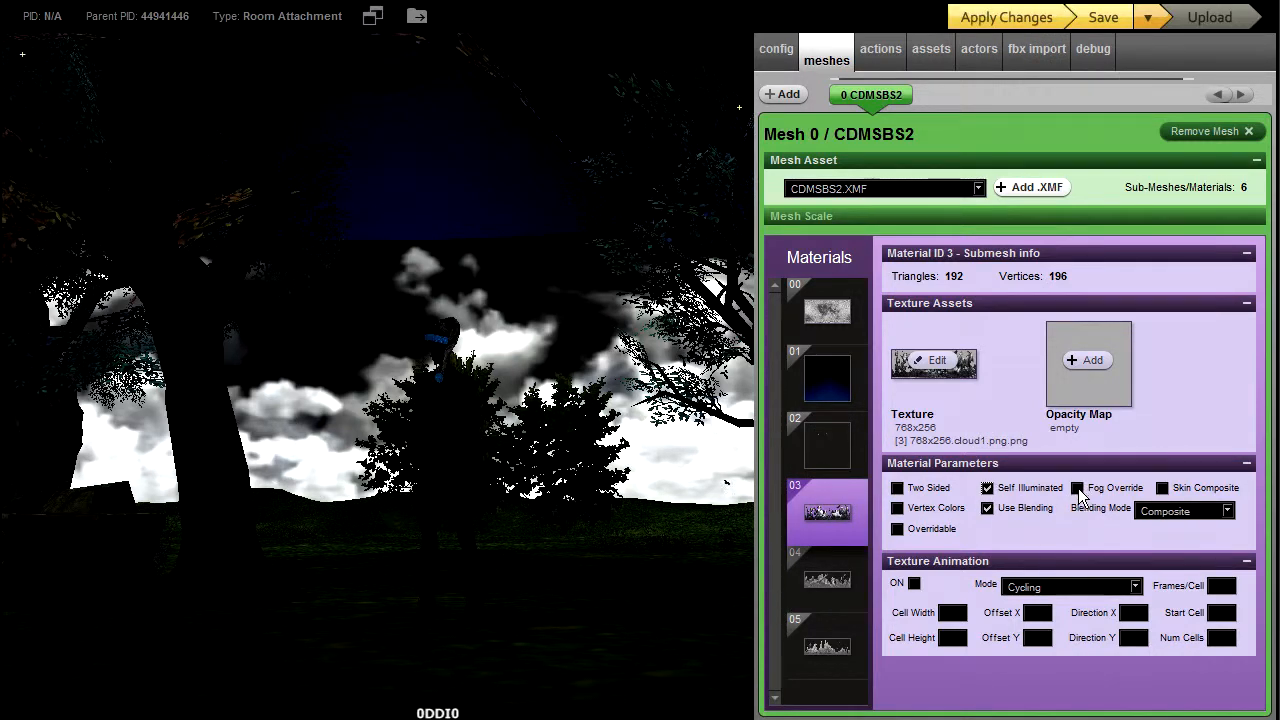
left_click(1227, 514)
left_click(1214, 542)
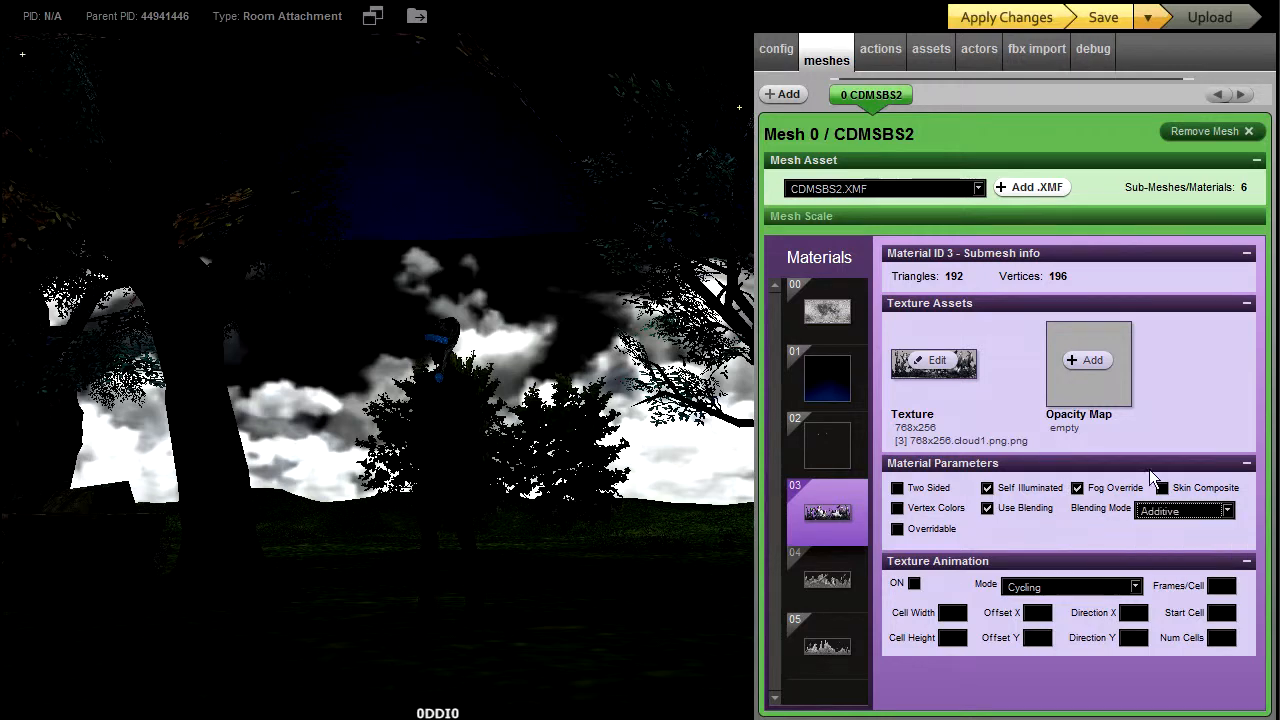
left_click(1007, 18)
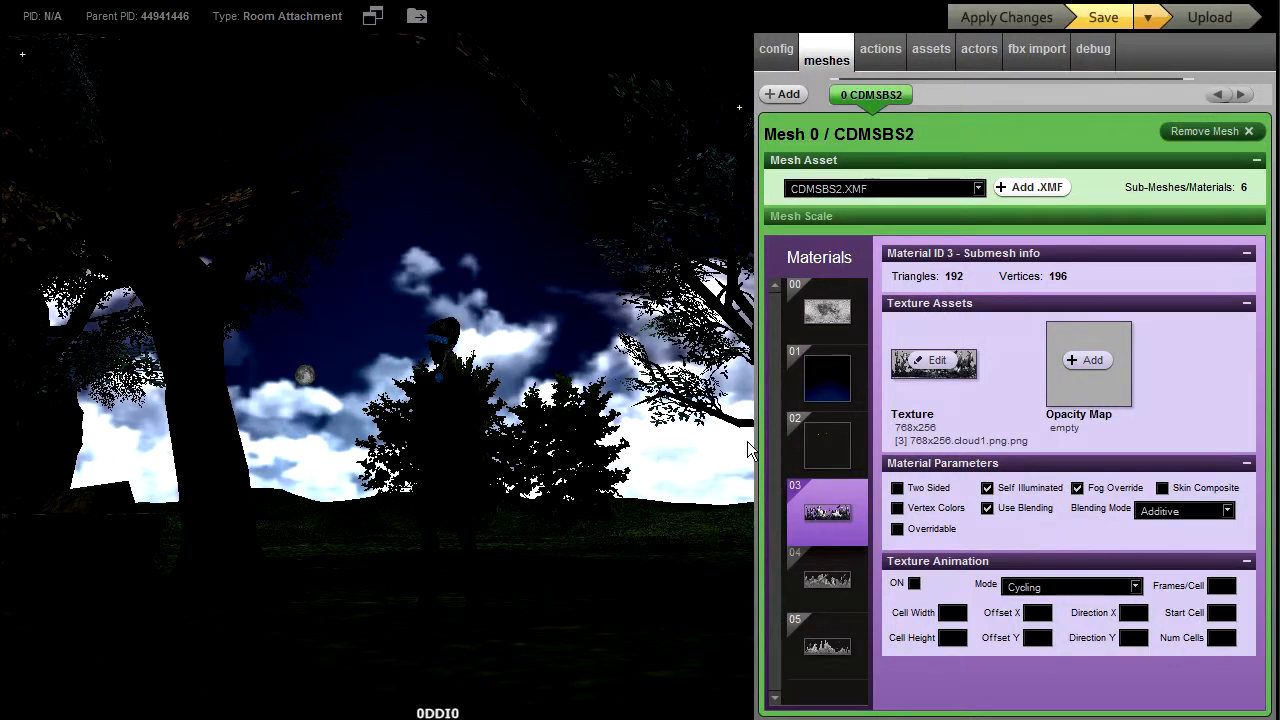
- Turn off blending on the stars material 02 and apply the change
left_click_drag(672, 470, 654, 471)
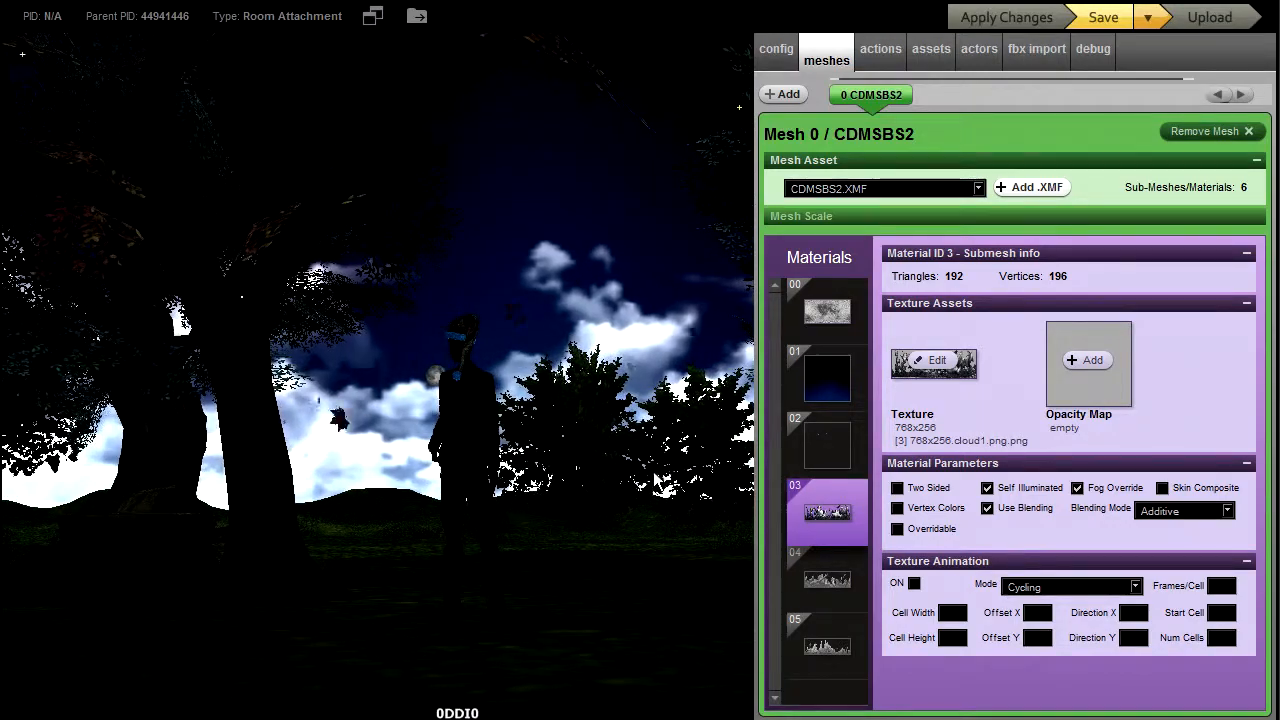
scroll(592, 566, "up", 6)
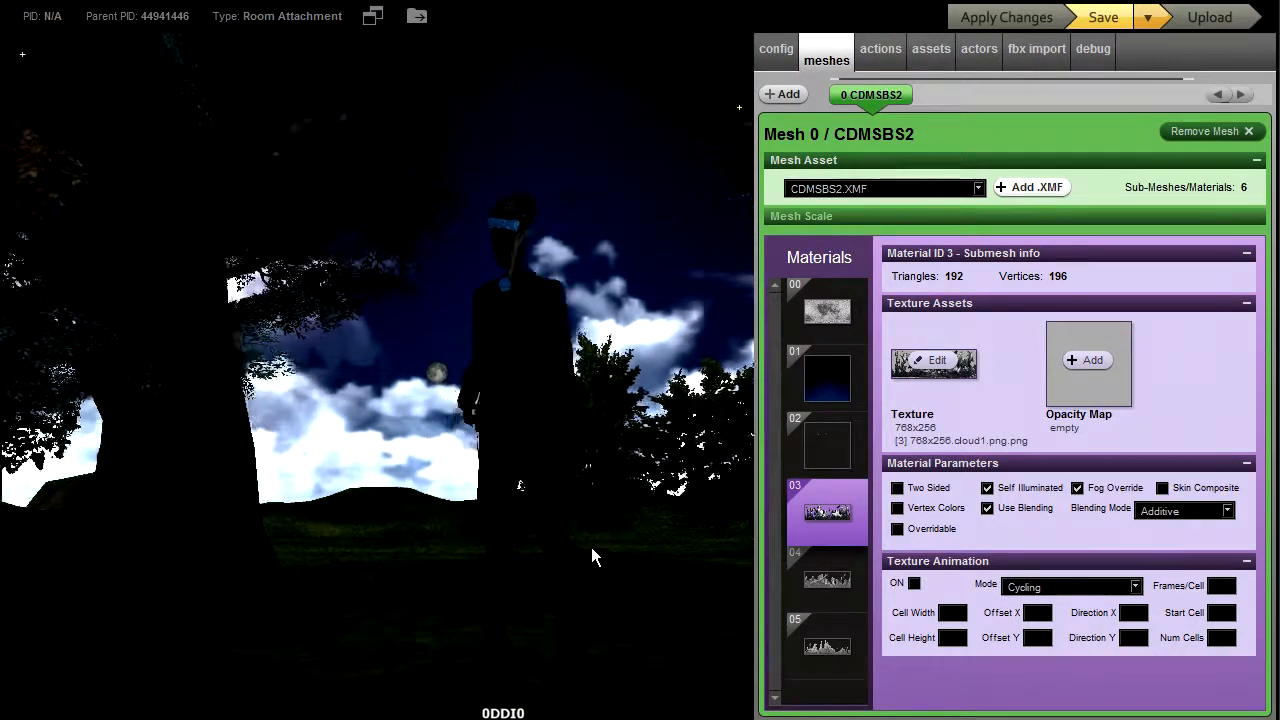
scroll(572, 505, "up", 7)
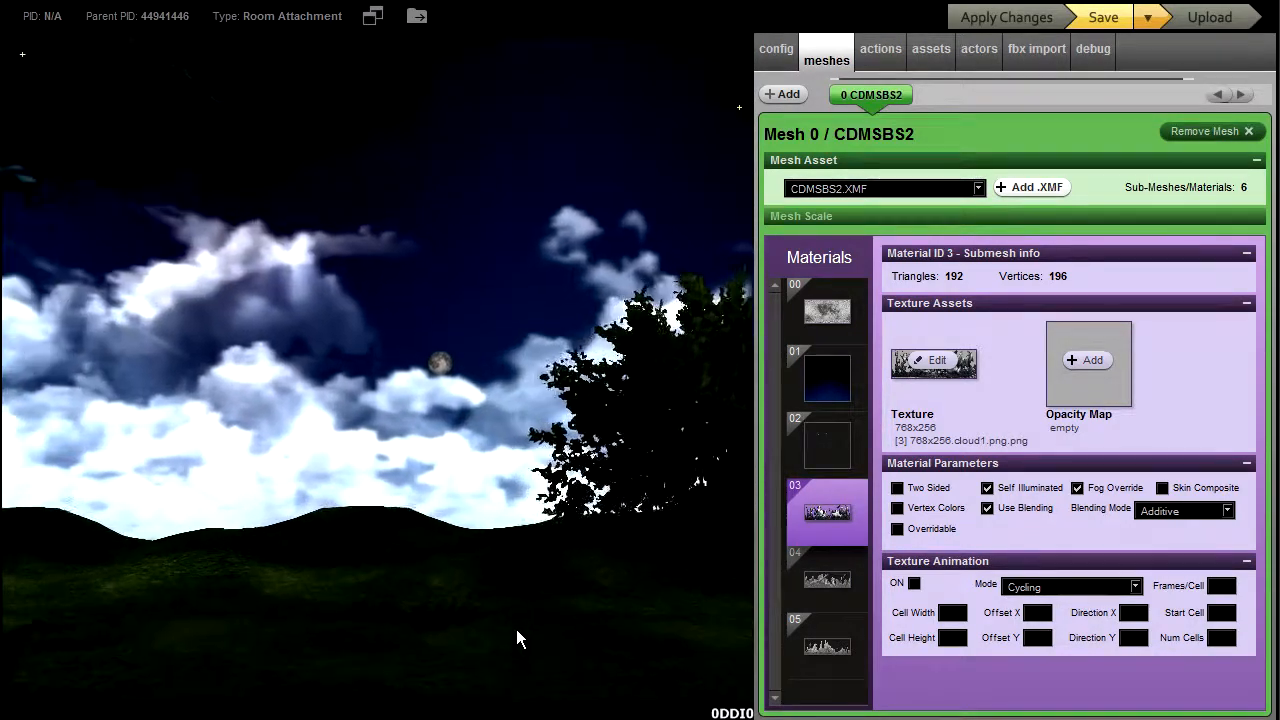
scroll(514, 632, "up", 6)
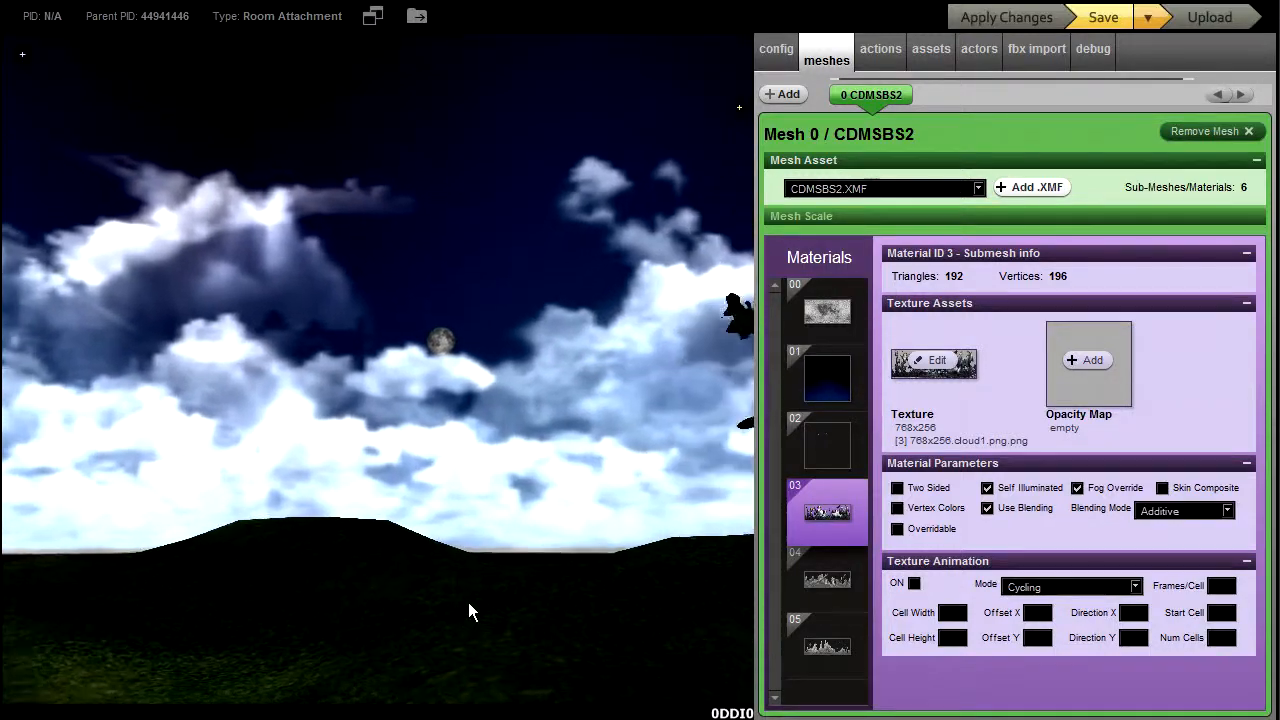
left_click_drag(422, 643, 333, 617, "shift")
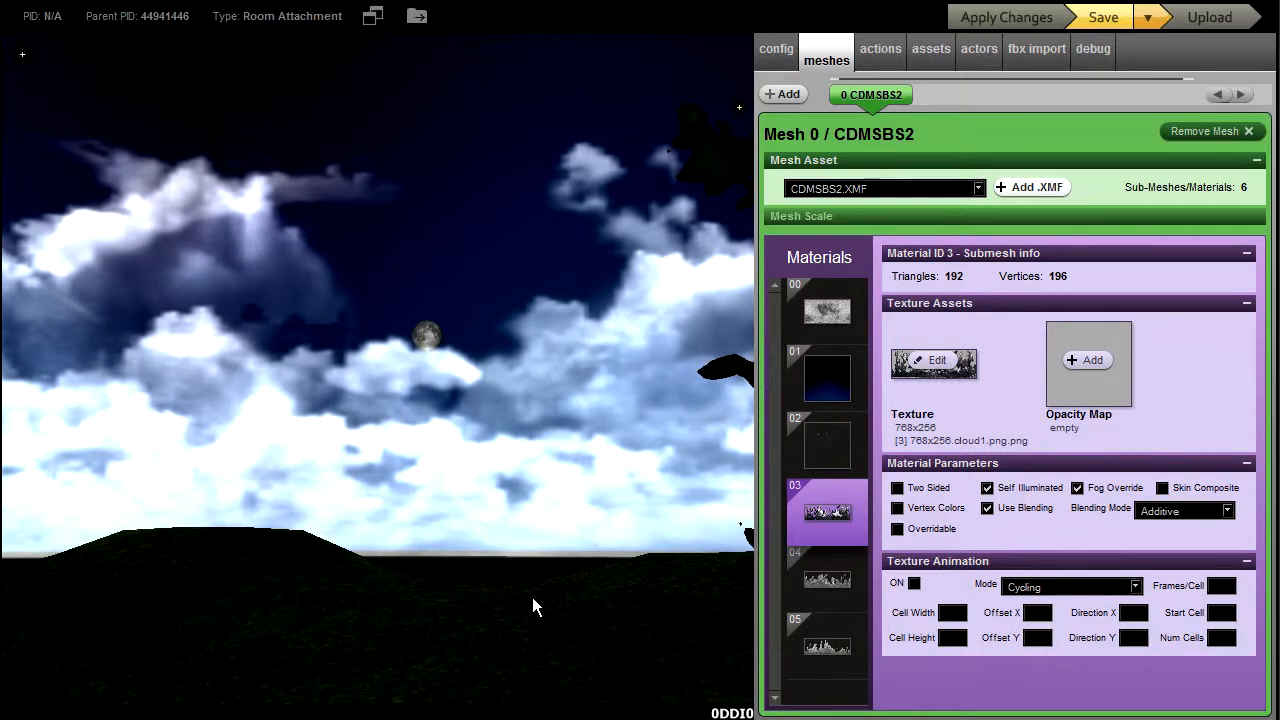
left_click(829, 443)
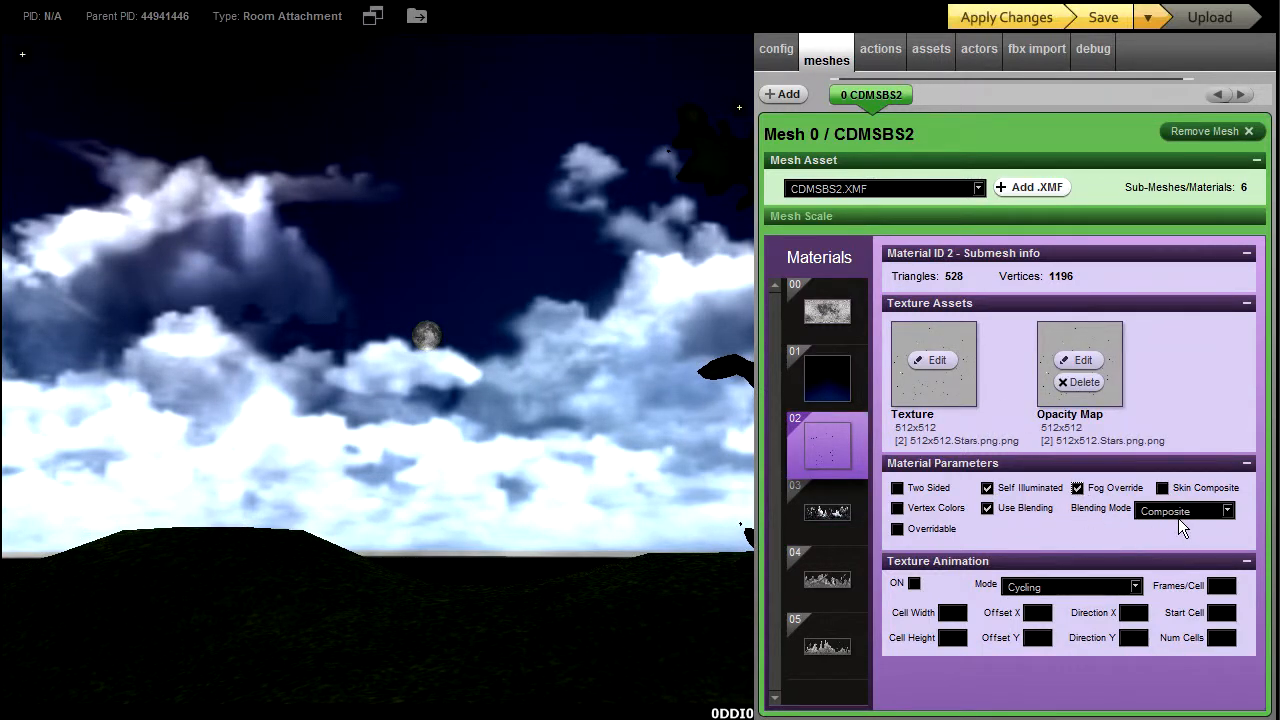
left_click(988, 510)
left_click(1012, 15)
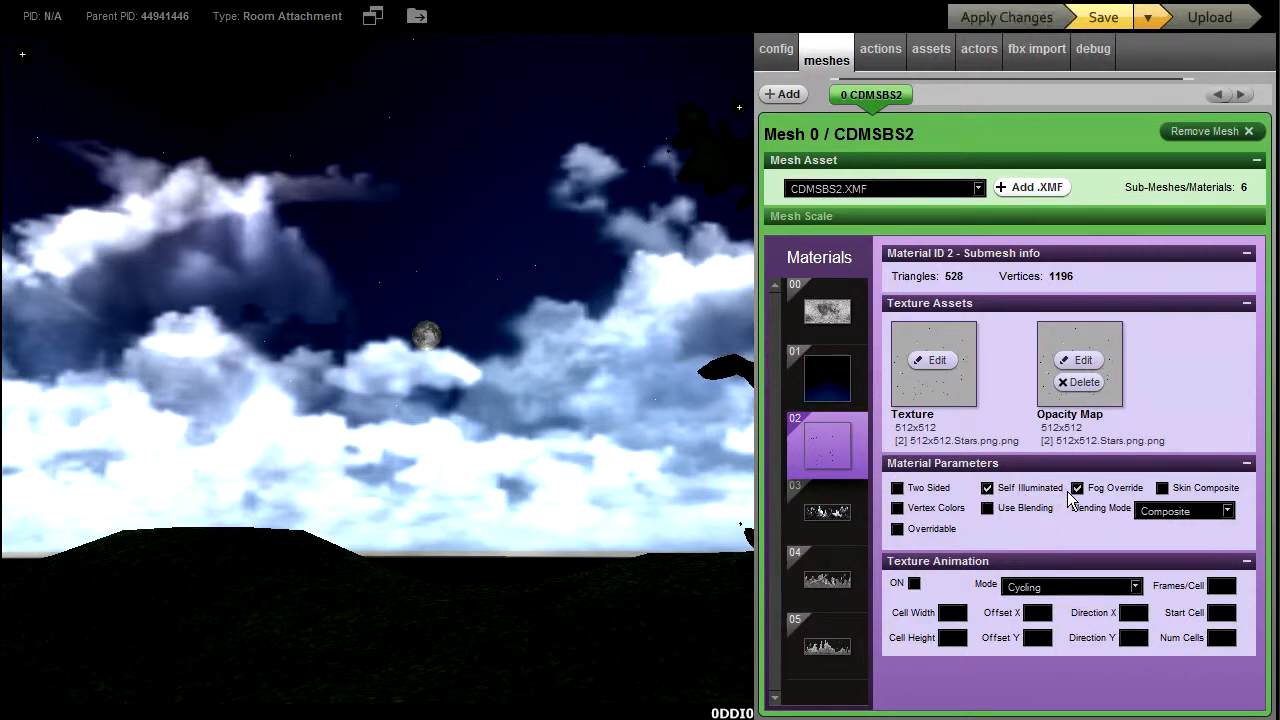
- Enable vertex colors on cloud materials 05 and 04, applying the change after each one
left_click_drag(618, 504, 618, 460)
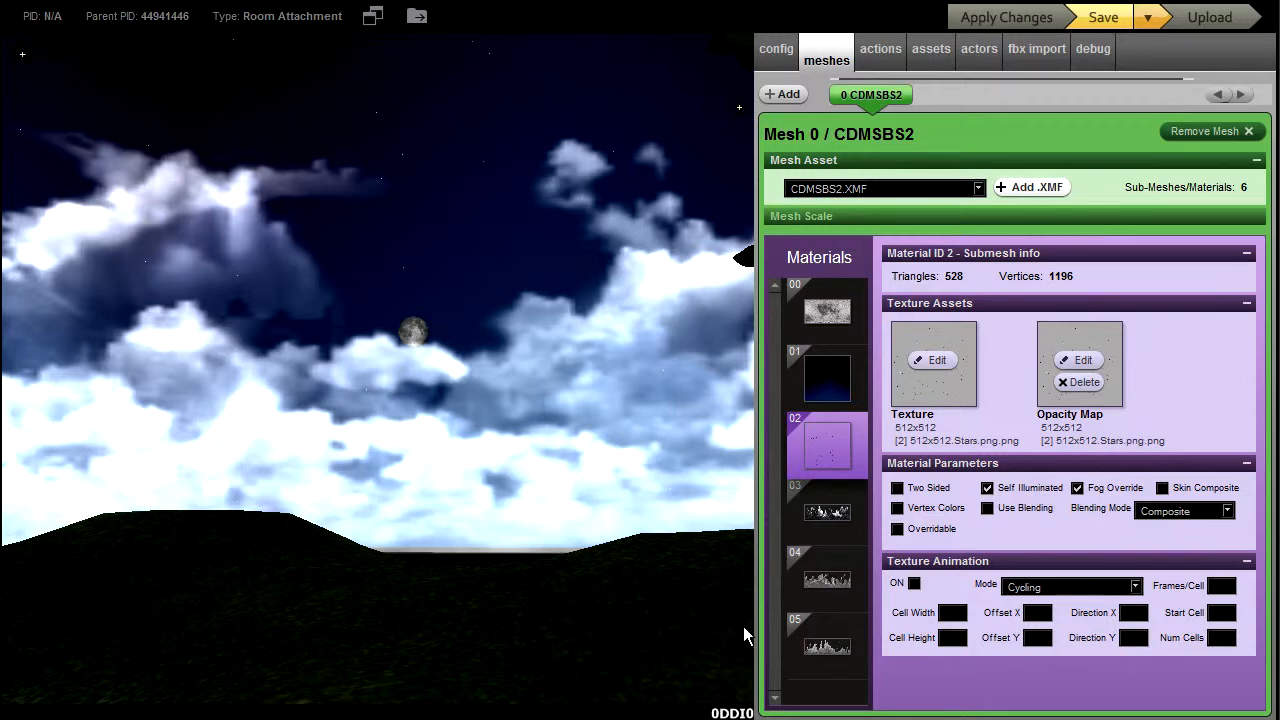
left_click(827, 649)
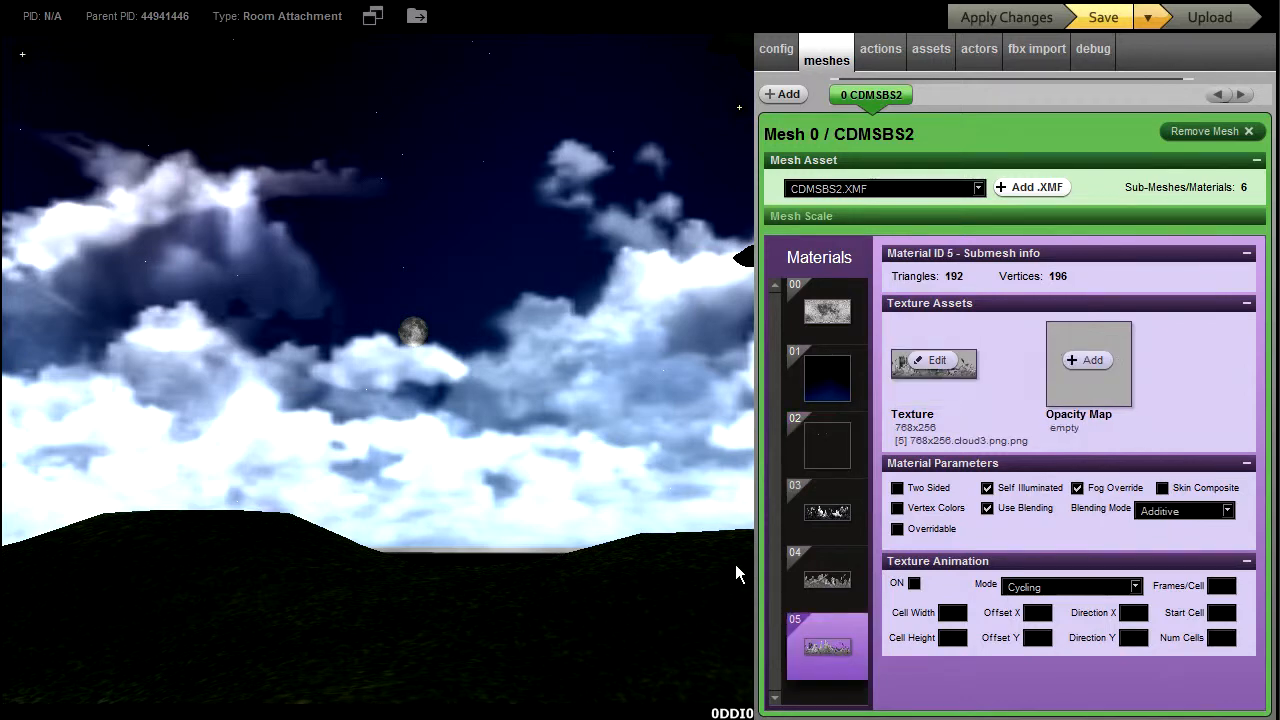
left_click(899, 510)
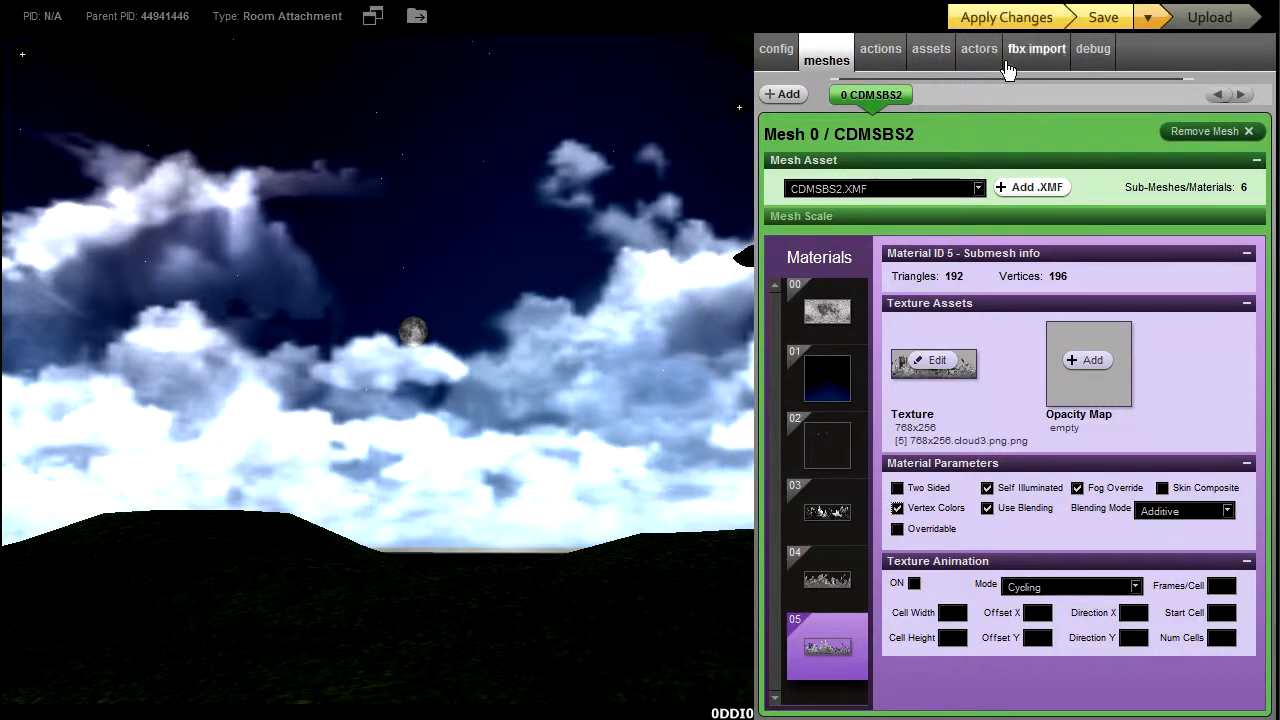
left_click(1004, 22)
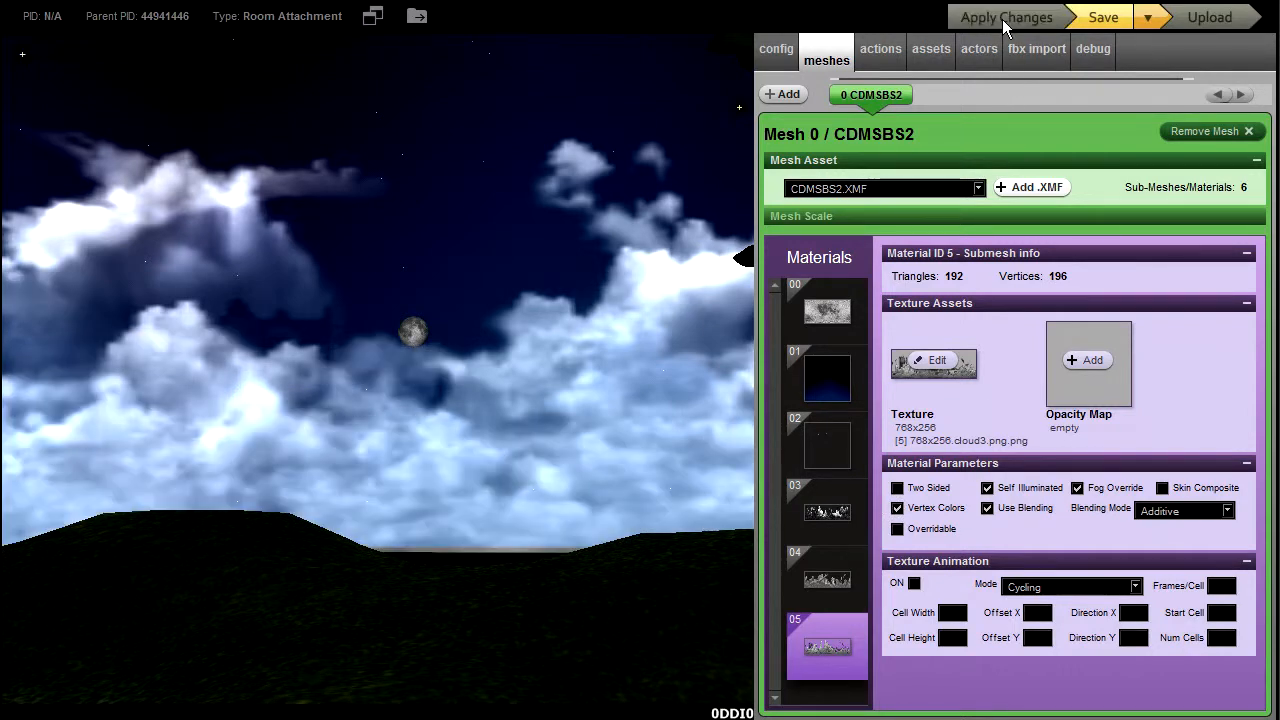
left_click(845, 578)
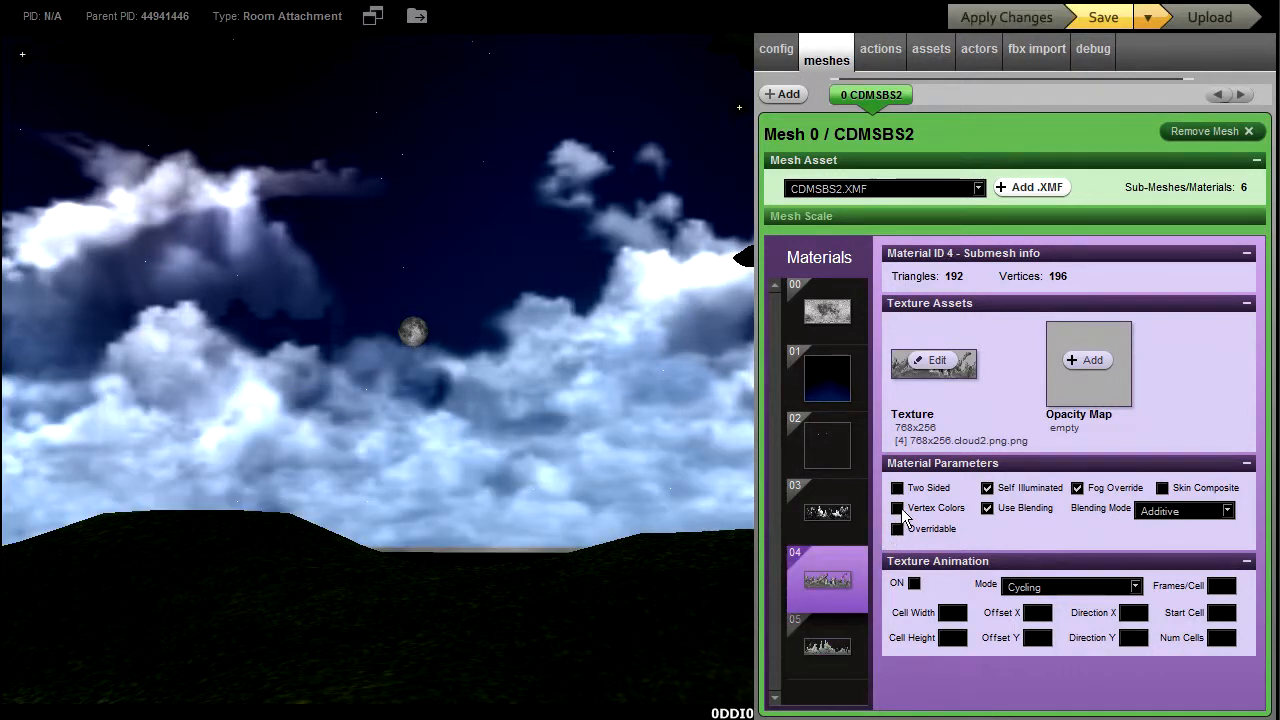
left_click(899, 509)
left_click(1001, 21)
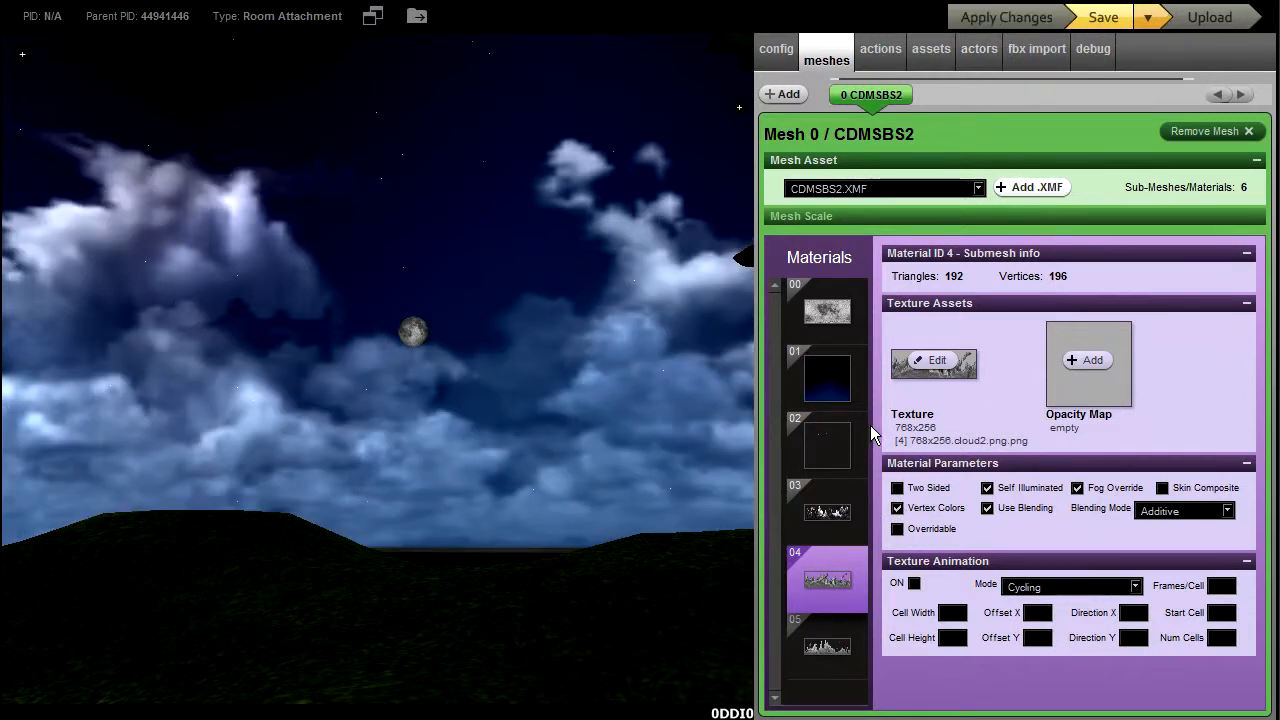
- Try vertex colors on material 03 with the change applied, and turn them off again
left_click(840, 515)
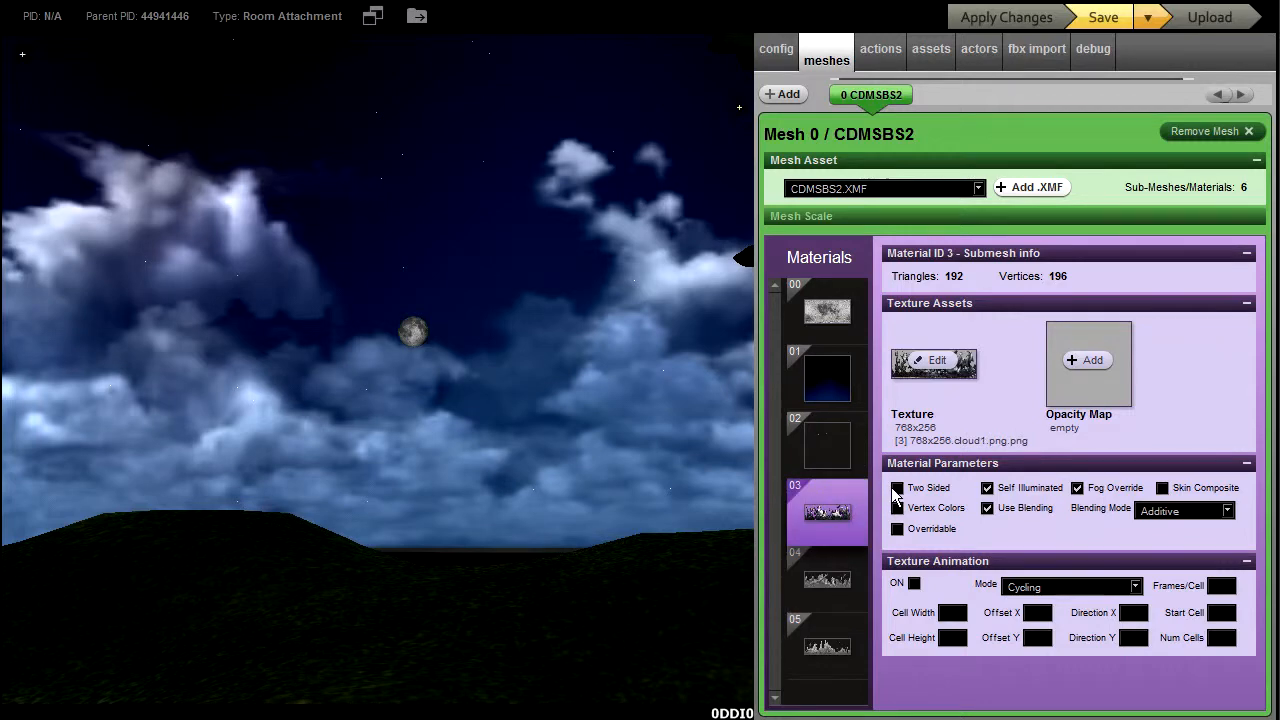
left_click(897, 508)
left_click(977, 20)
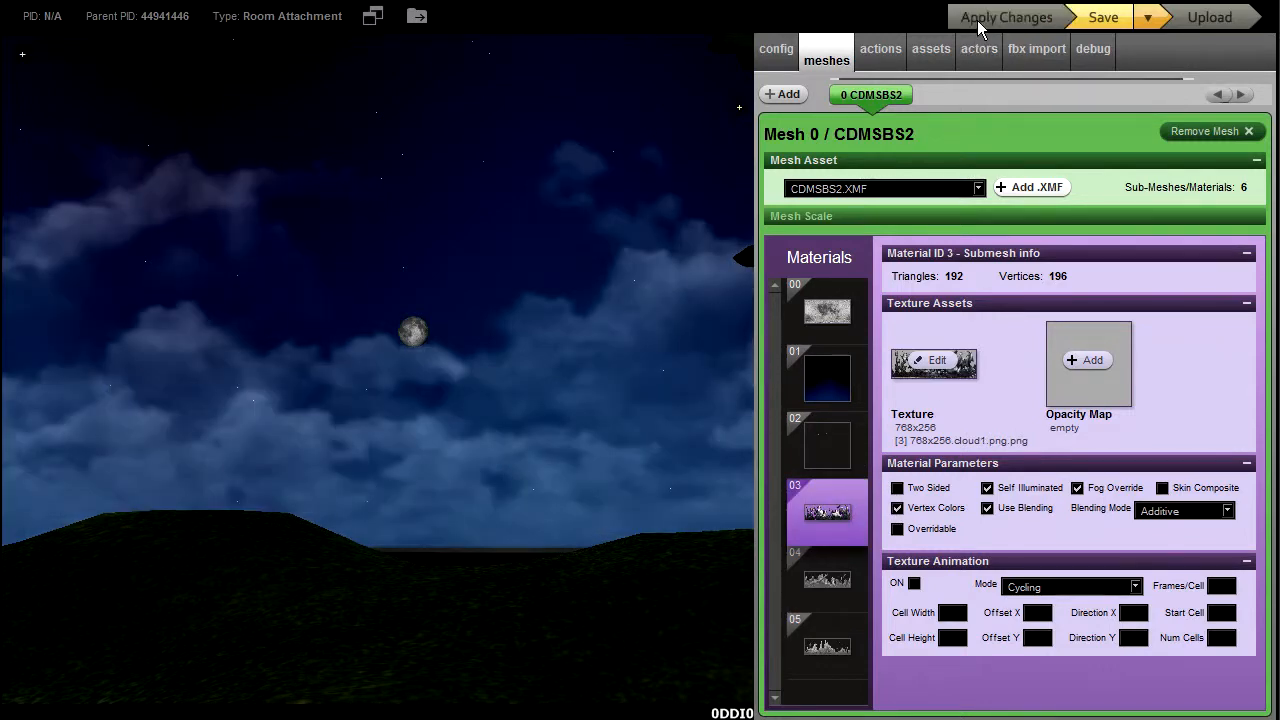
left_click(897, 508)
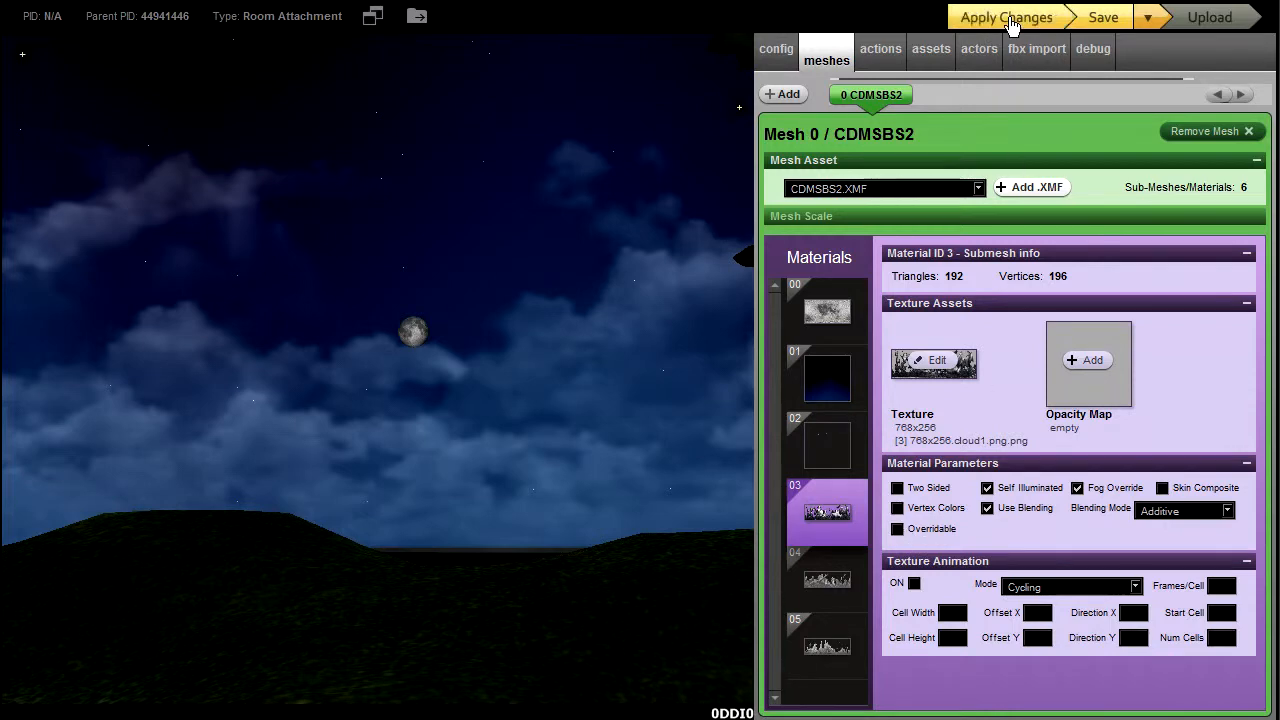
left_click(1012, 20)
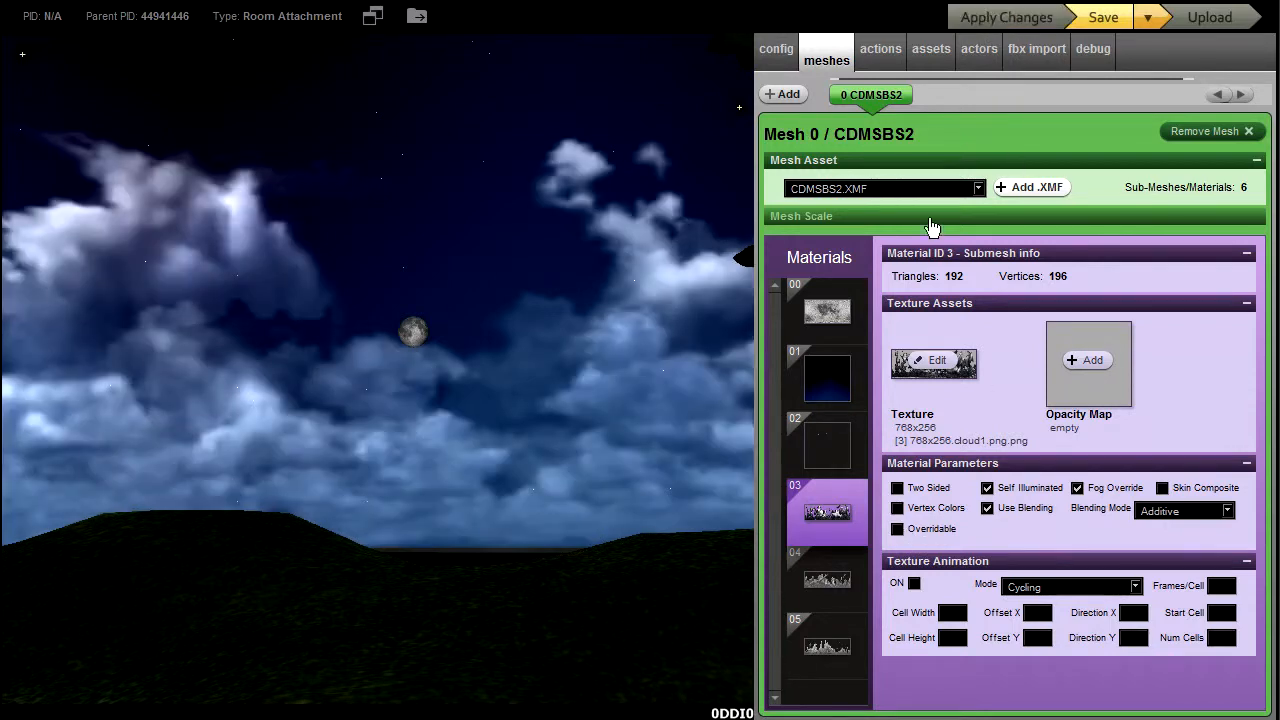
- Turn vertex colors off on material 04, turn them back on and apply the change
left_click(843, 577)
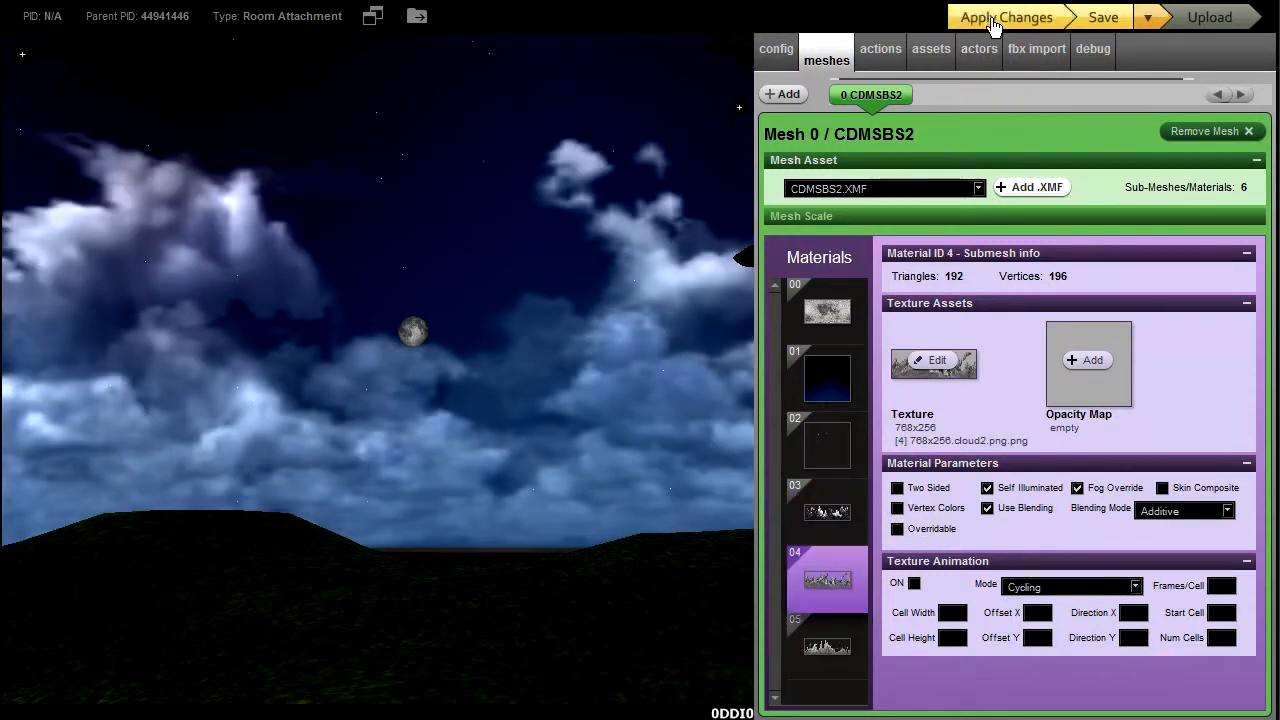
left_click(993, 22)
left_click(897, 509)
left_click(993, 22)
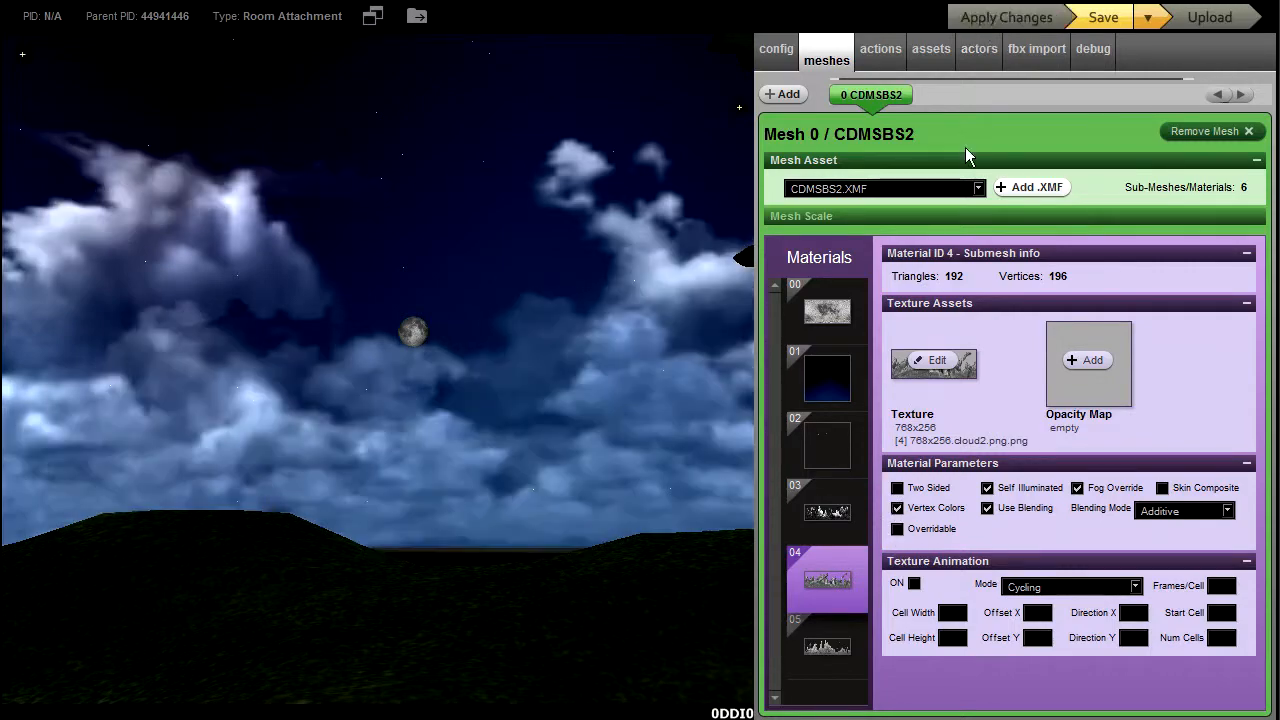
- Try material 05 without vertex colors, apply the change and look over the clouds
left_click(845, 648)
left_click(985, 22)
left_click_drag(577, 447, 840, 457)
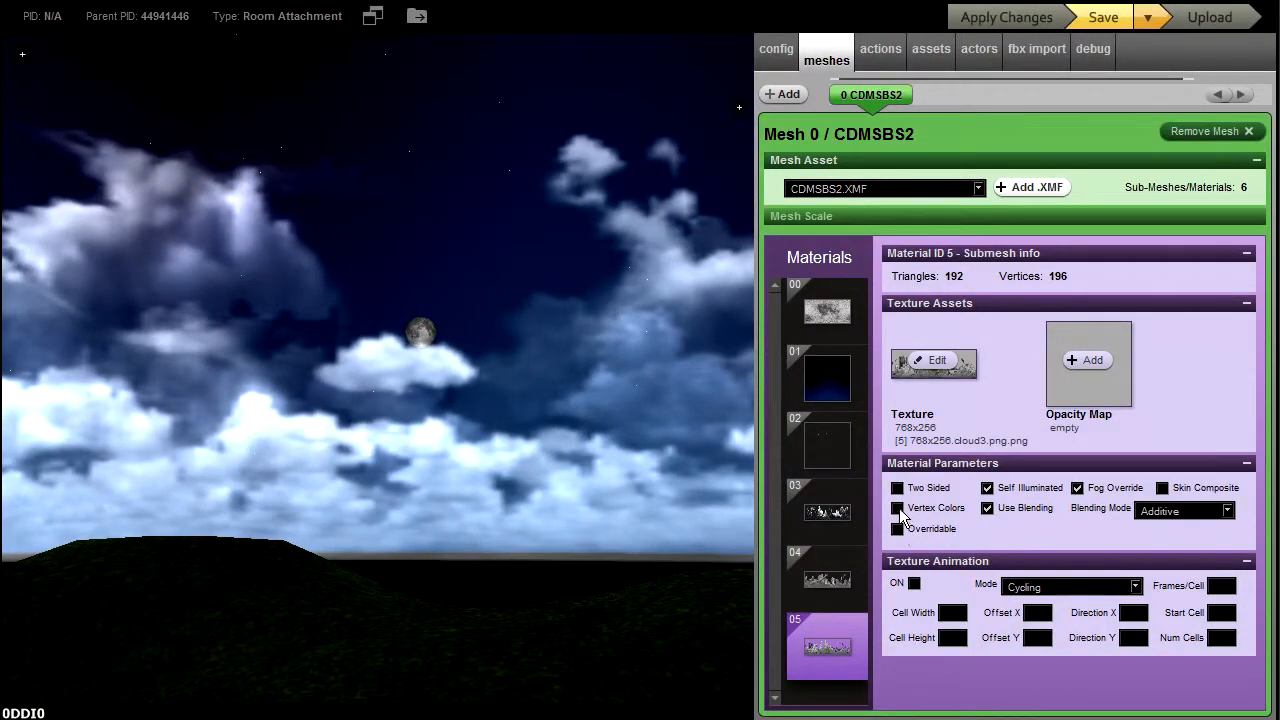
- Try vertex colors off on material 04 and on for material 05, and look over the applied result
left_click(845, 582)
left_click(983, 30)
left_click_drag(514, 521, 893, 500)
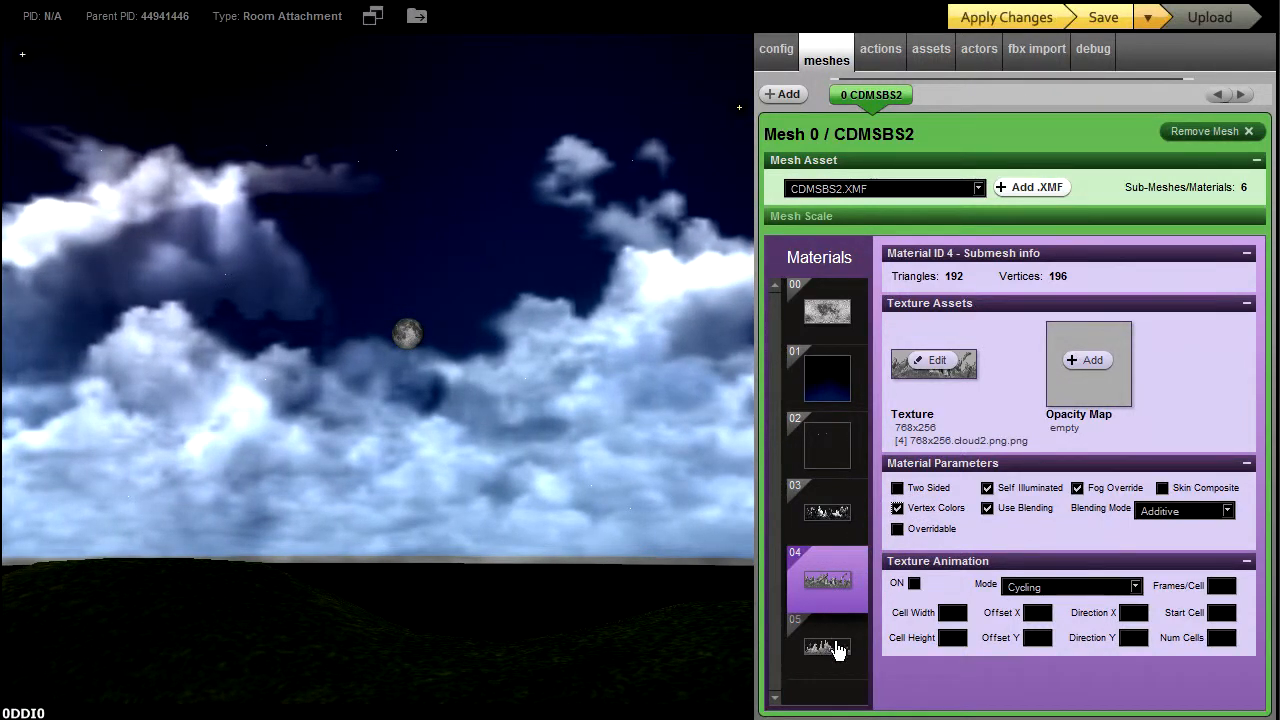
- Switch vertex colors off again on material 05, keep them on for material 04, and apply the changes
left_click(828, 647)
left_click(897, 508)
left_click(983, 22)
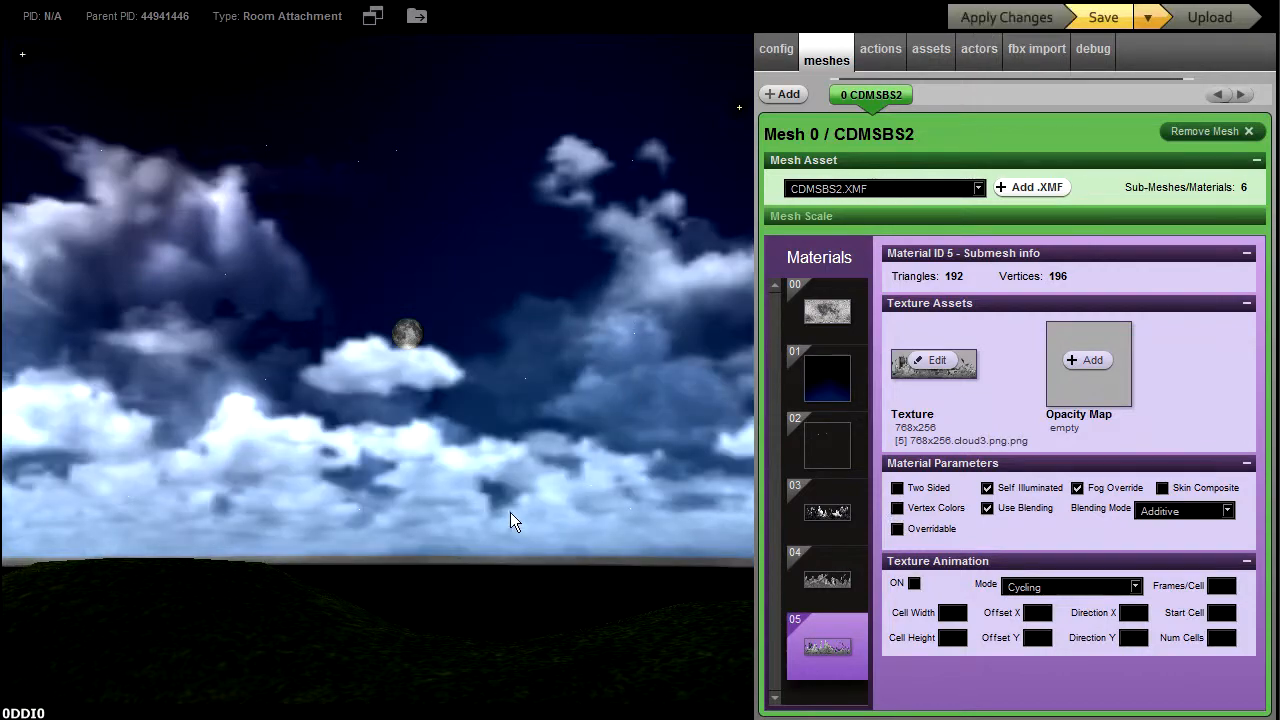
mouse_move(511, 551)
left_mouse_down()
mouse_move(574, 555)
mouse_move(488, 553)
left_mouse_up()
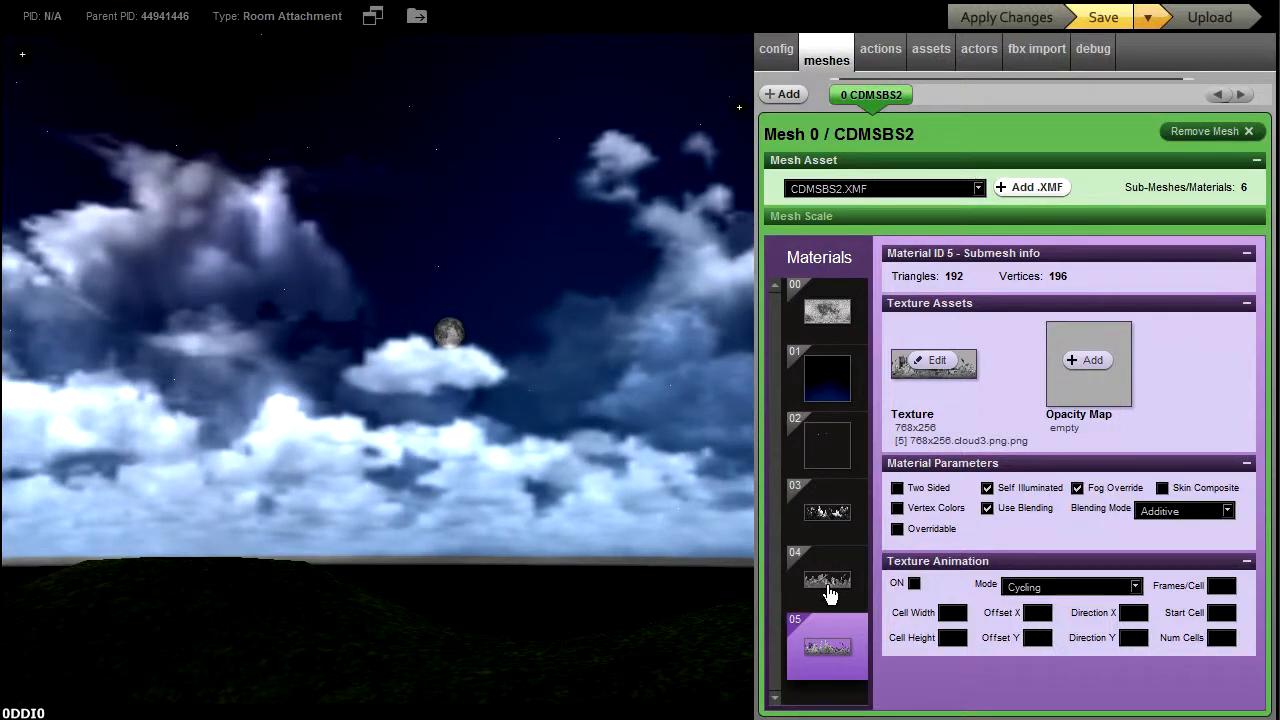
- Re-enable vertex colors on material 05 alongside material 04, apply the change and look around the sky
left_click(897, 509)
left_click(845, 573)
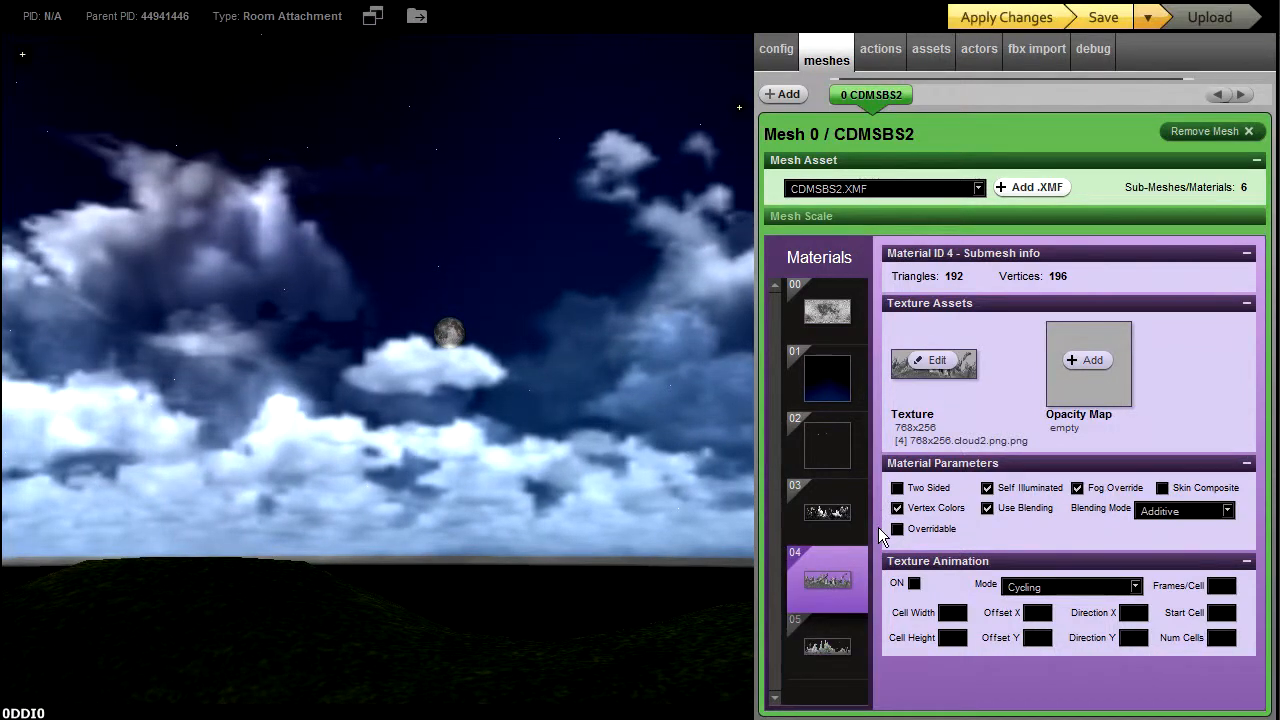
left_click(985, 22)
left_click_drag(593, 441, 1076, 442)
left_click_drag(556, 429, 788, 429)
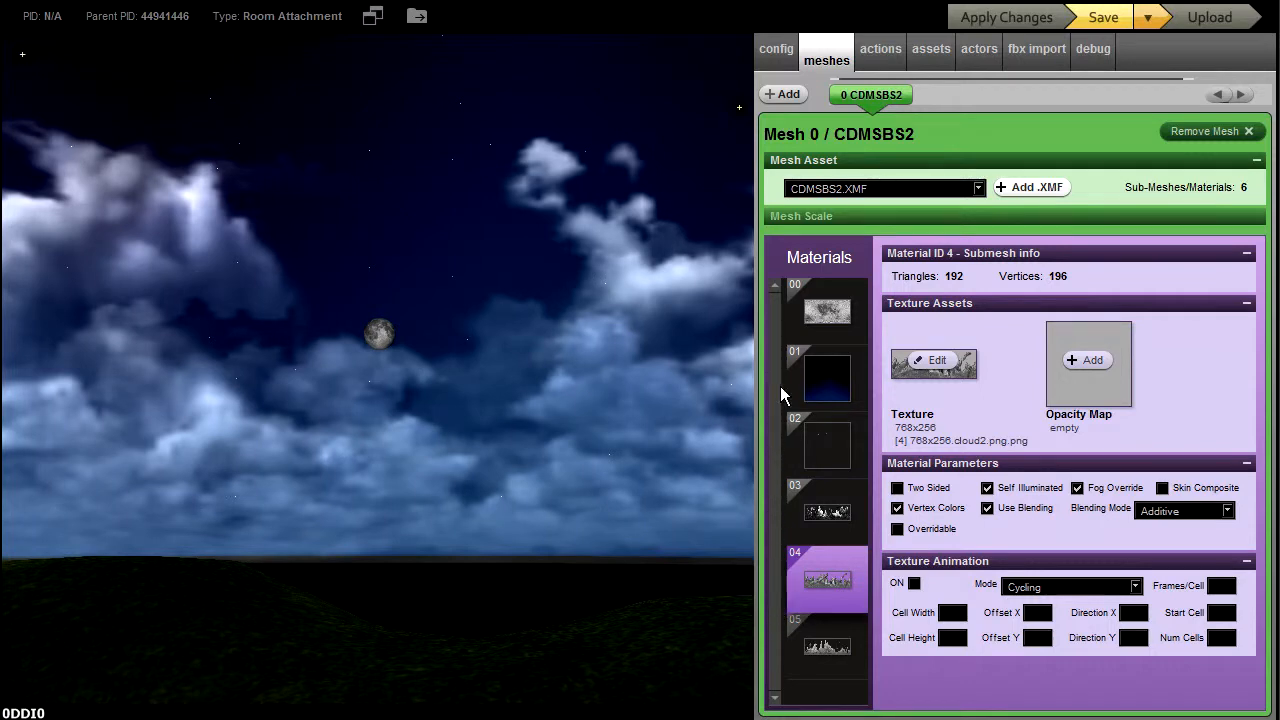
- Make the moon material 00 self illuminated with fog override and Additive blending, and apply the changes
left_click(828, 314)
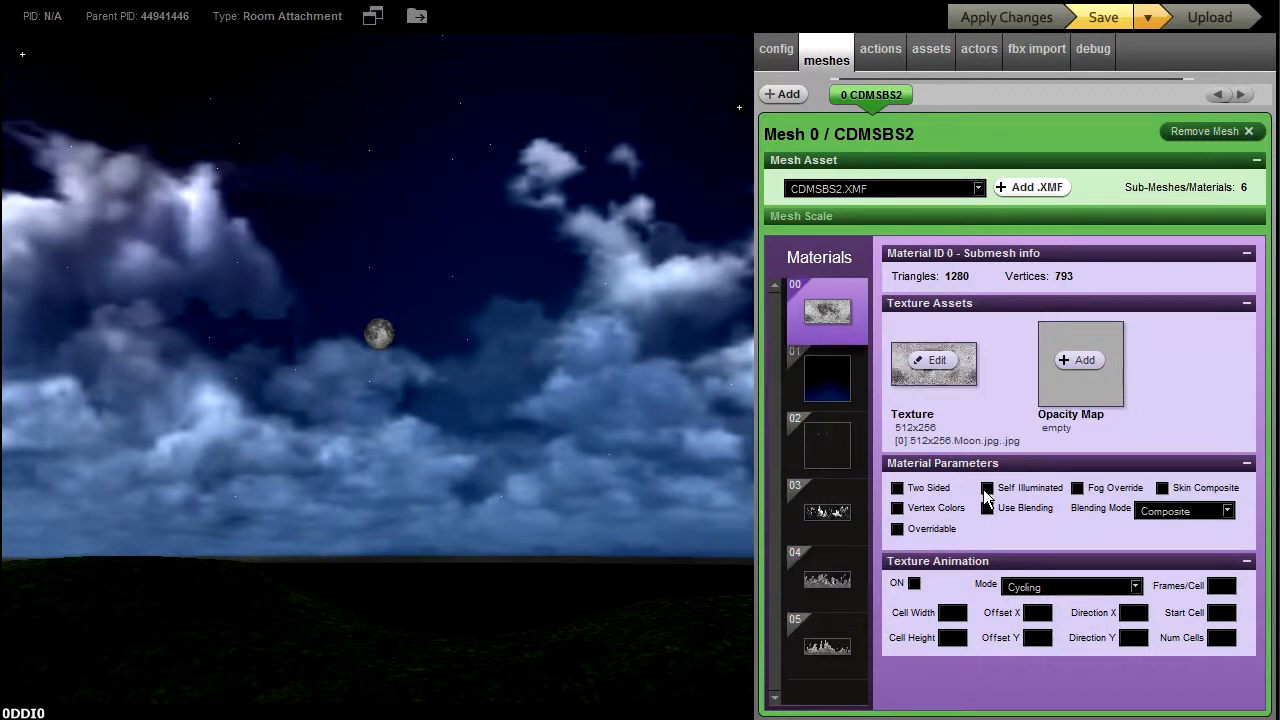
left_click(987, 488)
left_click(1224, 514)
left_click(1215, 539)
left_click(1078, 489)
left_click(999, 24)
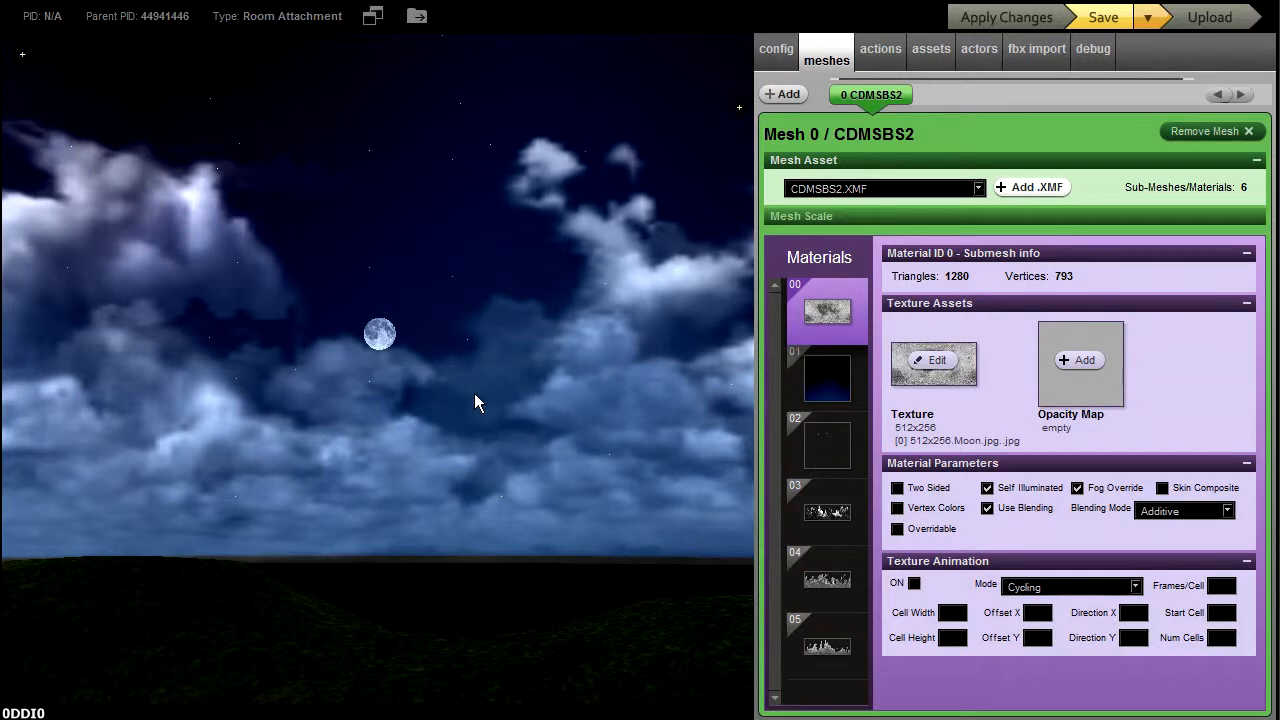
- Enable Two Sided and Vertex Colors on the moon material 00, applying the changes after each option
right_click_drag(462, 368, 485, 719)
right_click_drag(513, 522, 580, 719)
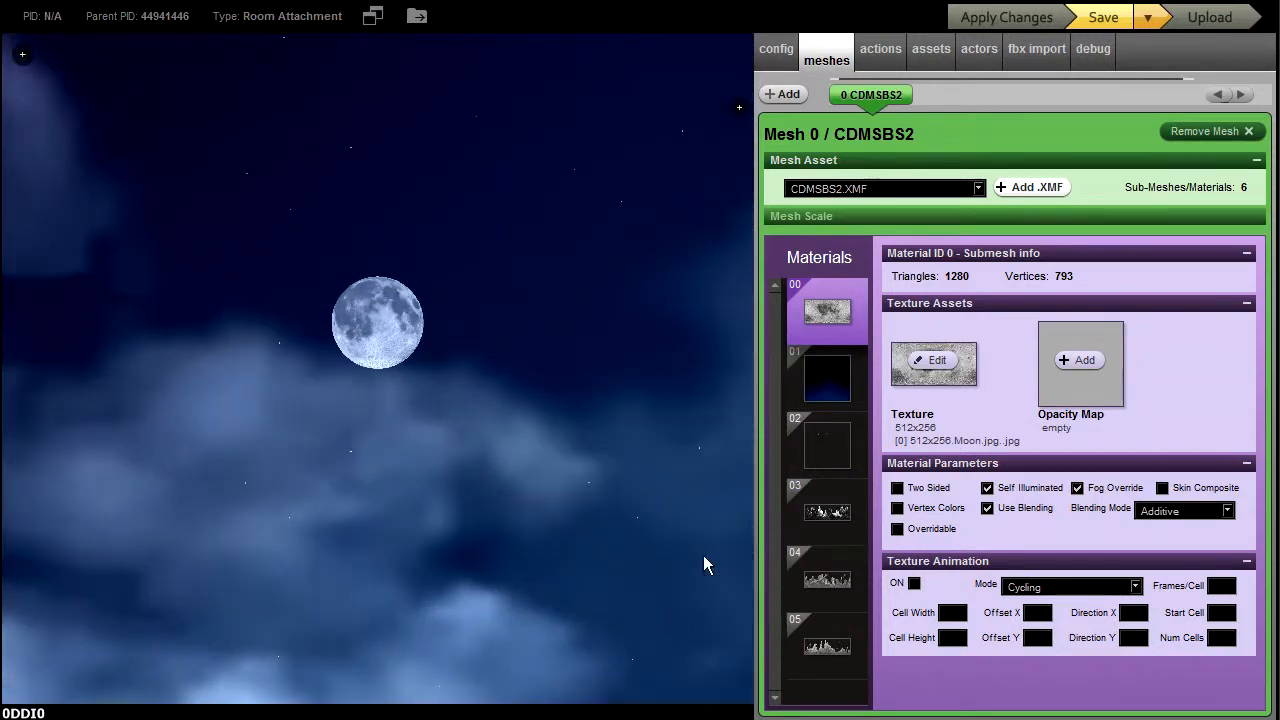
left_click(897, 488)
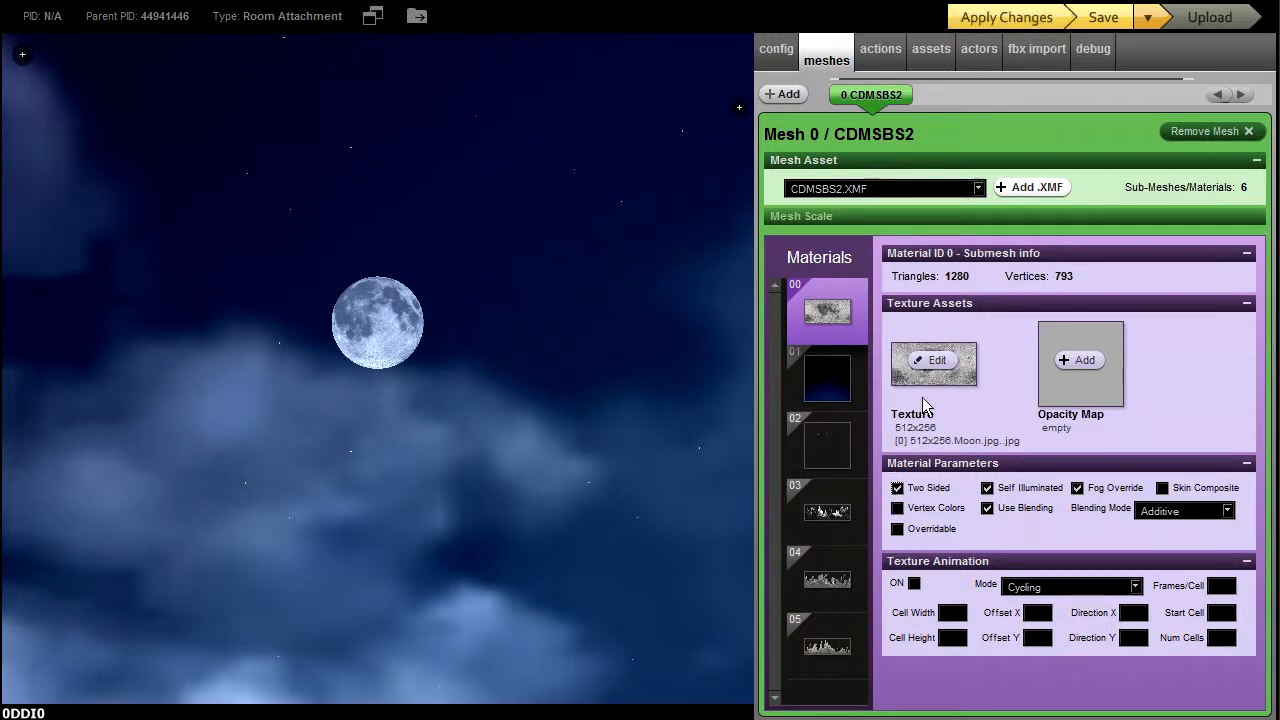
left_click(993, 22)
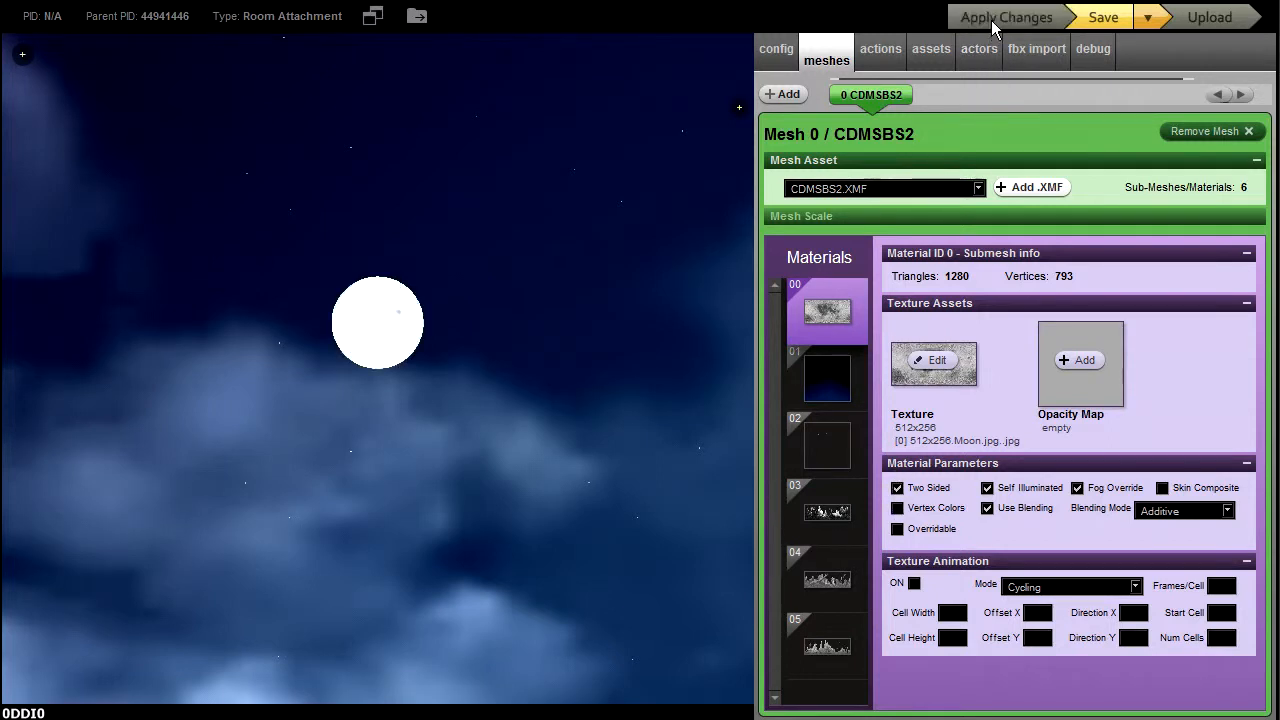
left_click(897, 508)
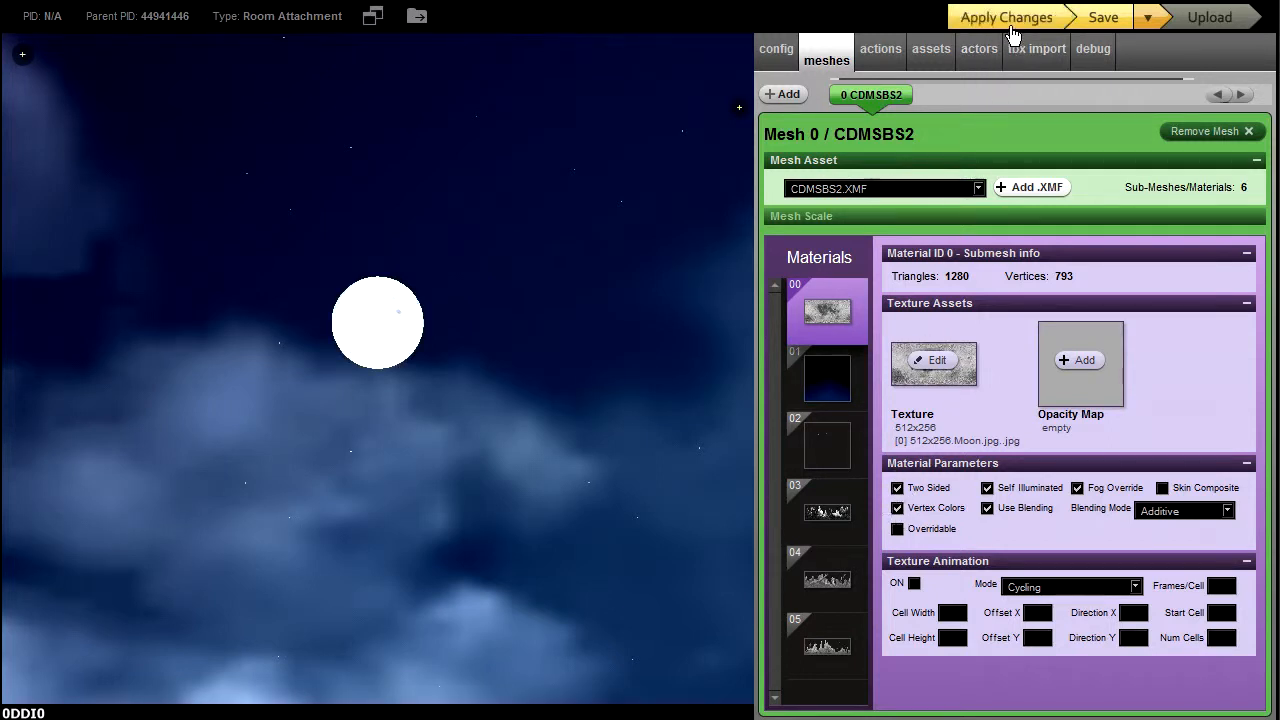
left_click(1008, 20)
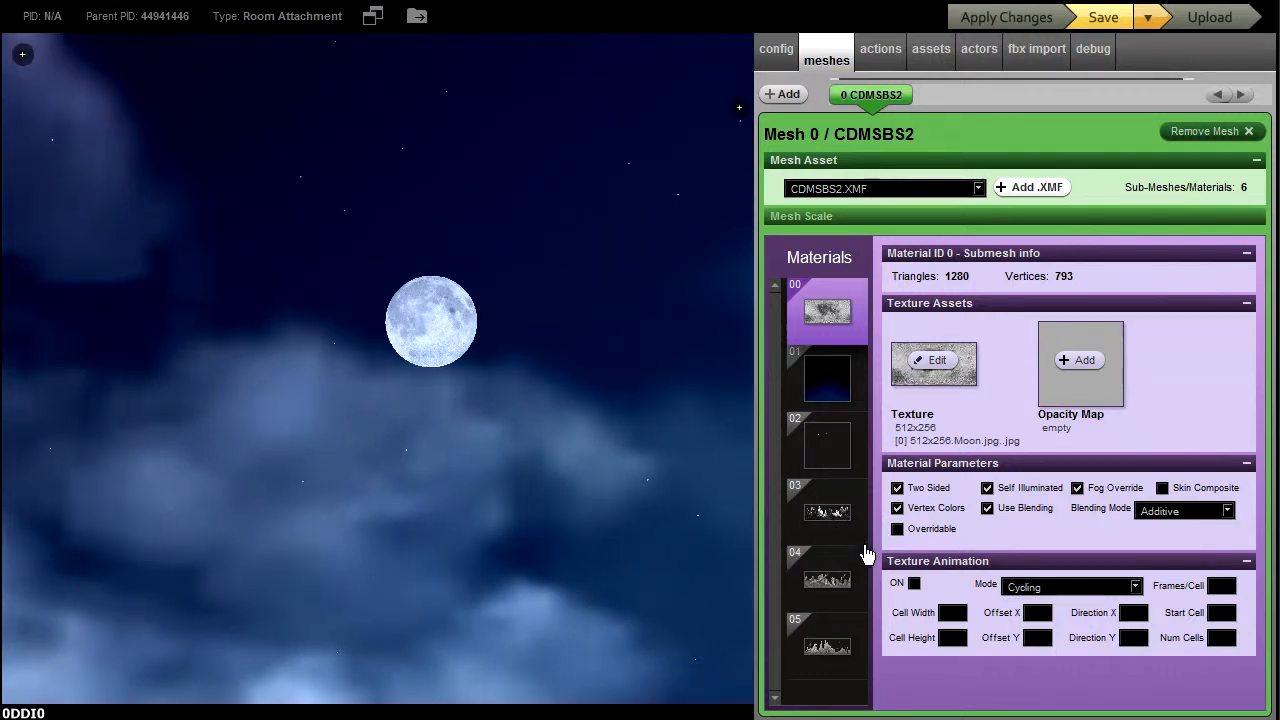
- Turn on texture animation for the moon material 00 in Scrolling mode with Direction X 2, and apply the changes
left_click(913, 584)
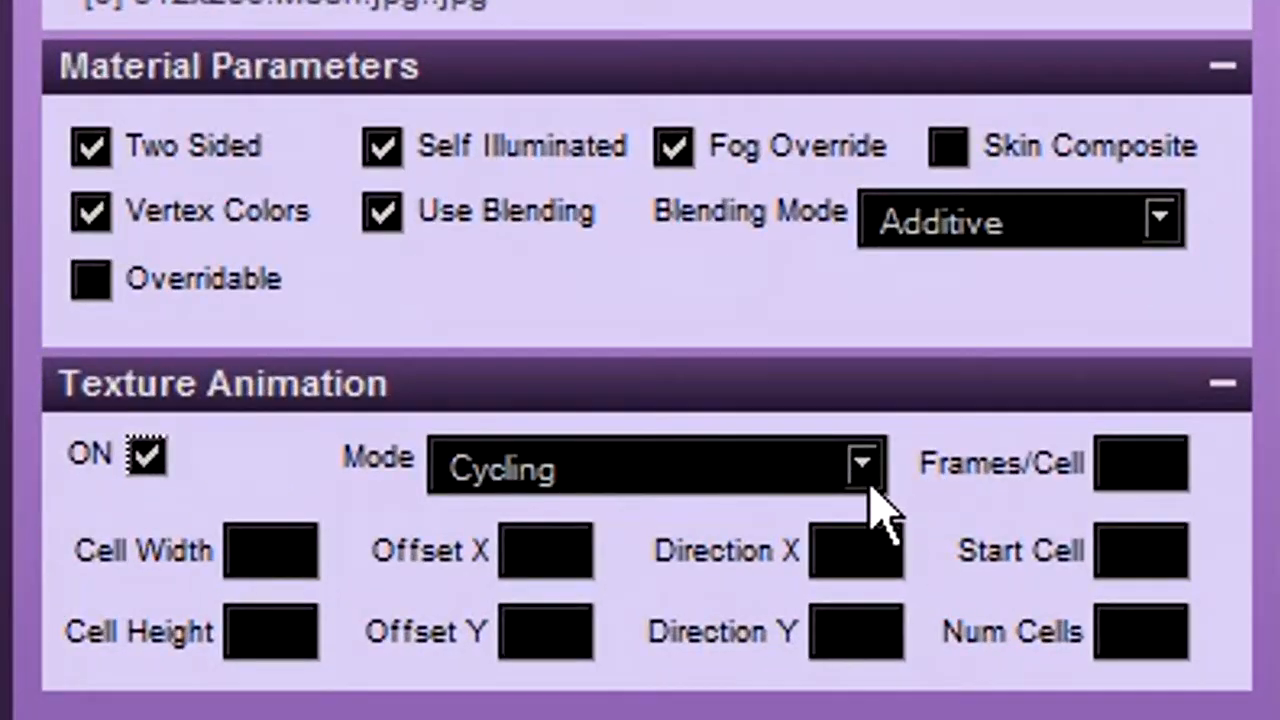
left_click(862, 466)
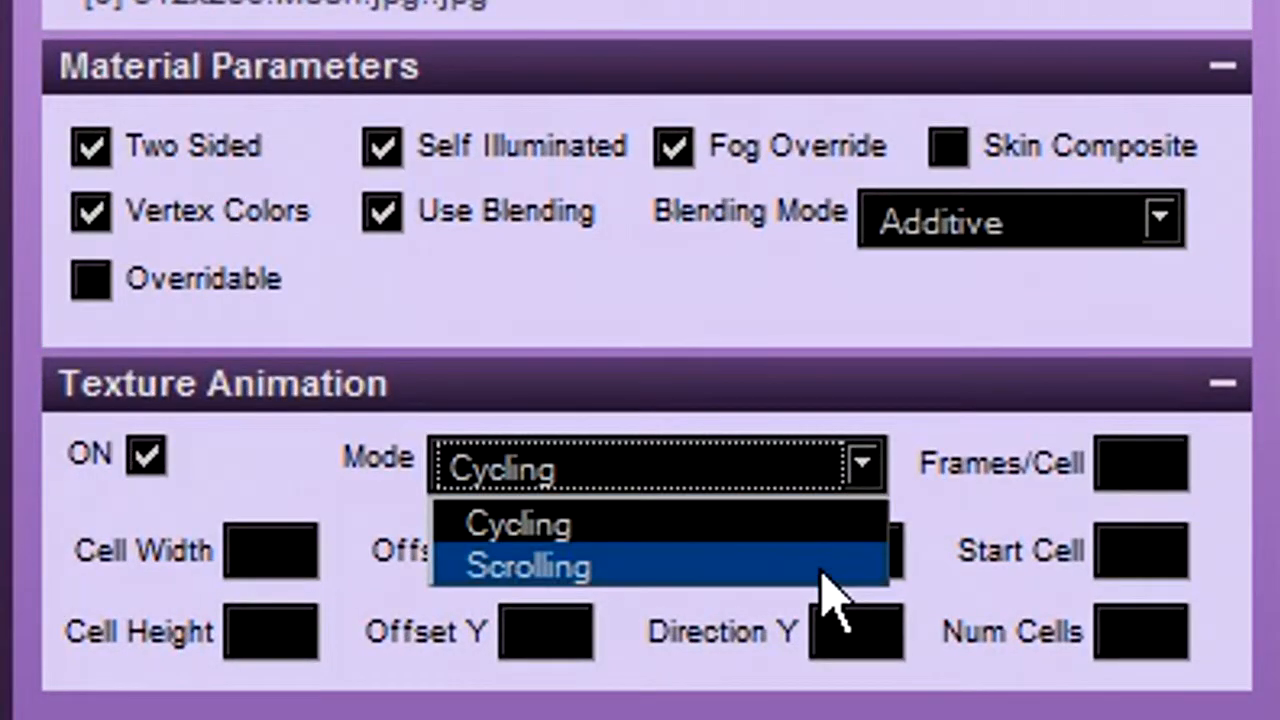
left_click(823, 566)
left_click(855, 553)
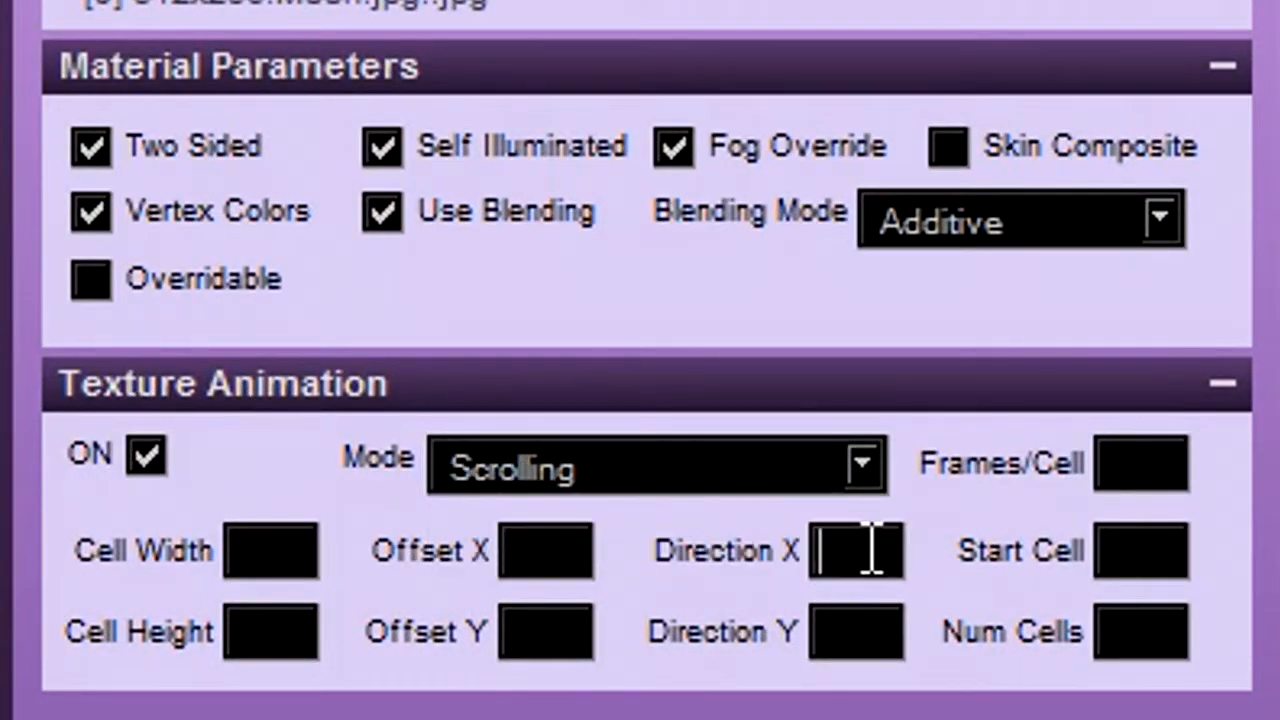
type("2")
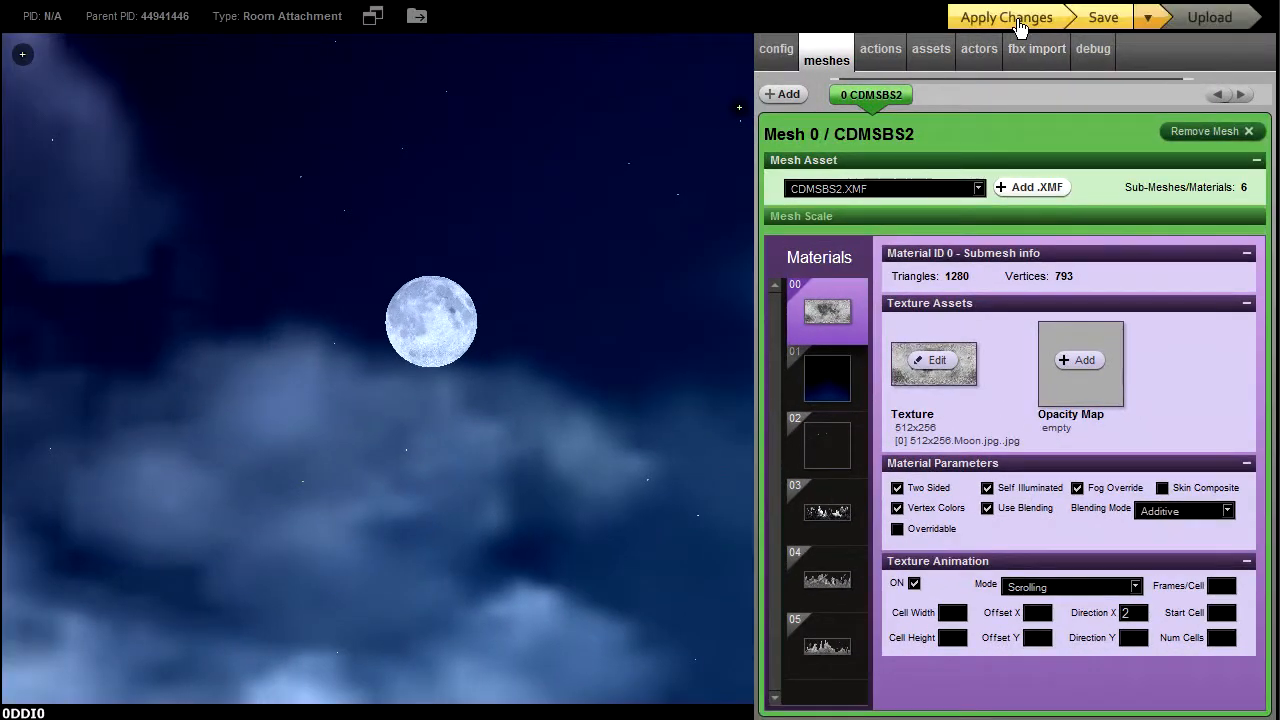
left_click(1017, 19)
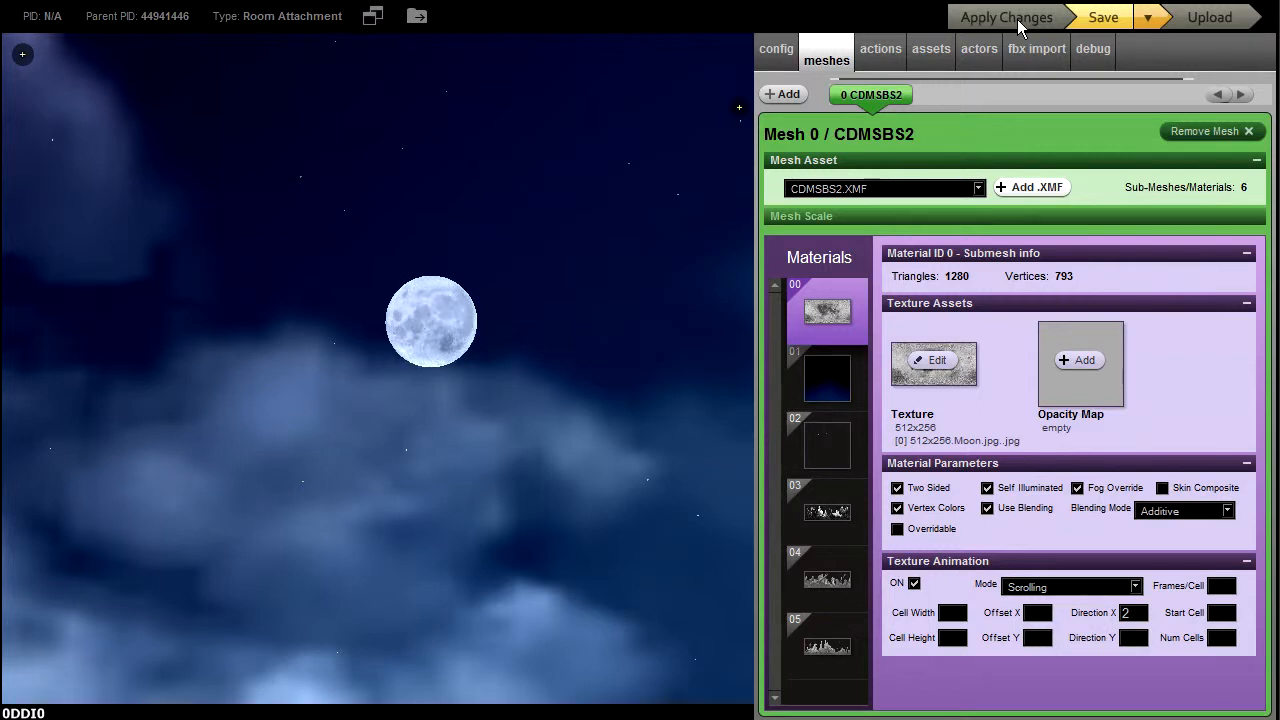
- Slow the moon's texture scrolling by setting Direction X to 0.02, and apply the changes
left_click(1126, 613)
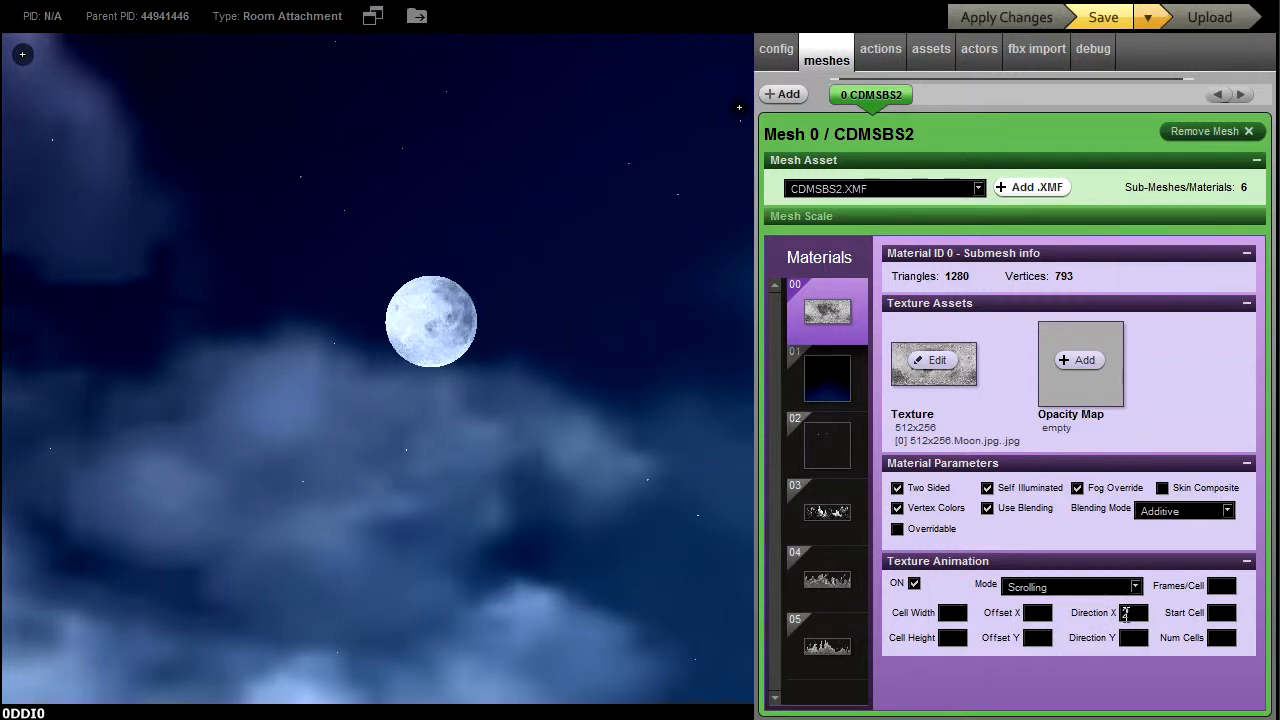
type("0.02")
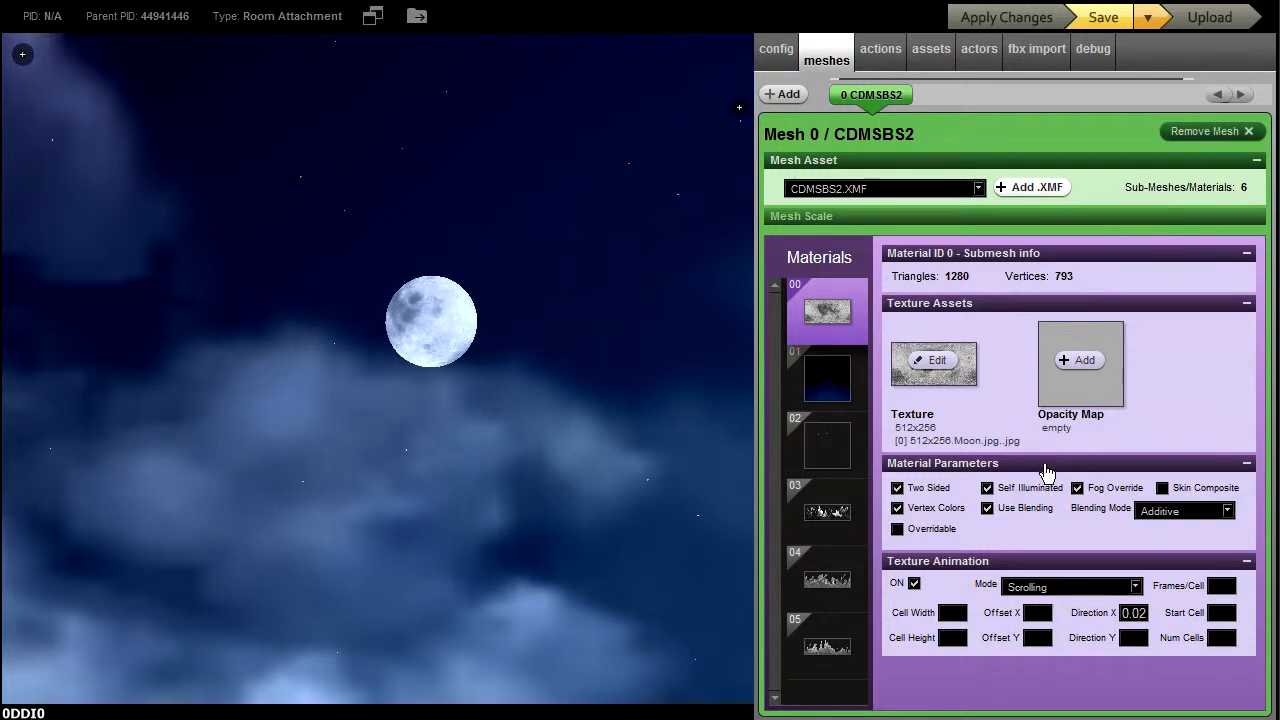
left_click(1031, 24)
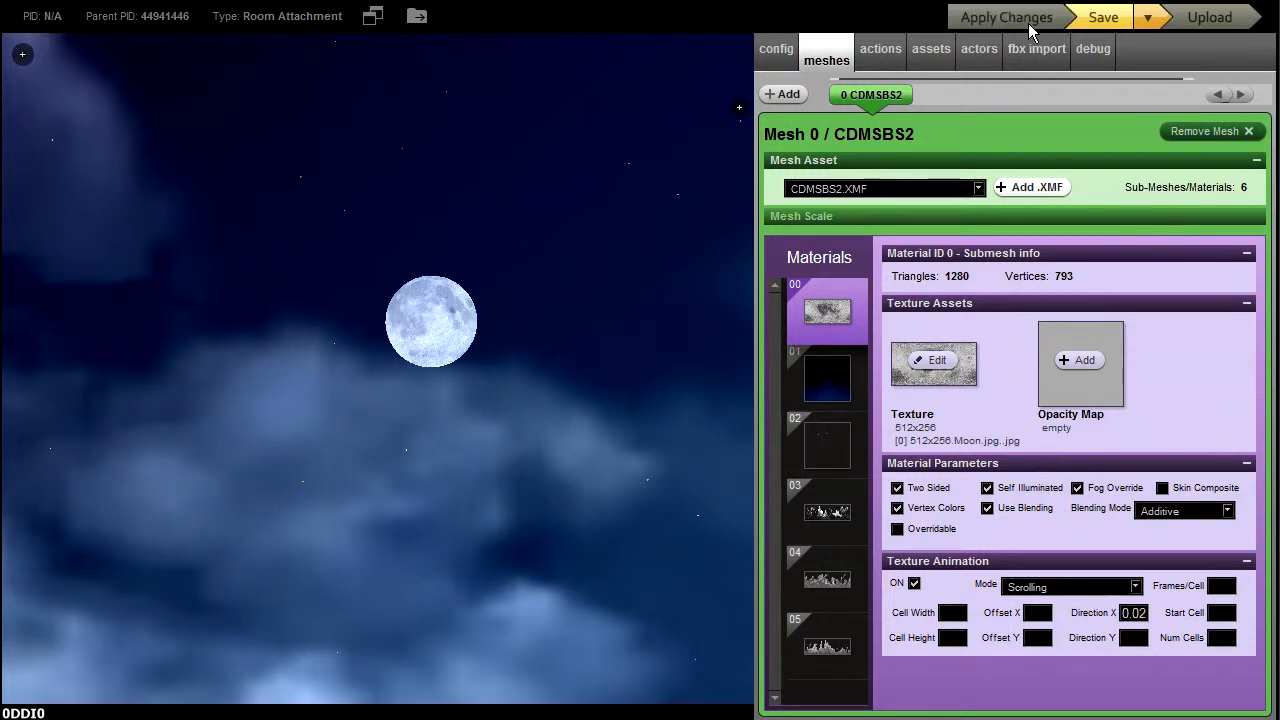
- Turn on Scrolling texture animation for the stars material 02 with Direction X -0.02, and apply the changes
left_click(818, 451)
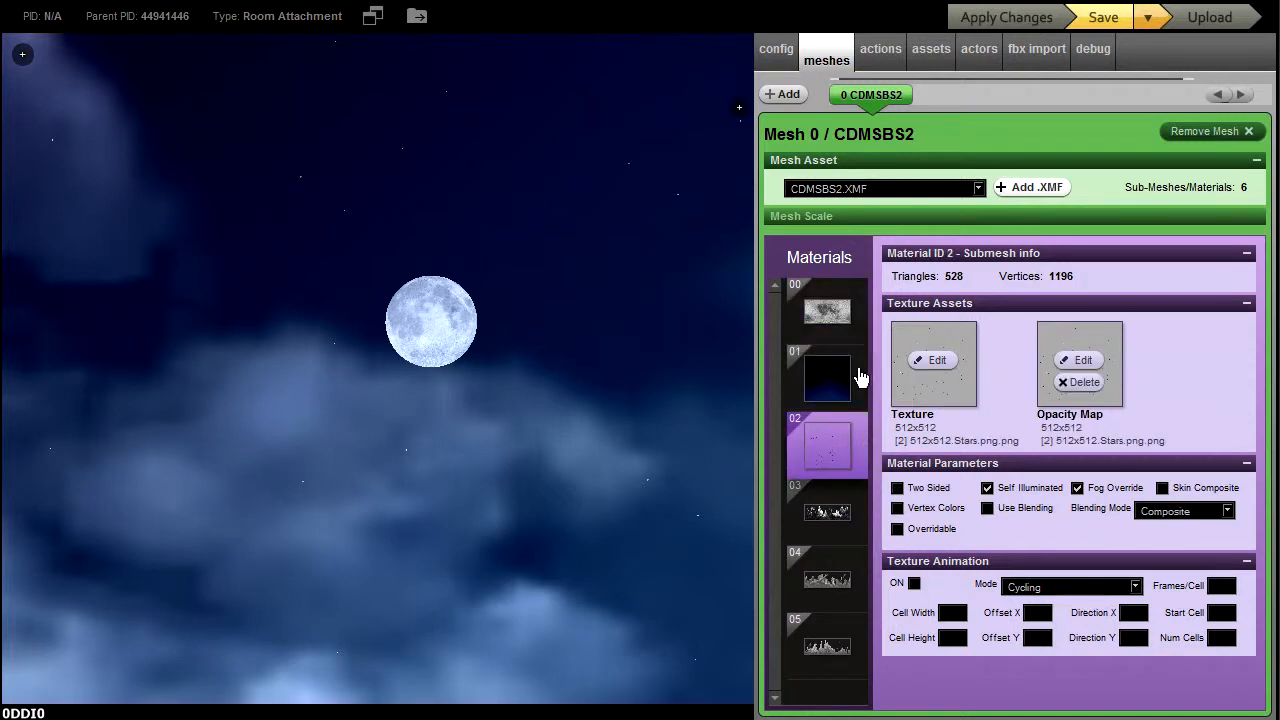
left_click(843, 322)
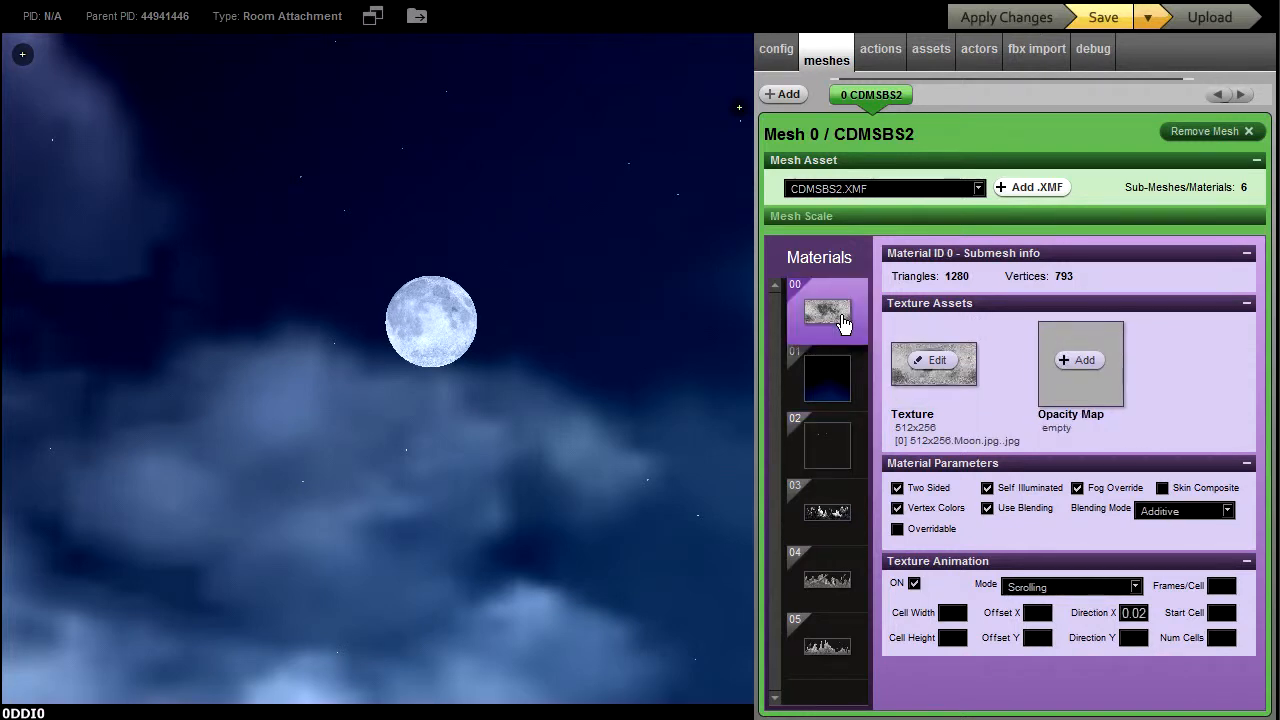
left_click(835, 454)
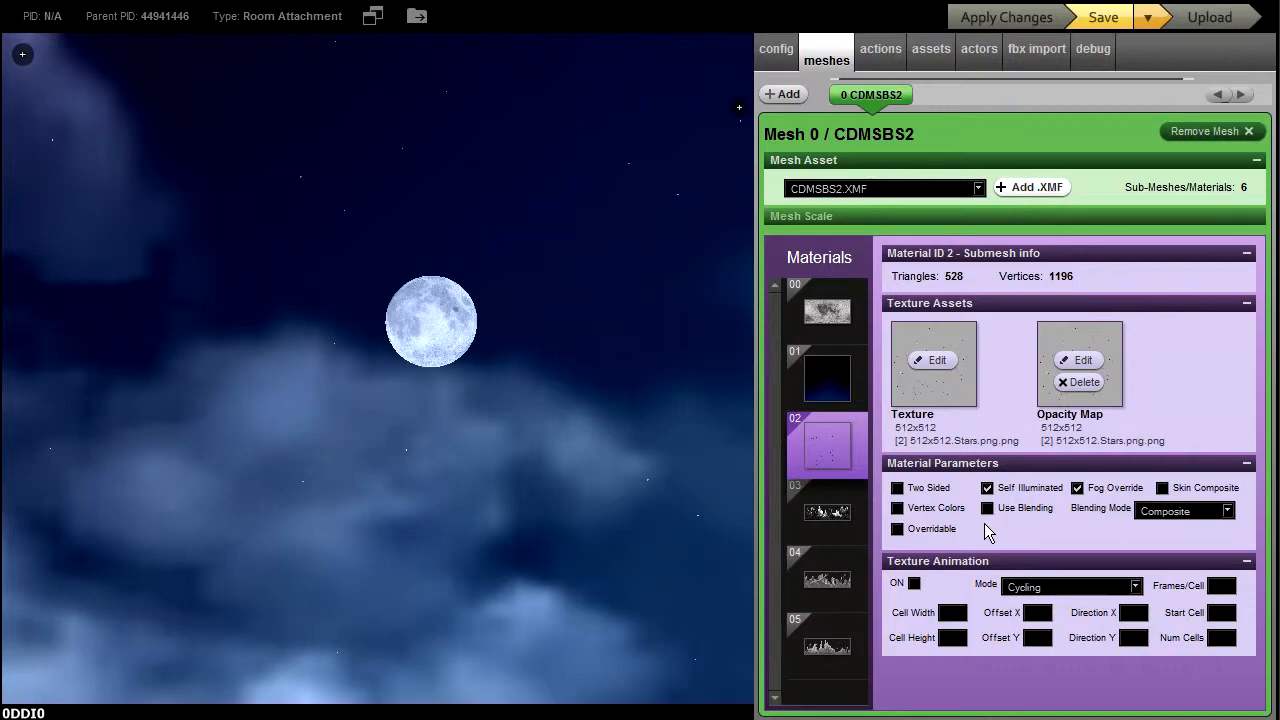
left_click(913, 583)
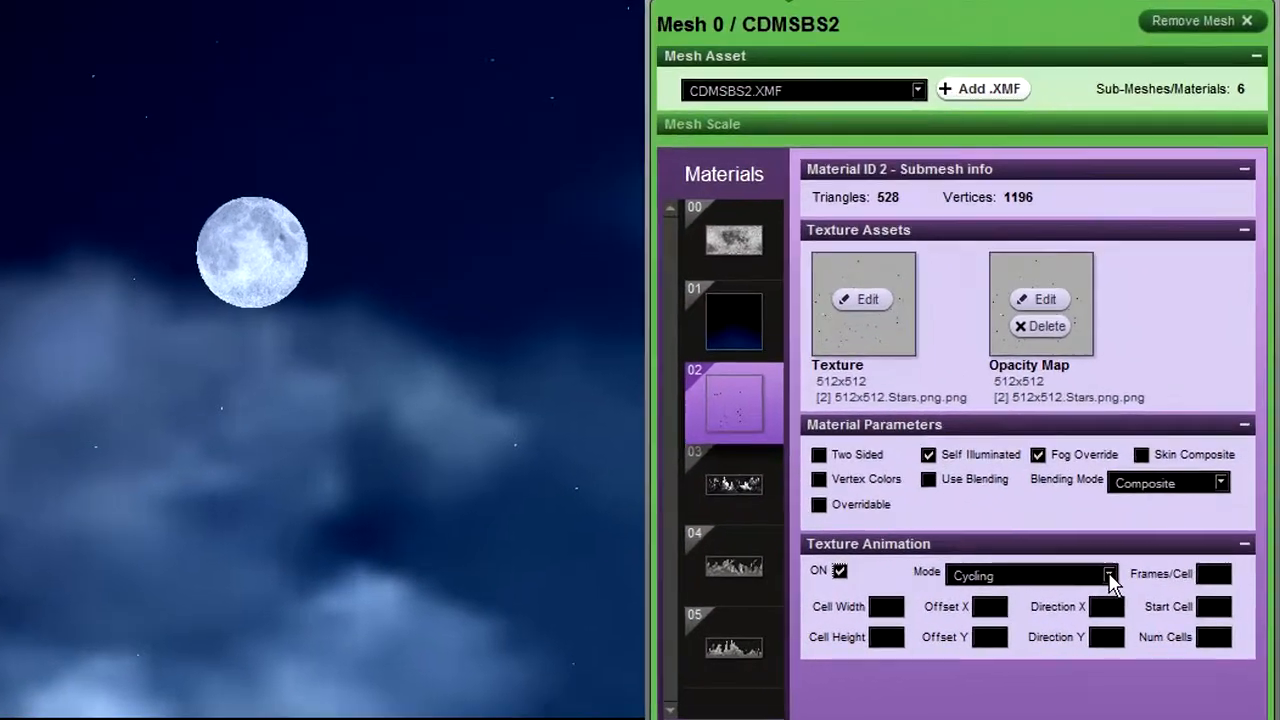
left_click(1110, 578)
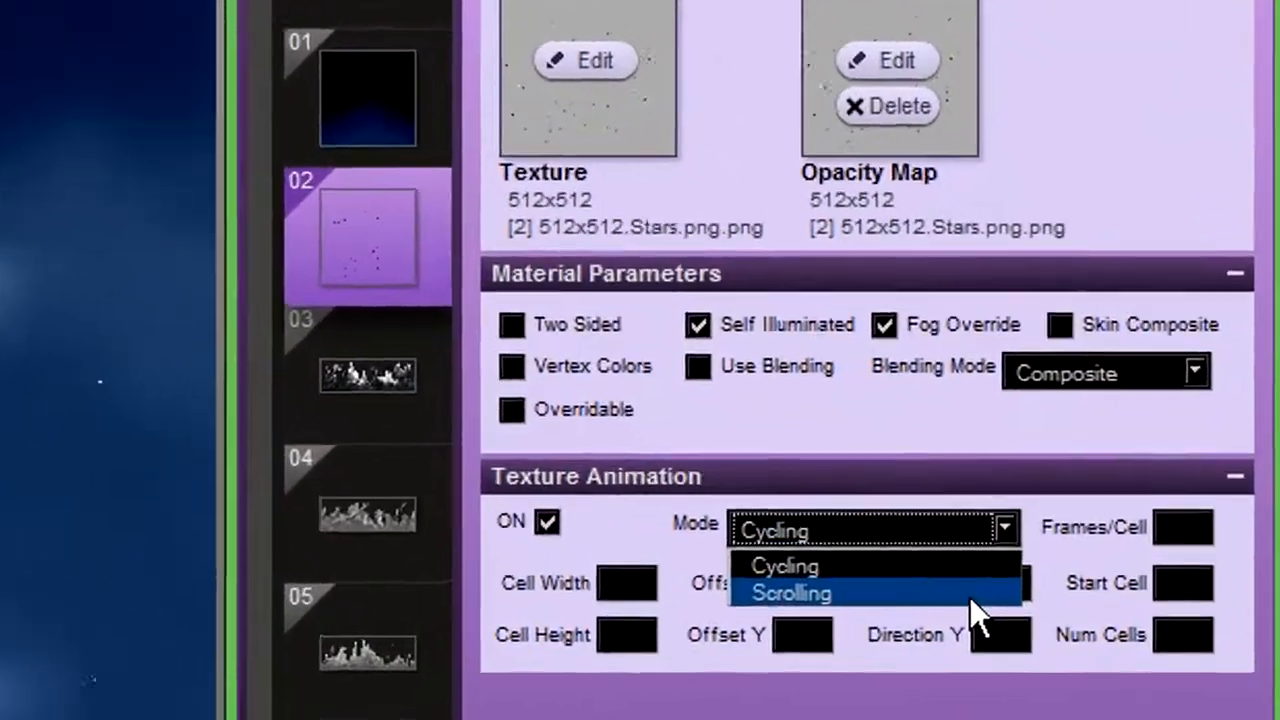
left_click(1090, 617)
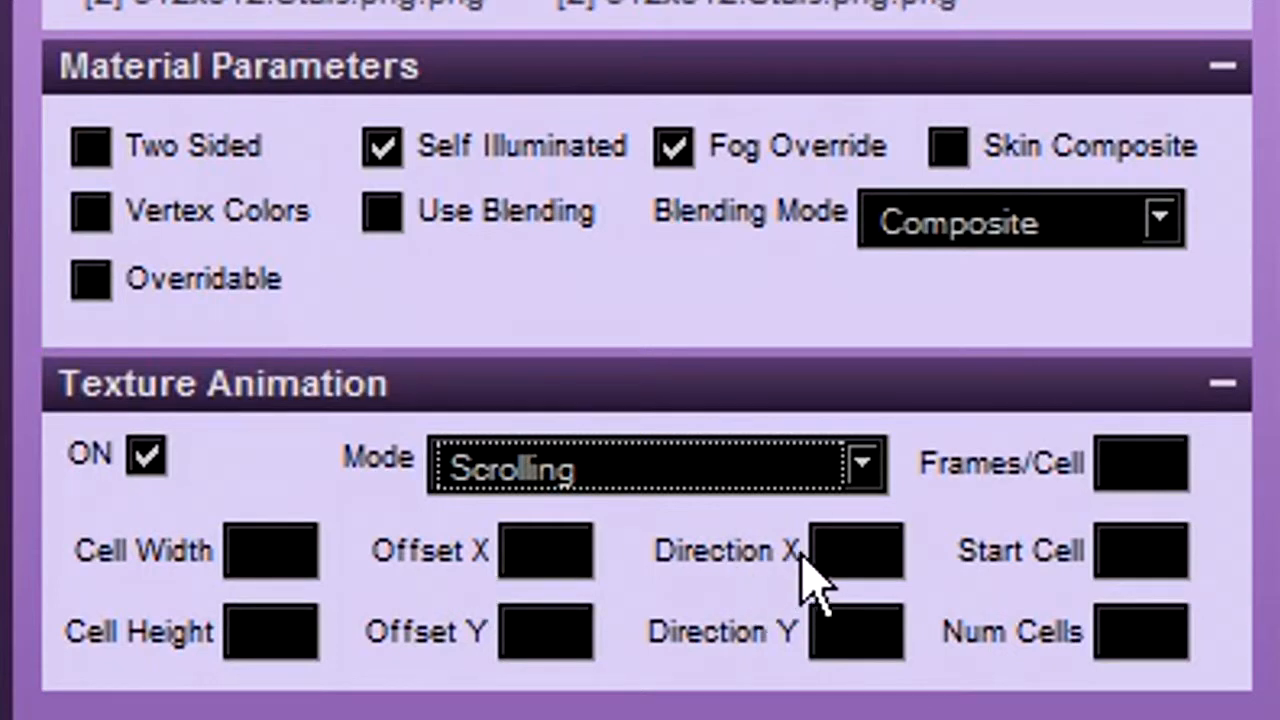
left_click(848, 550)
type("-0")
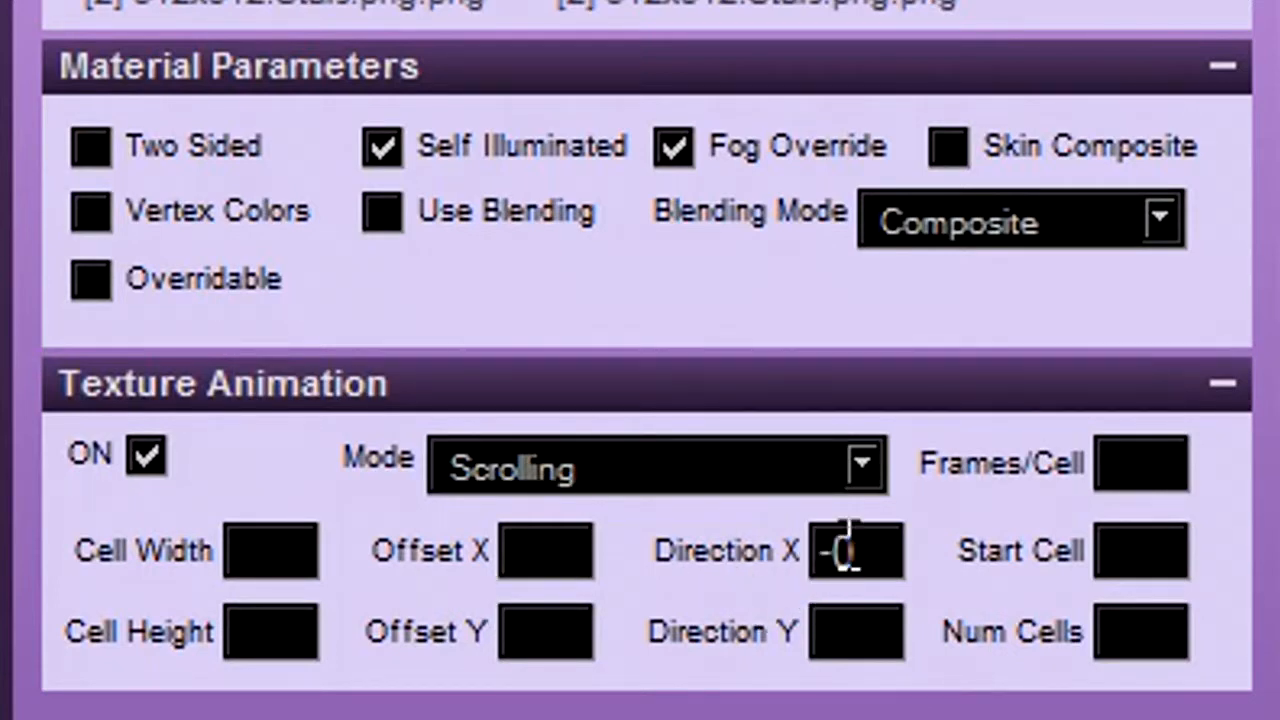
type(".02")
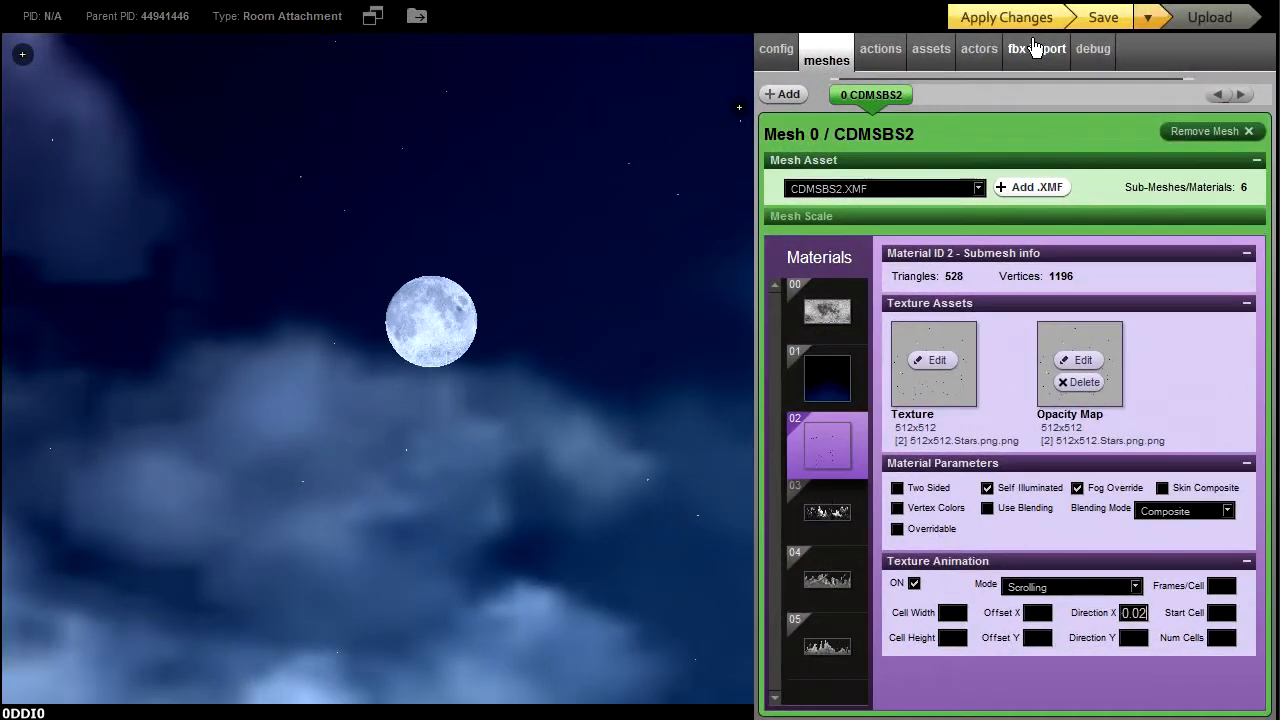
left_click(1030, 31)
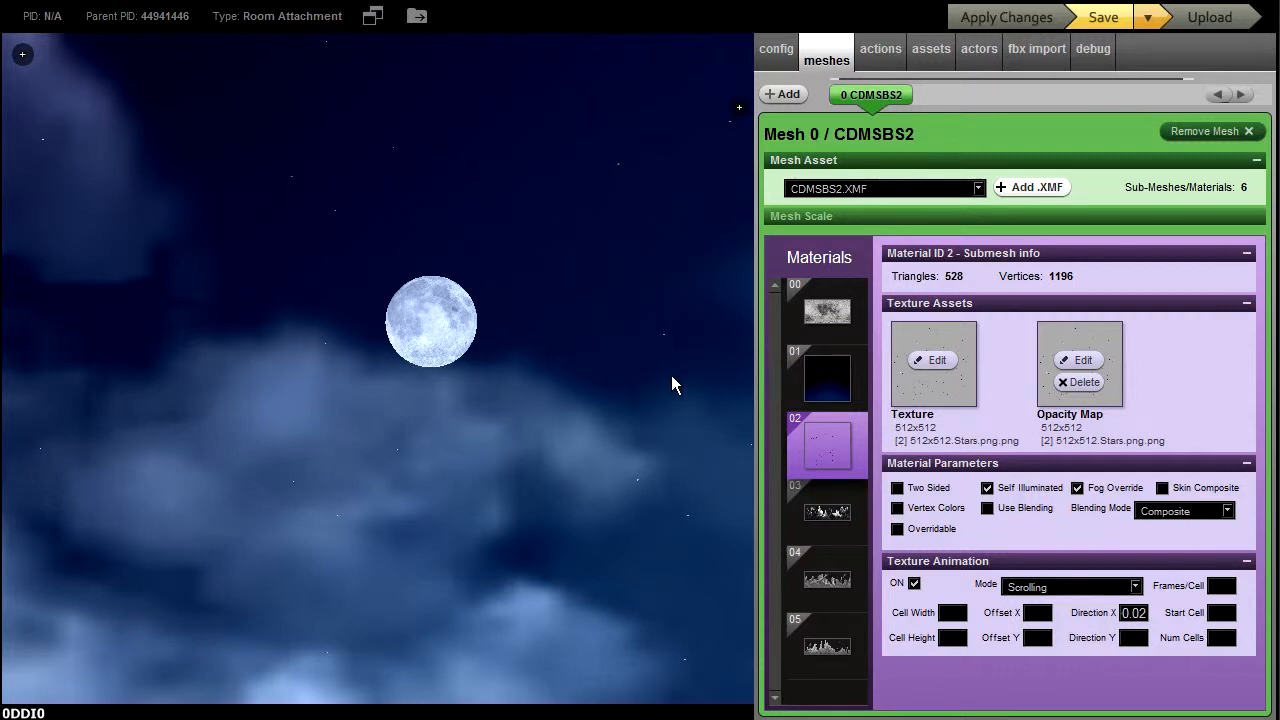
- Turn on Scrolling texture animation for the cloud material 03 with Direction X 1, and apply the changes
scroll(671, 375, "down", 8)
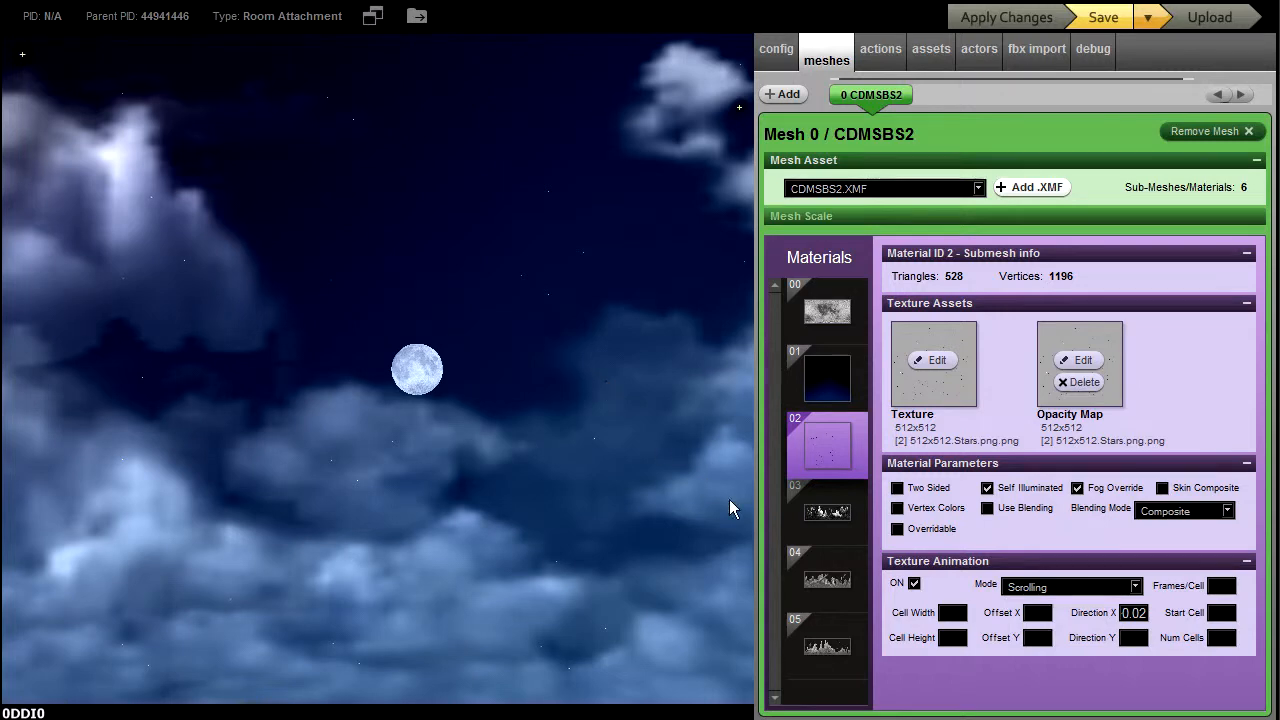
left_click(833, 518)
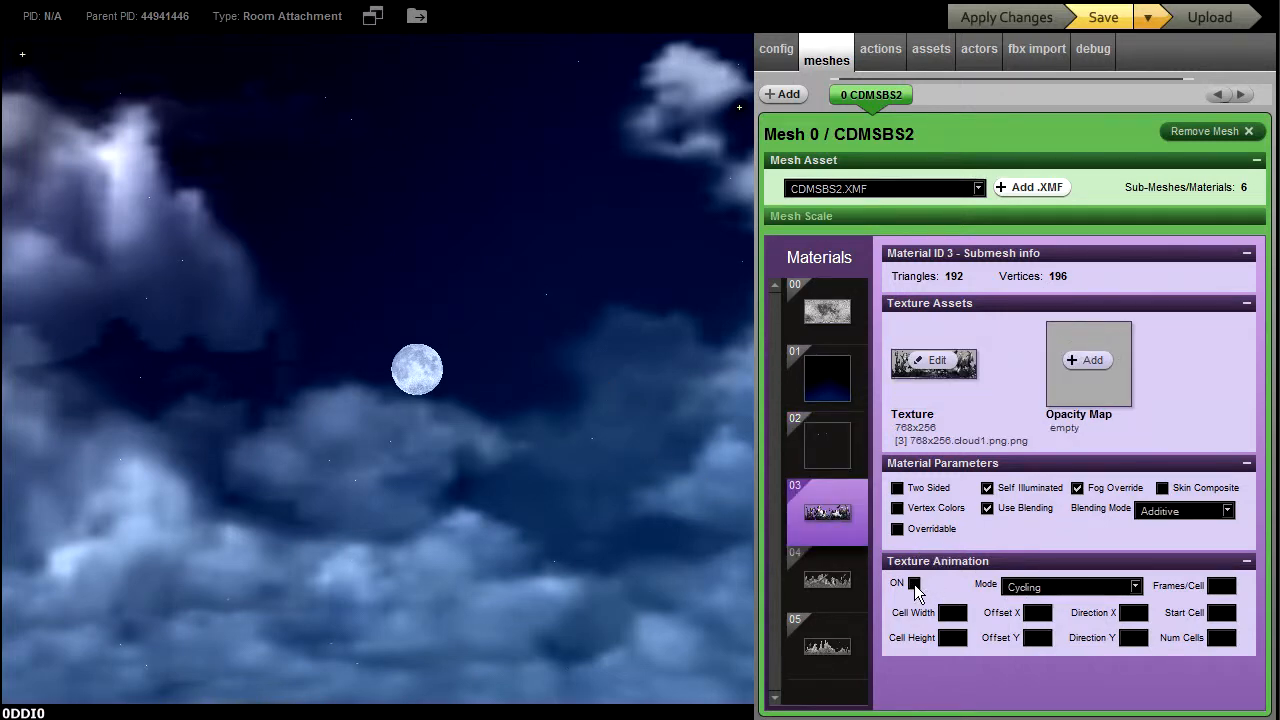
left_click(914, 584)
left_click(1136, 588)
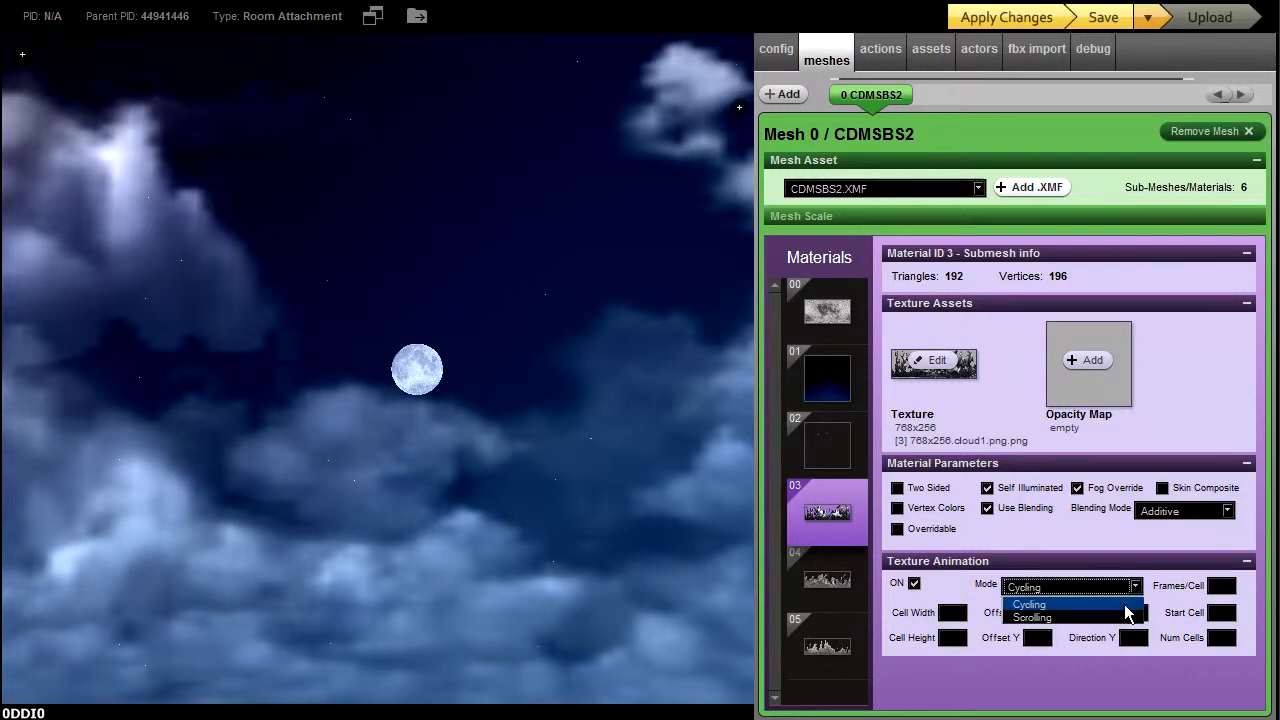
left_click(1128, 617)
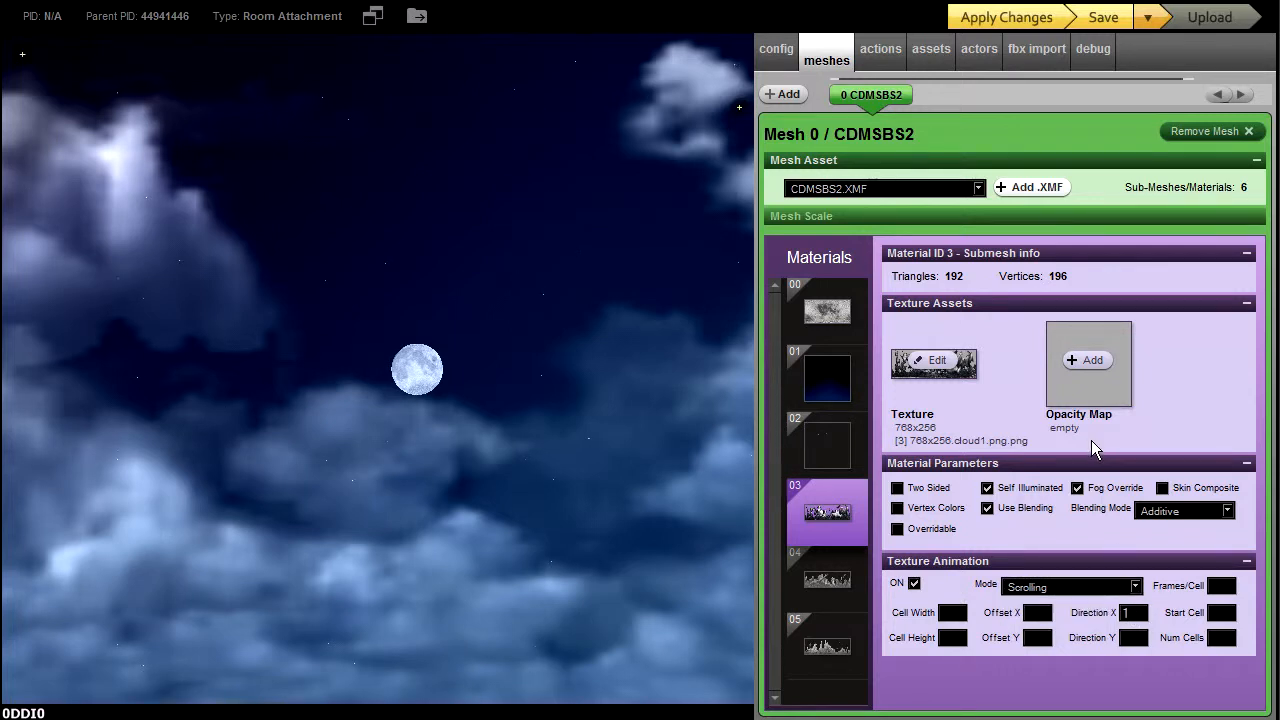
left_click(1027, 24)
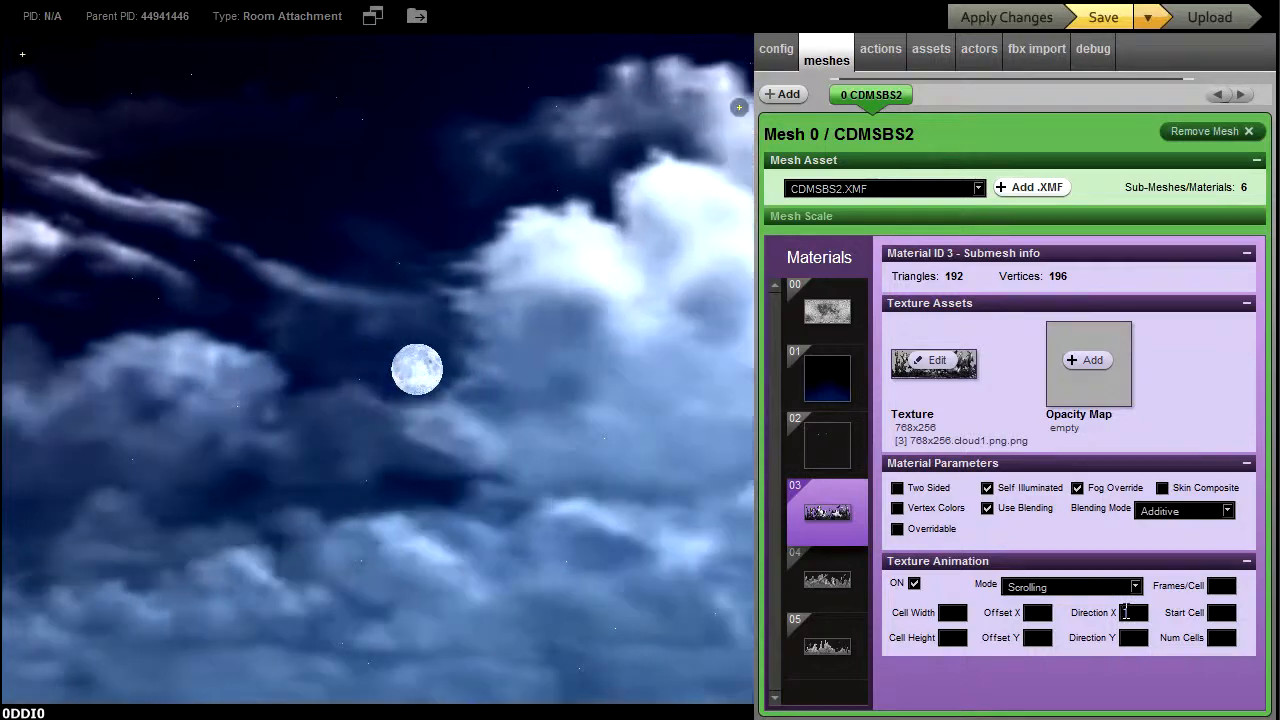
- Reduce the cloud material 03 scrolling speed to Direction X 0.01, and apply the changes
double_click(1126, 612)
type("0.1")
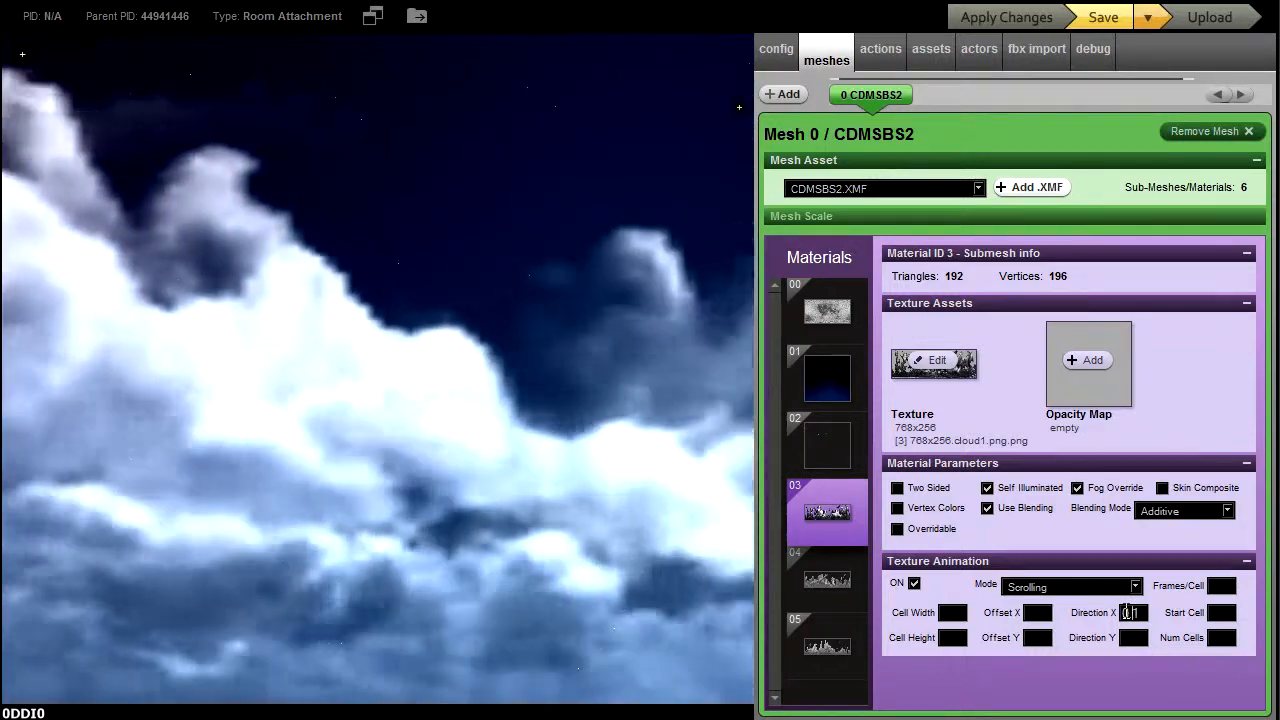
type("0")
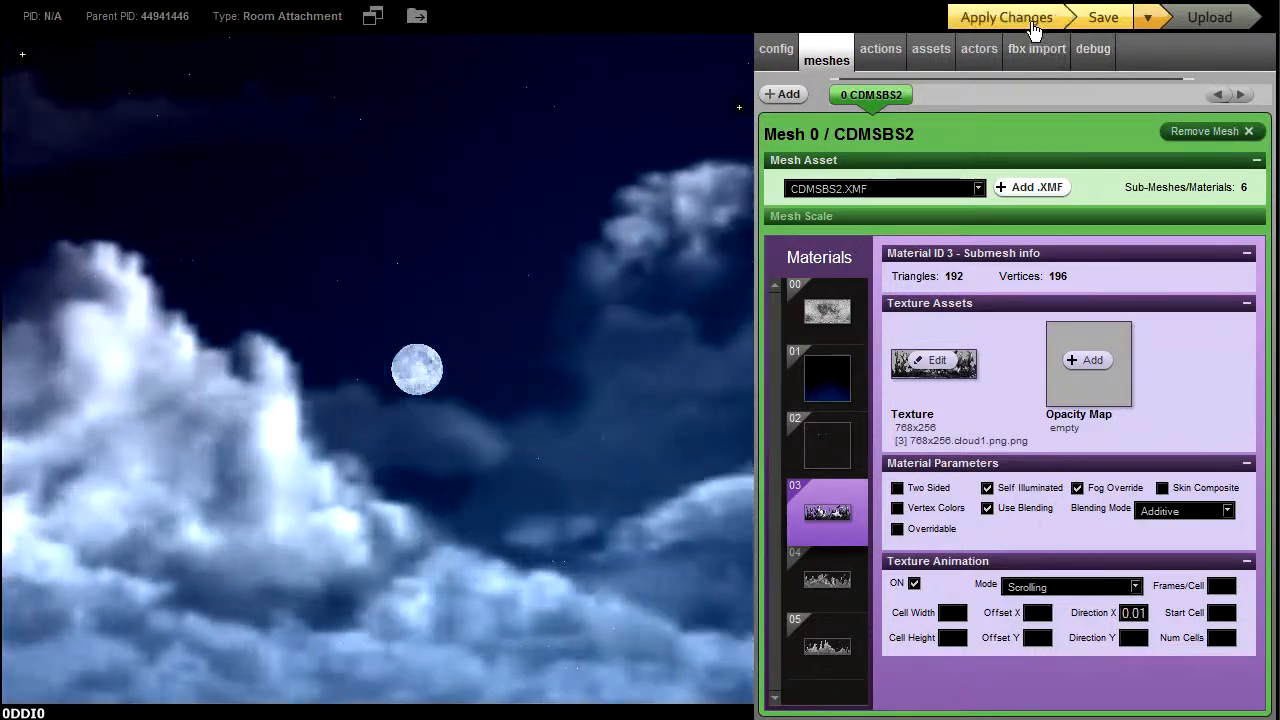
left_click(1031, 22)
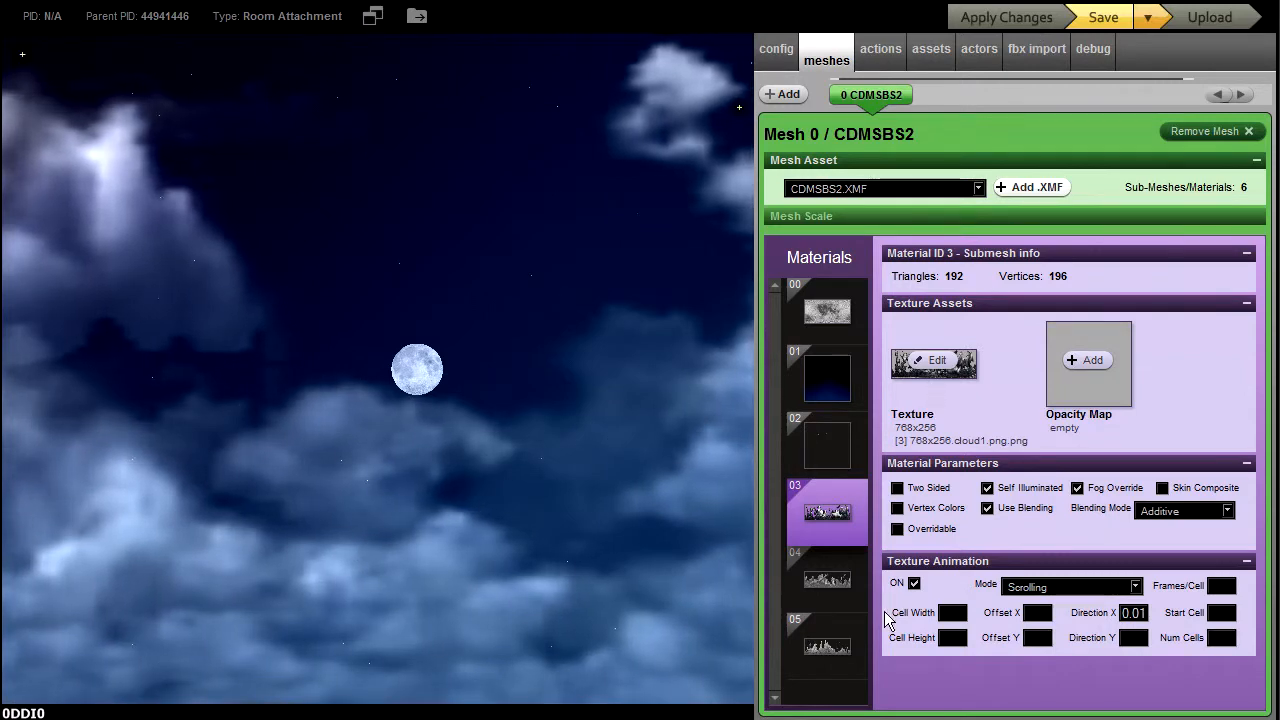
- Turn on Scrolling texture animation for the cloud material 04 with Direction X -0.01, and apply the changes
left_click(826, 582)
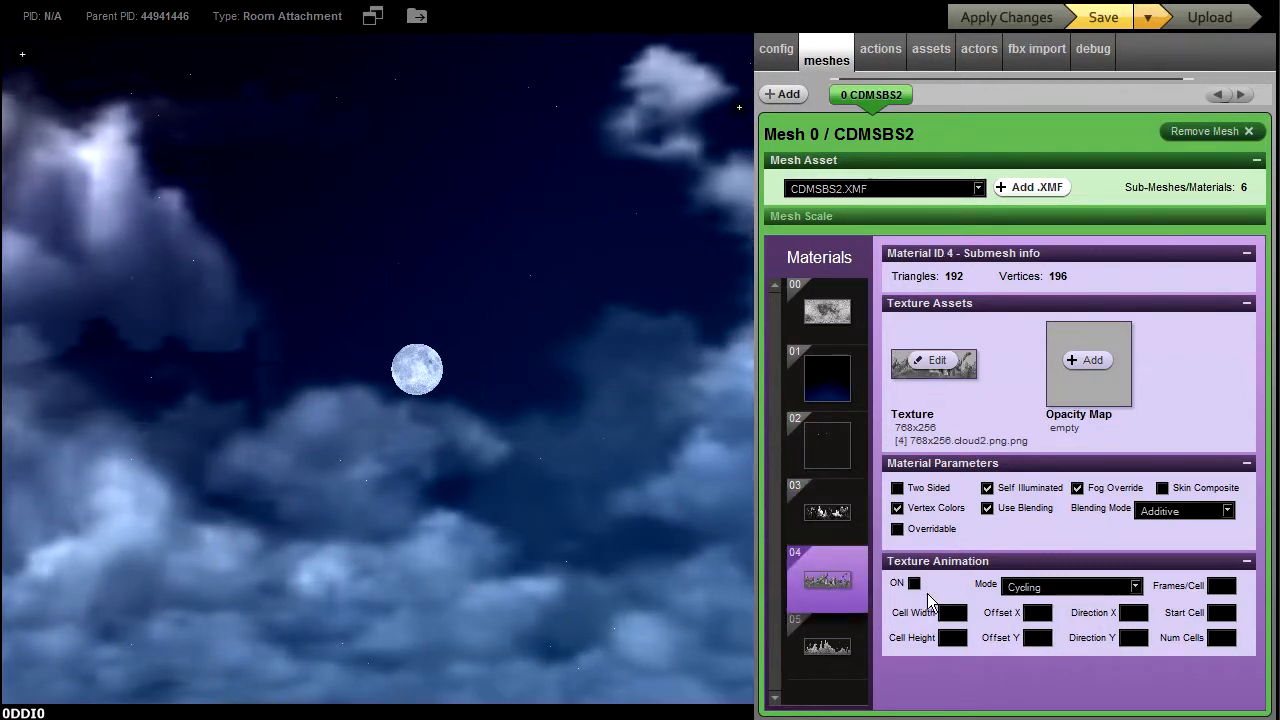
left_click(1133, 590)
left_click(1133, 611)
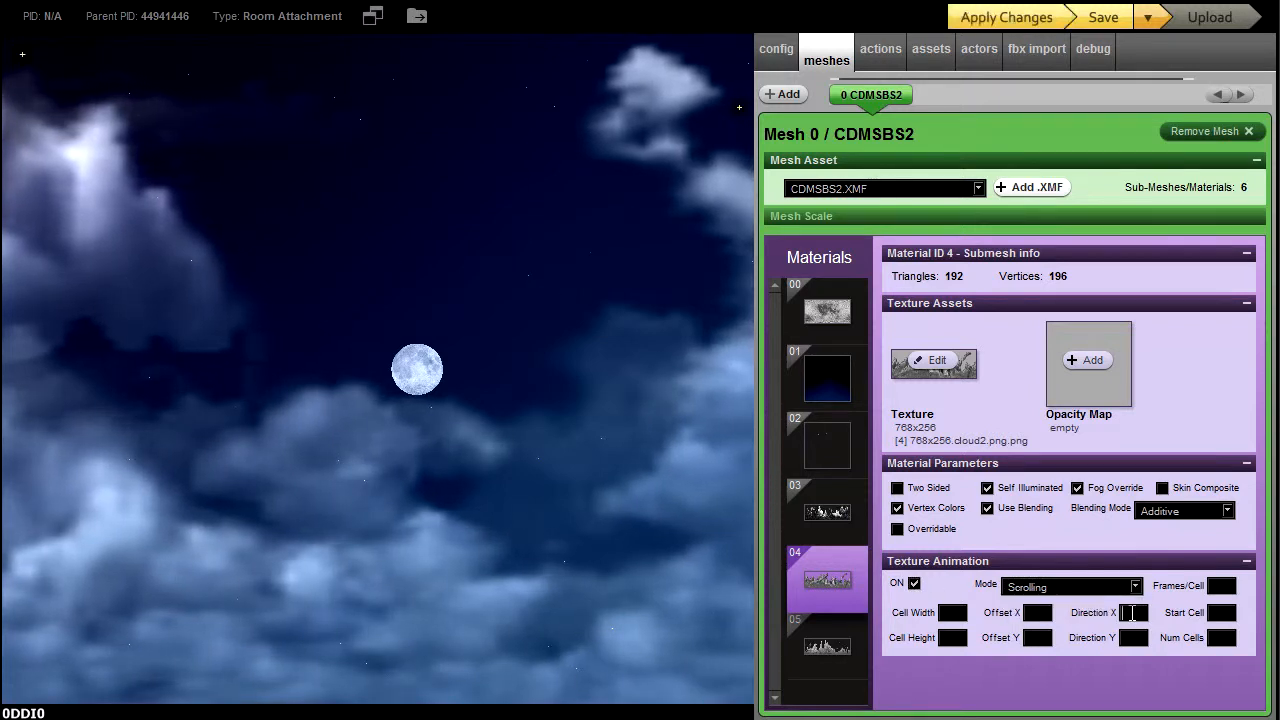
type("-0.01")
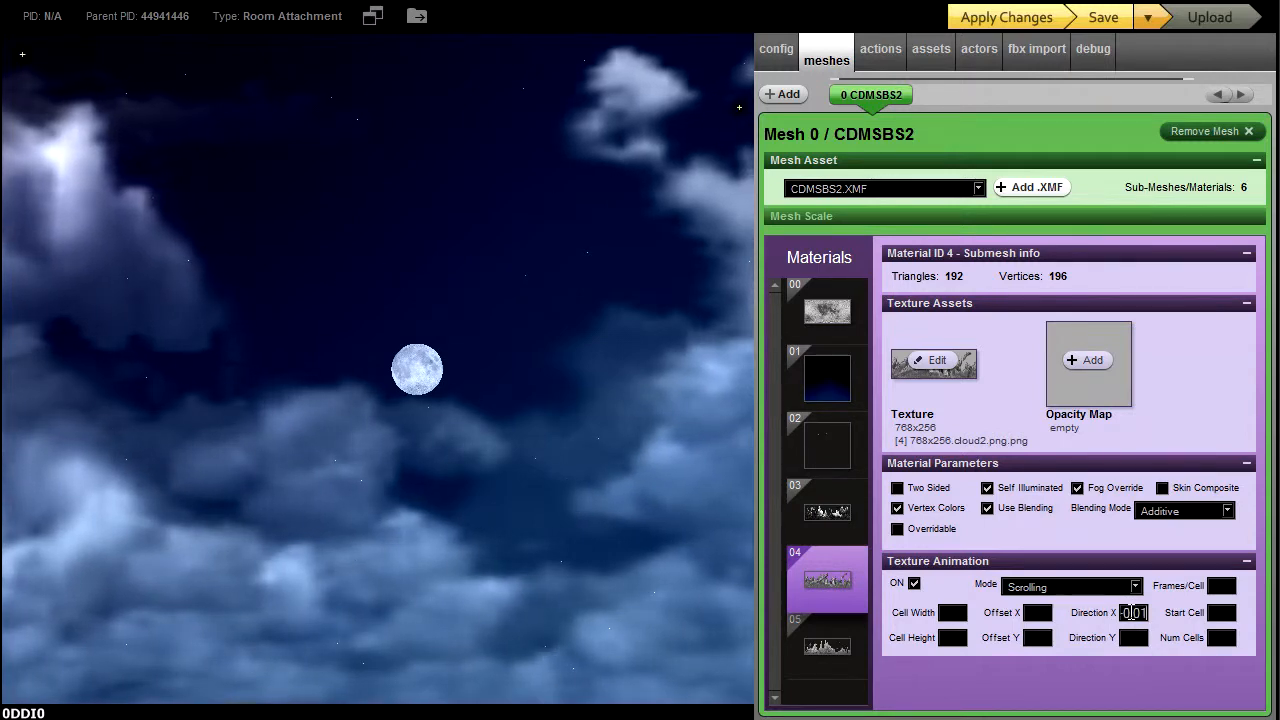
left_click(1013, 20)
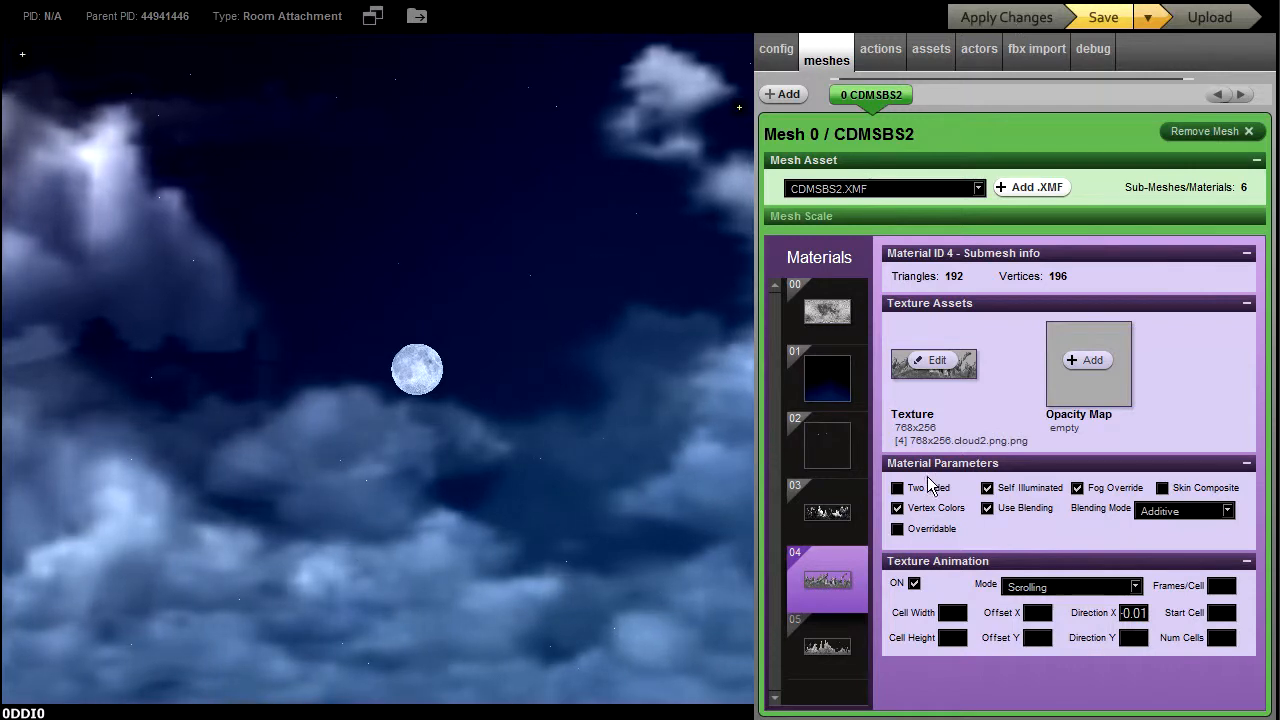
- Turn on Scrolling texture animation for the cloud material 05 with Direction X 0.02, and apply the changes
left_click(834, 648)
left_click(914, 584)
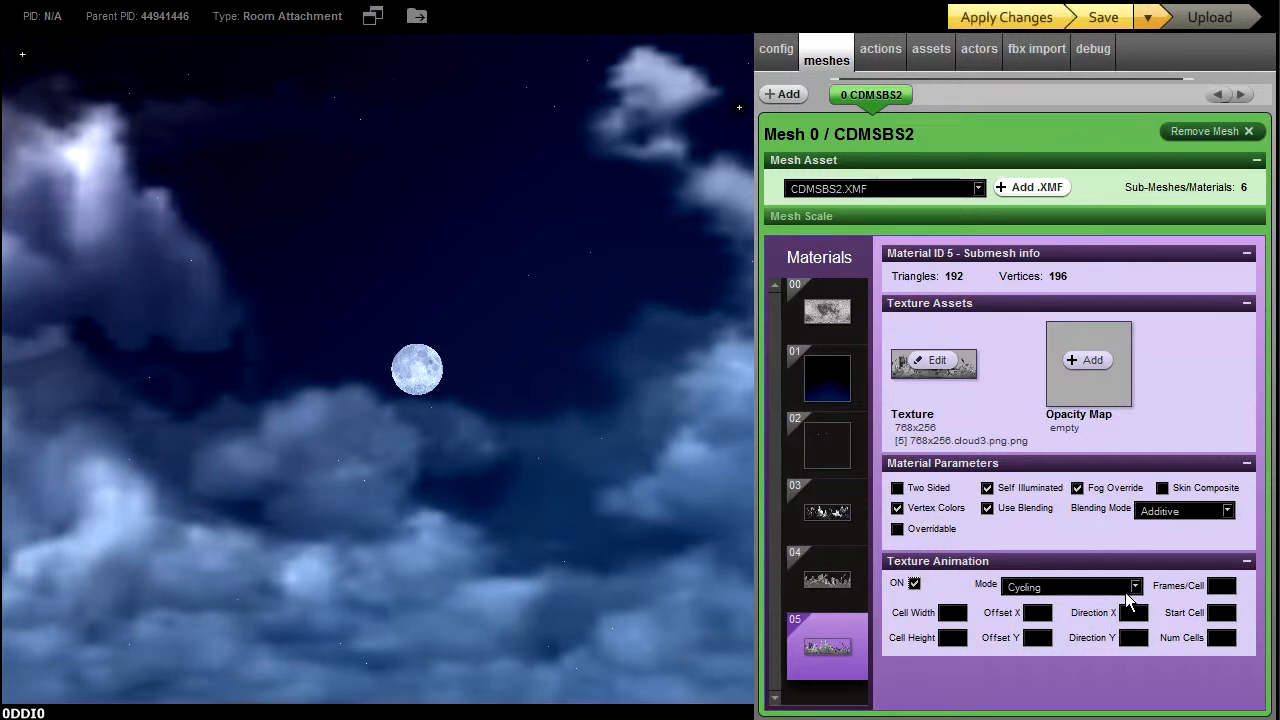
left_click(1136, 587)
left_click(1128, 611)
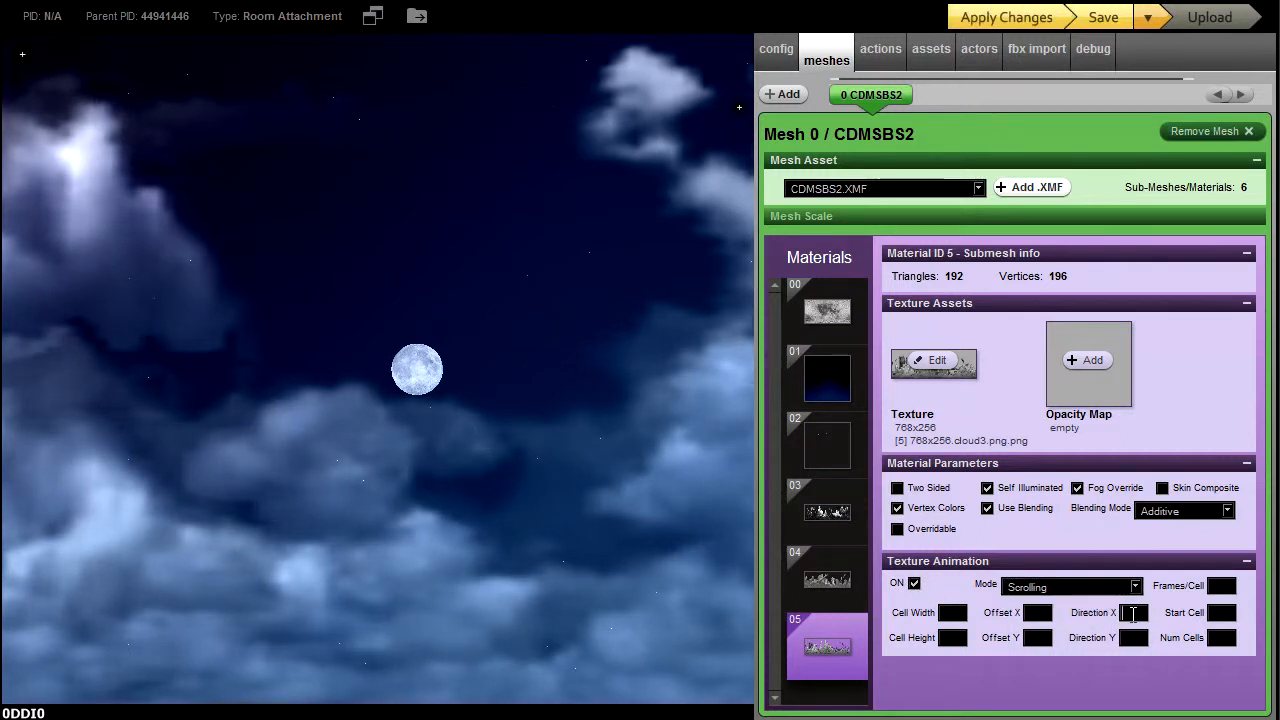
left_click(1131, 613)
type("0.0")
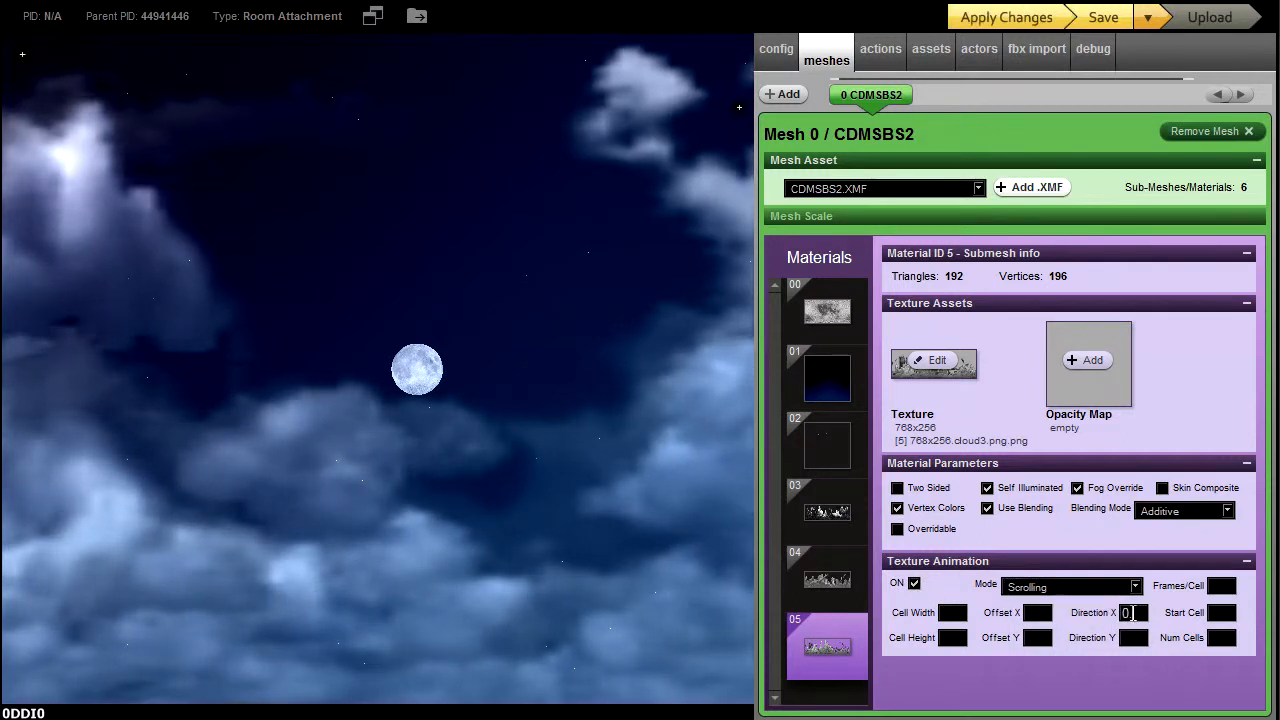
type("2")
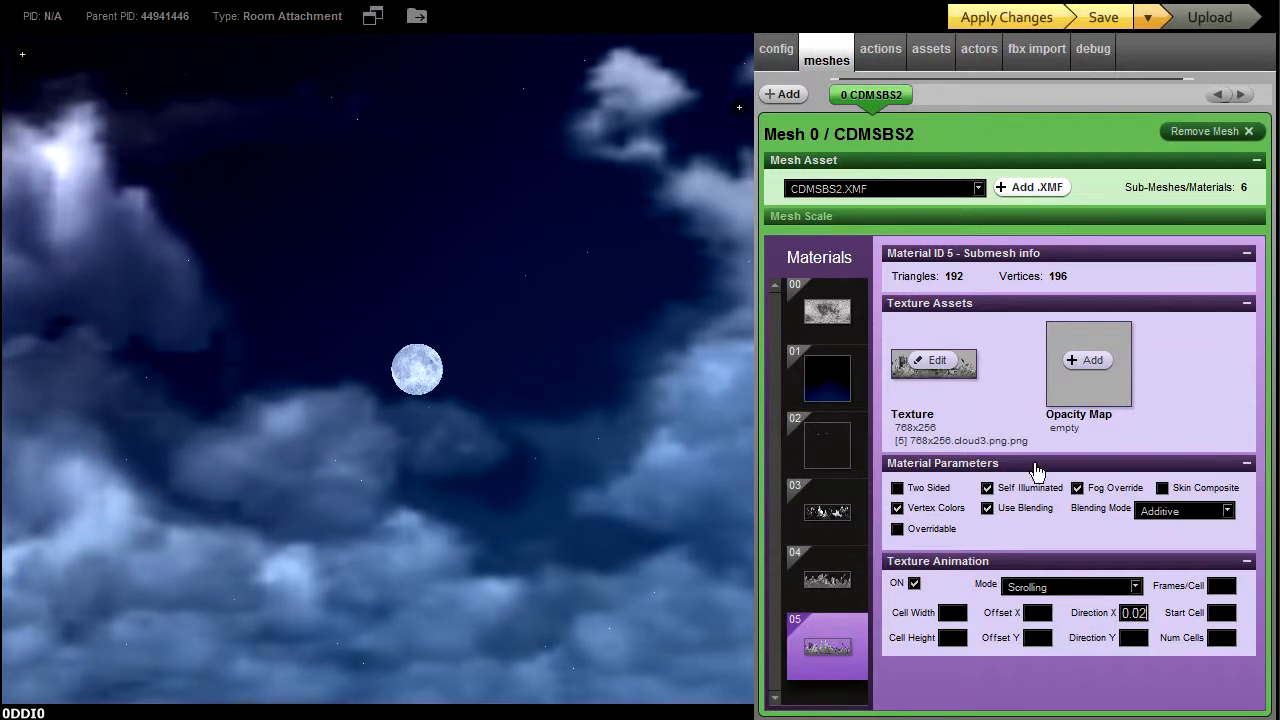
left_click(1003, 19)
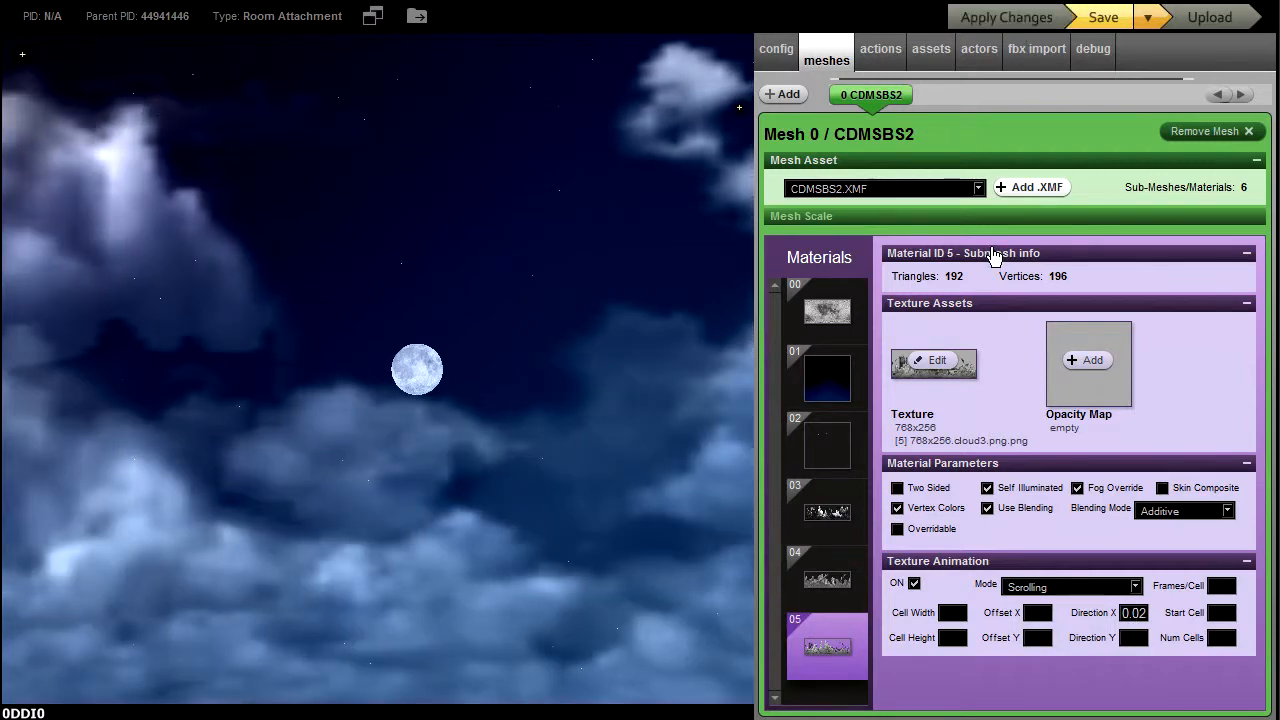
- Compare the scrolling settings of cloud materials 03, 04 and 05, and examine the animated night sky from farther viewpoints around the room
left_click(847, 584)
left_click(835, 528)
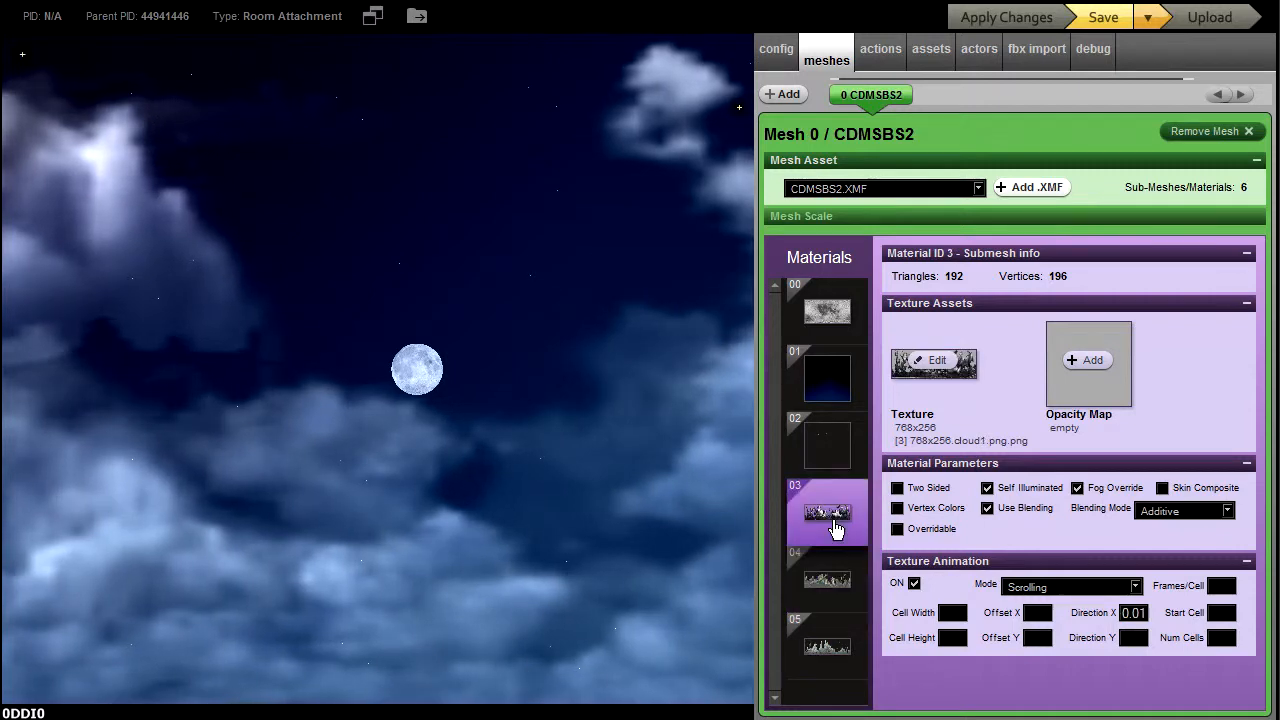
left_click(826, 594)
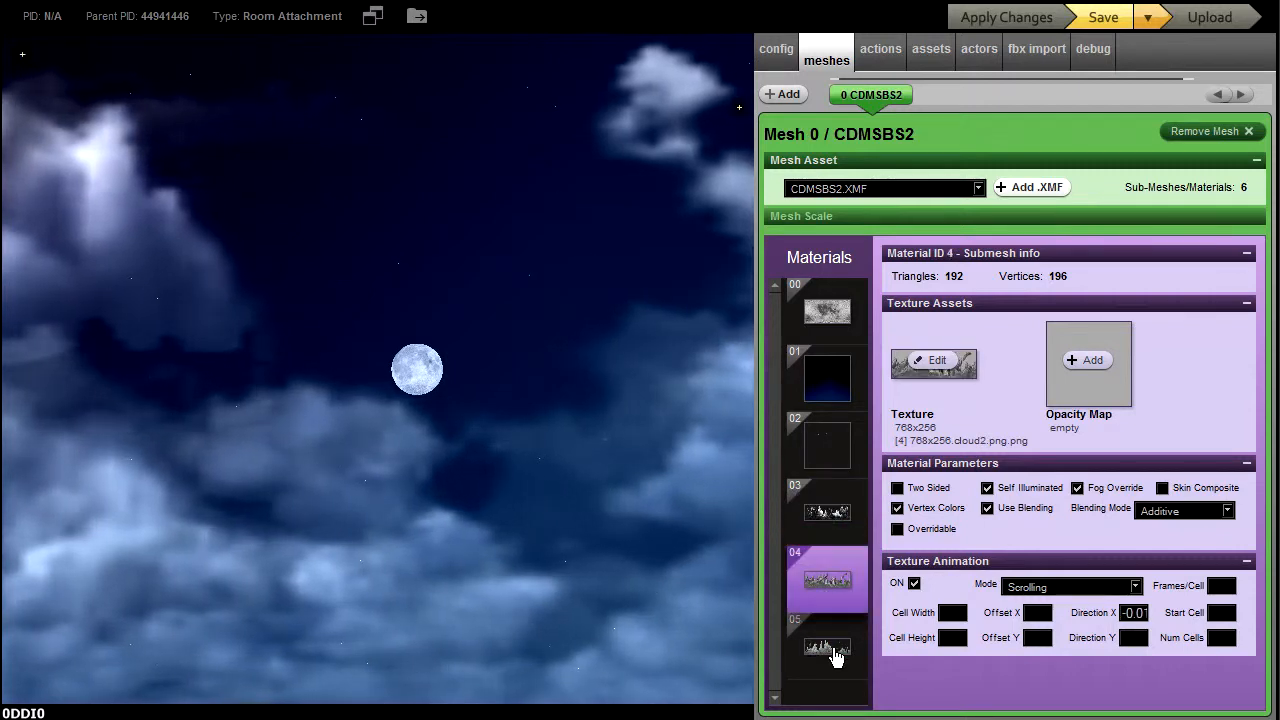
left_click(830, 648)
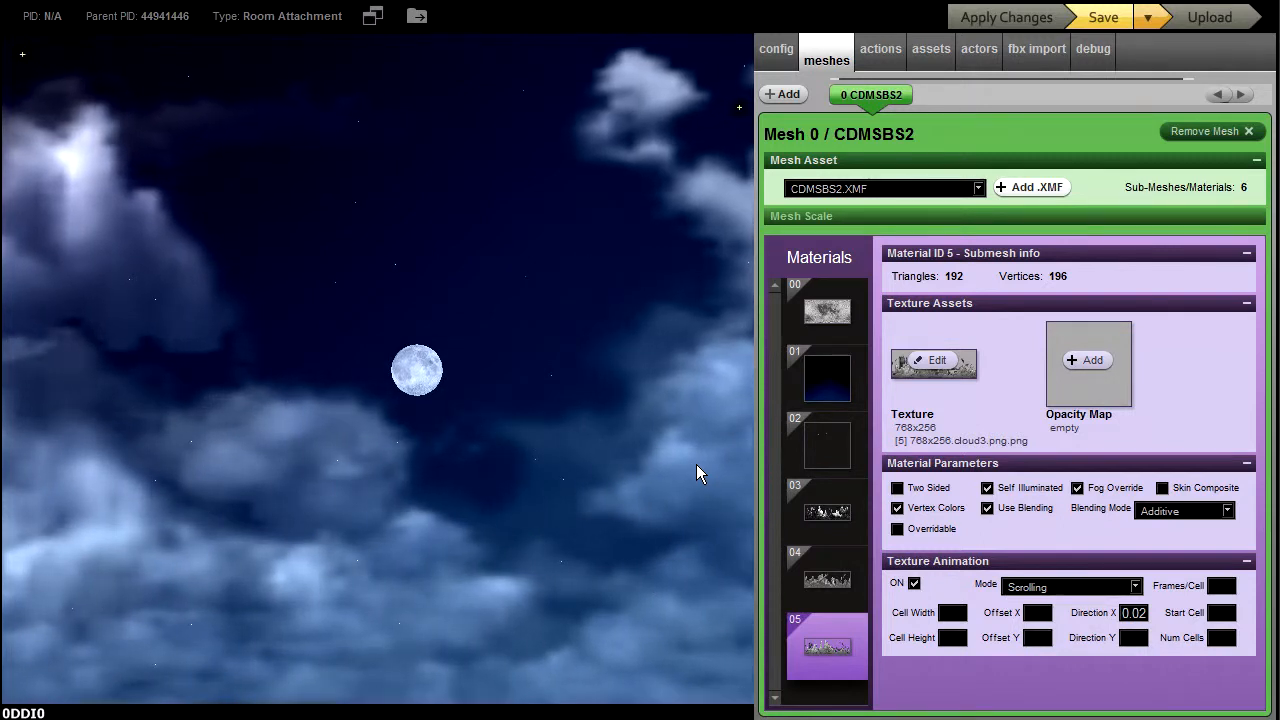
scroll(690, 464, "down", 5)
scroll(624, 498, "down", 5)
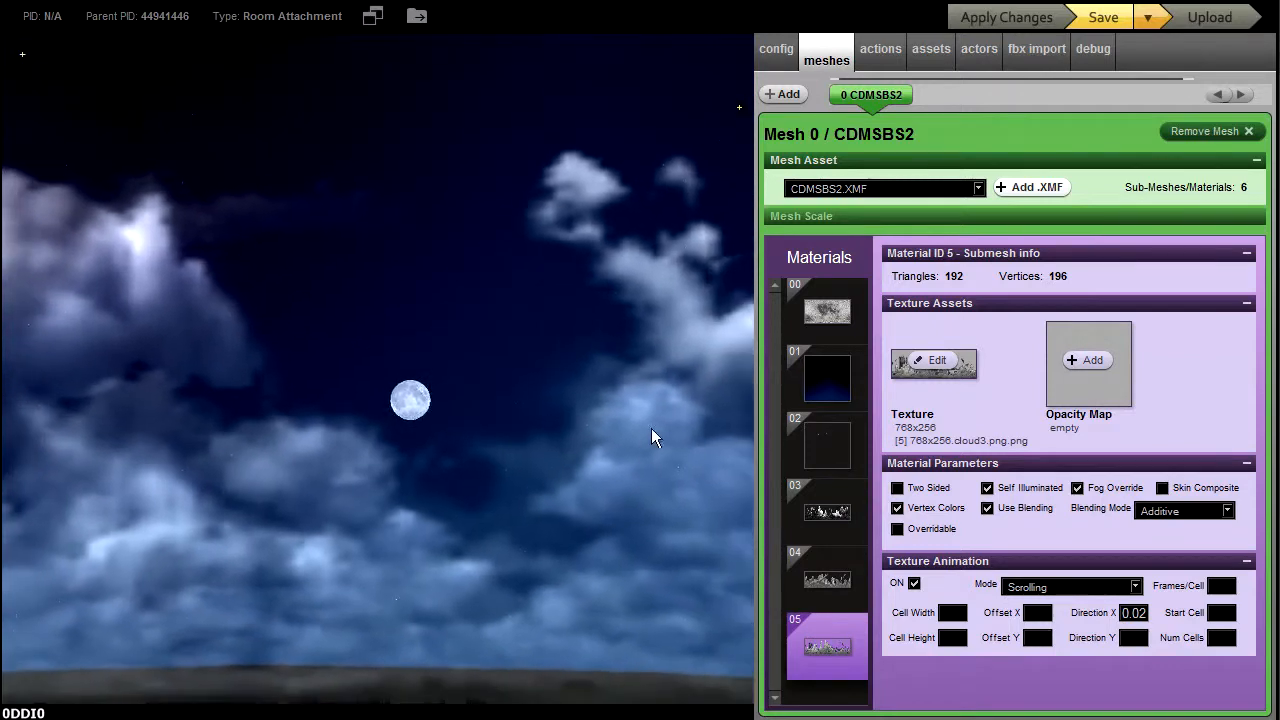
scroll(526, 300, "down", 5)
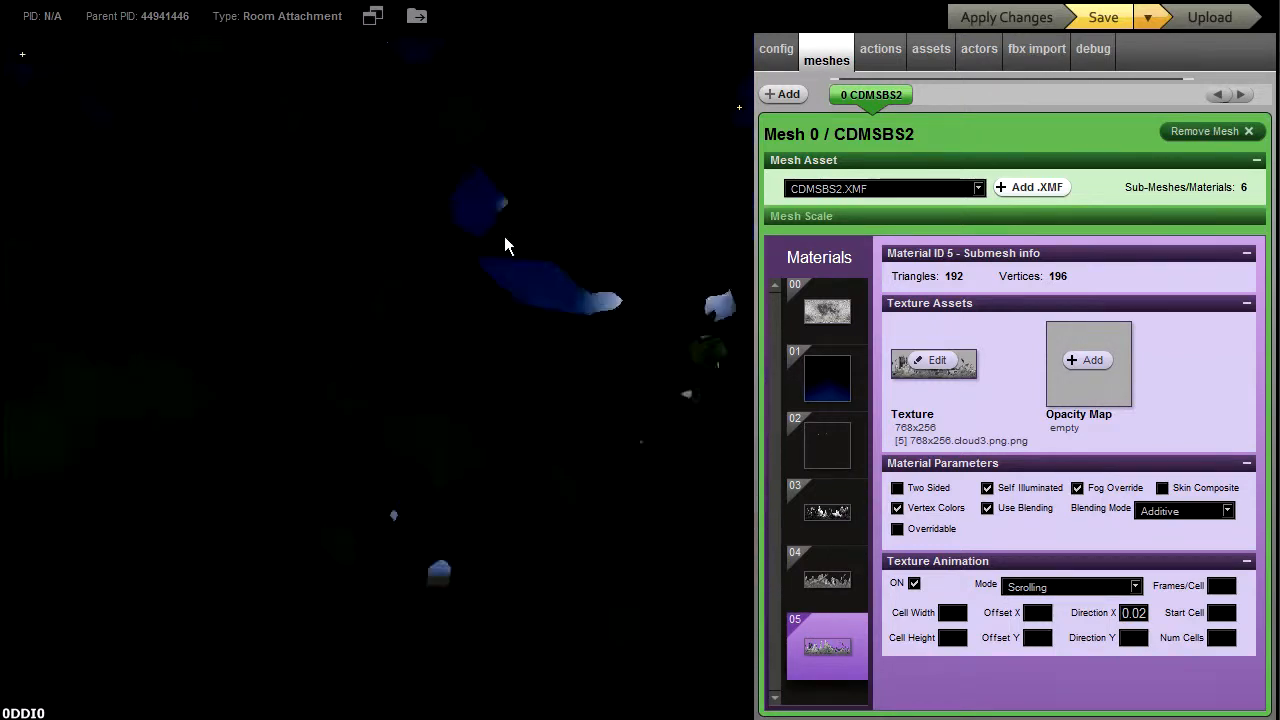
scroll(448, 478, "down", 3)
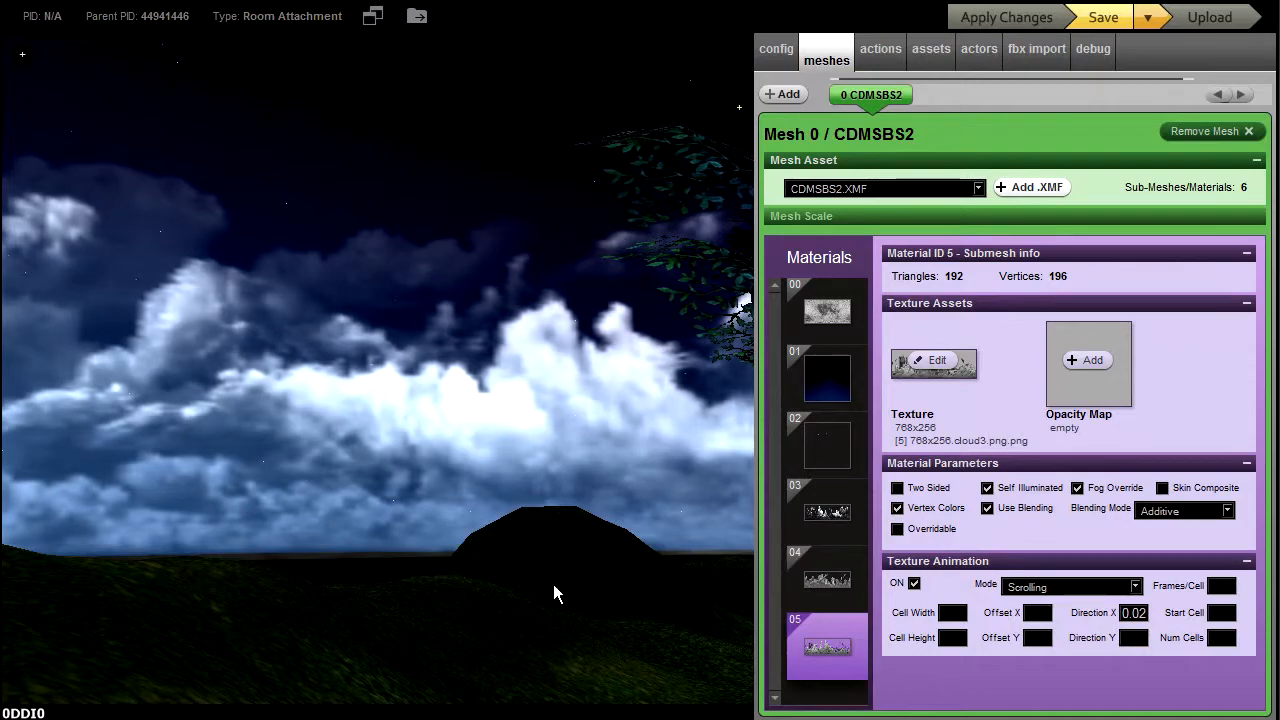
left_click_drag(553, 584, 694, 587)
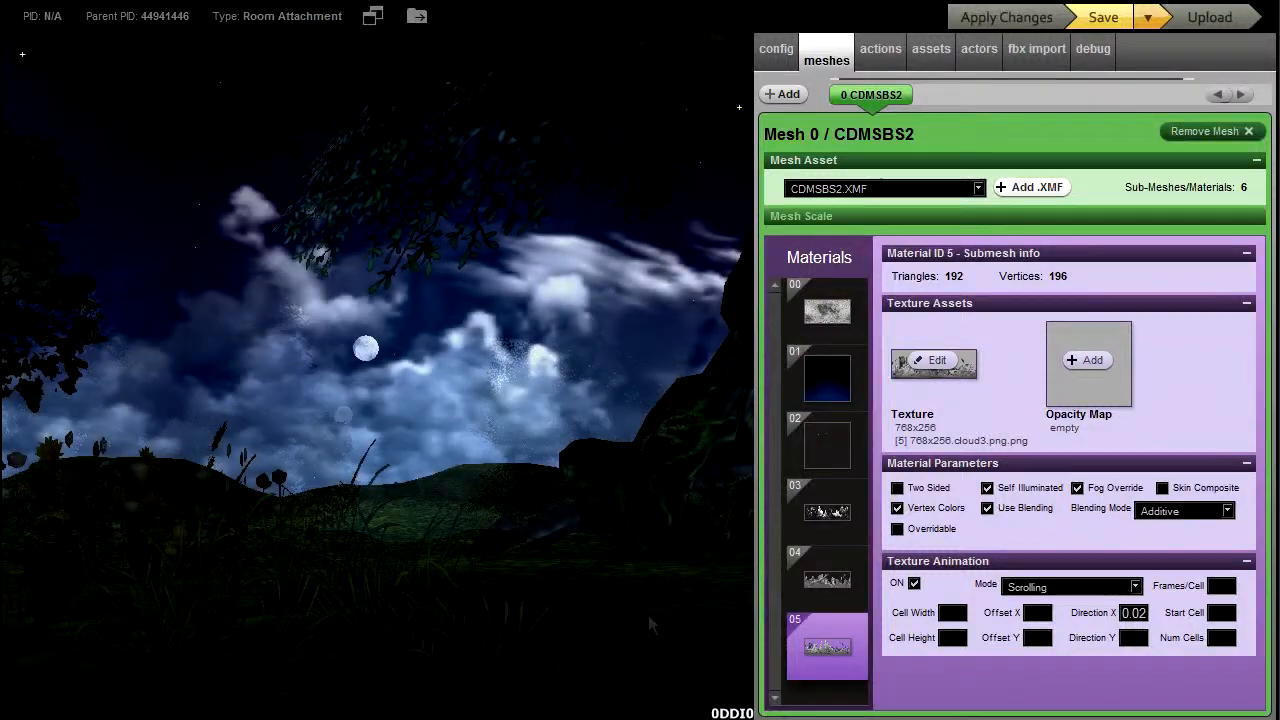